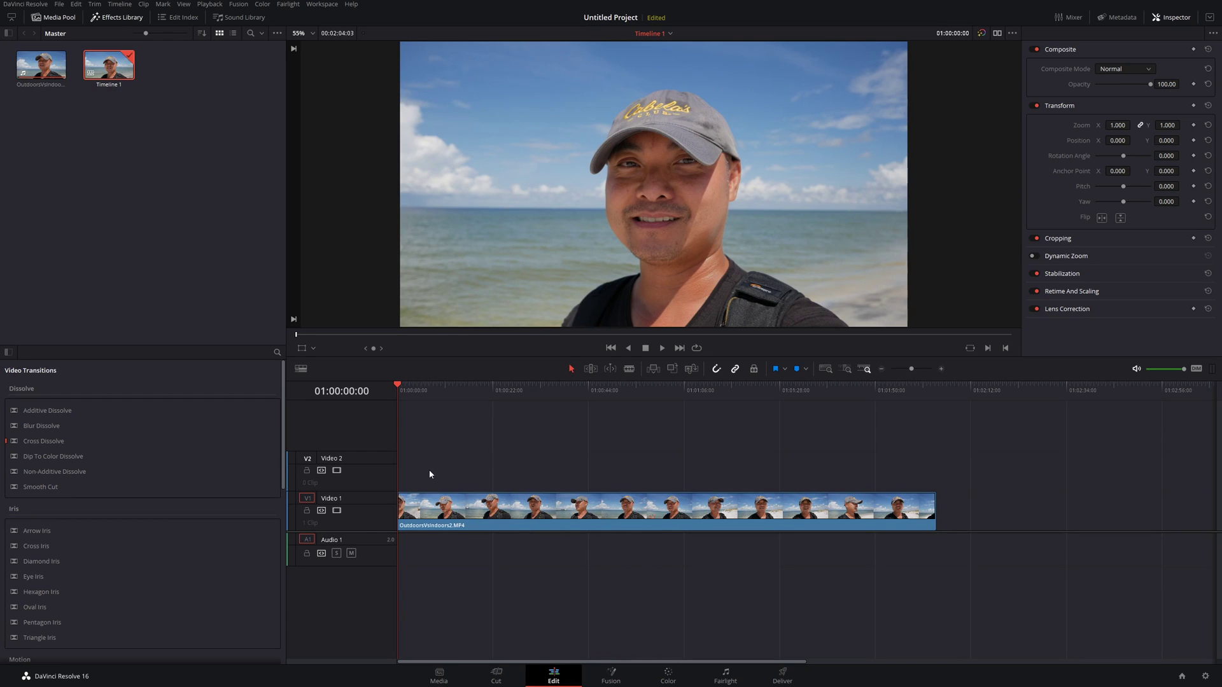
Step: Open the clip on Video 1 in Fusion and show the MediaIn1 node in the left viewer
click(499, 511)
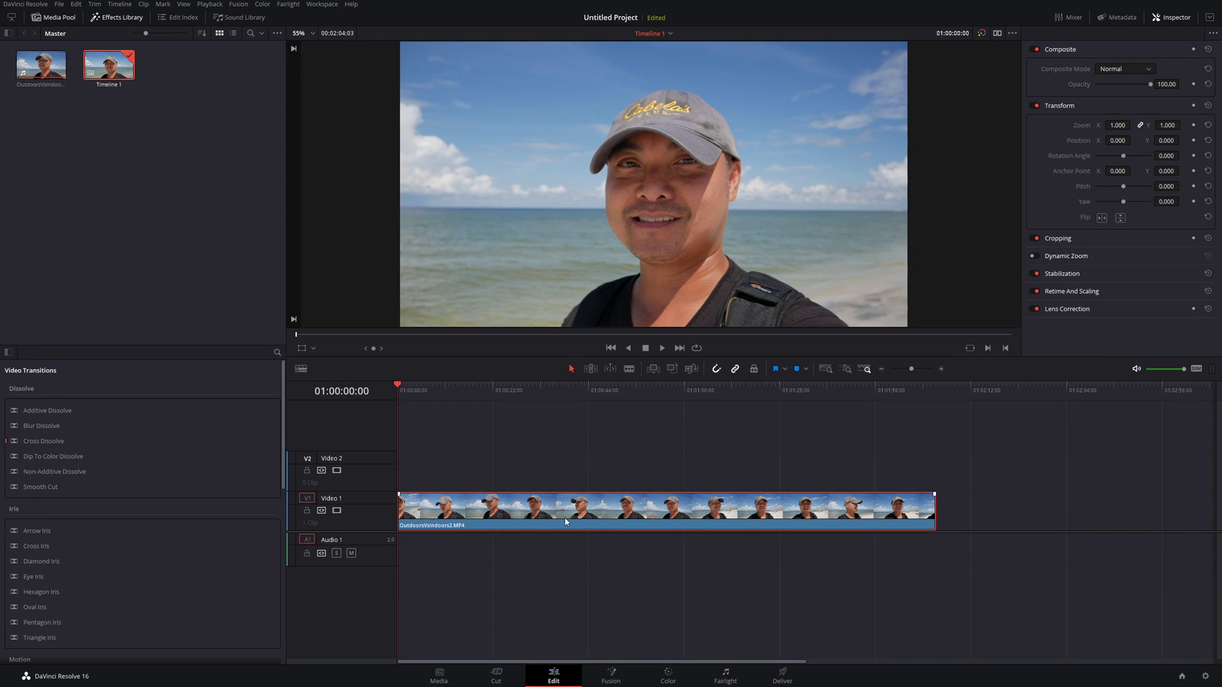
click(611, 676)
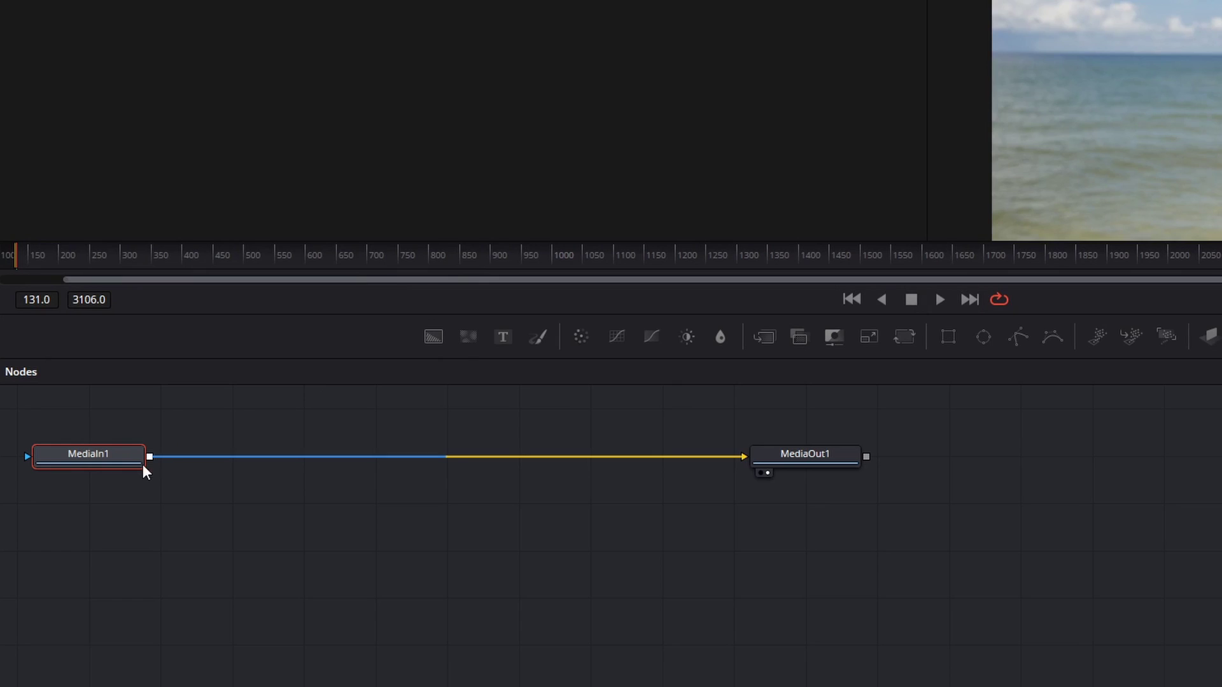
mouse_move(105, 457)
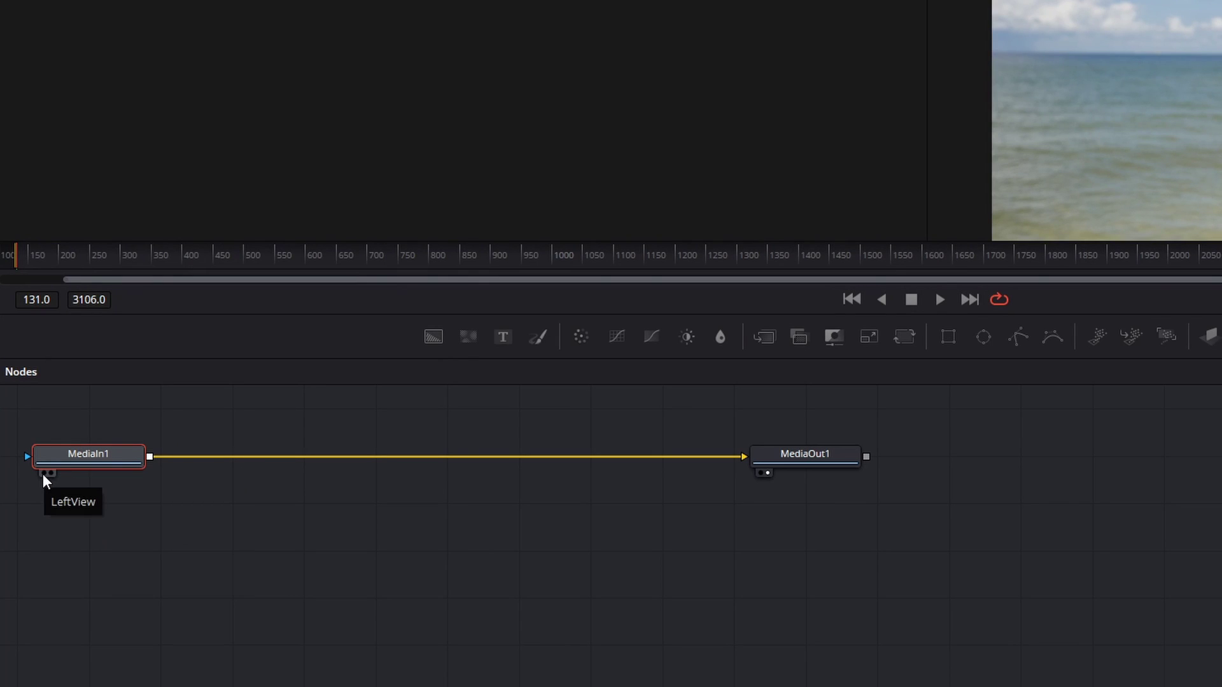
click(44, 473)
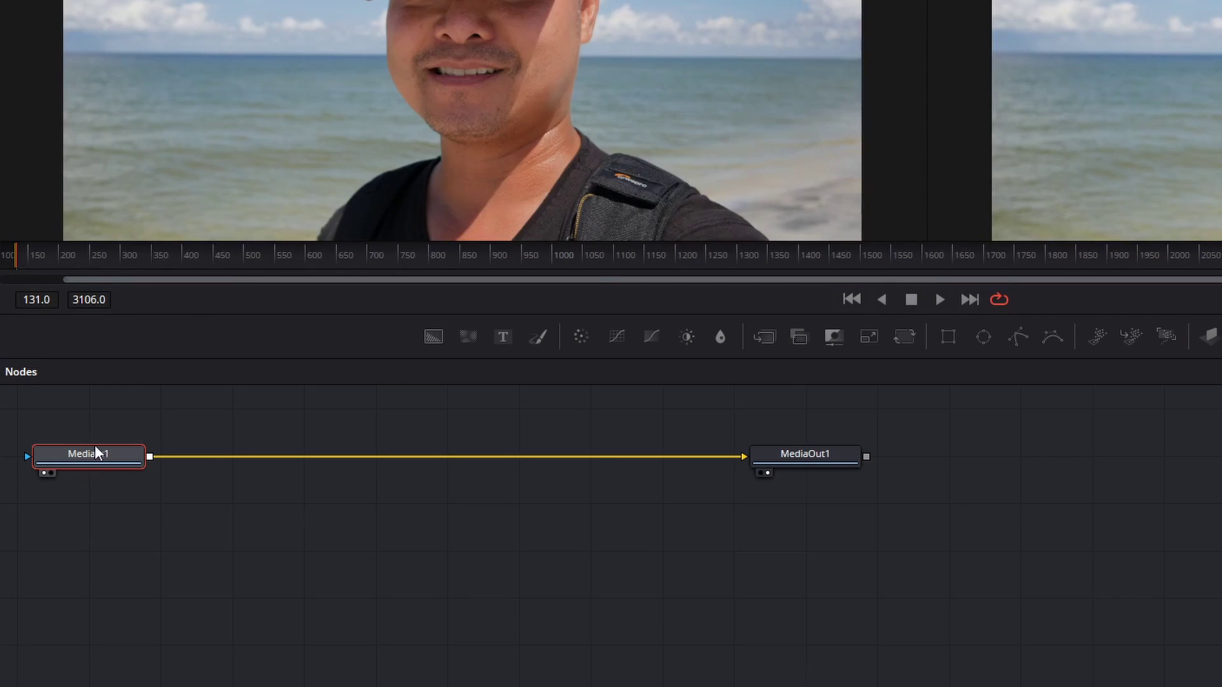
Step: Toggle the MediaIn1 node's output off and on in the viewers
click(43, 474)
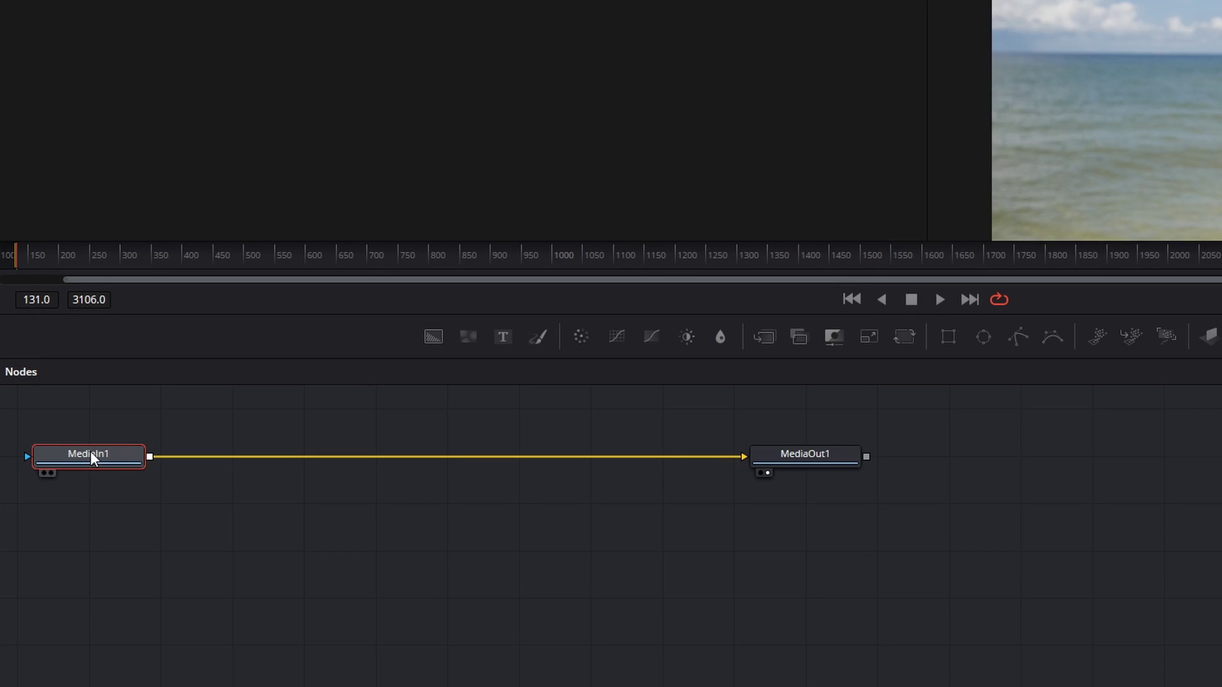
key(1)
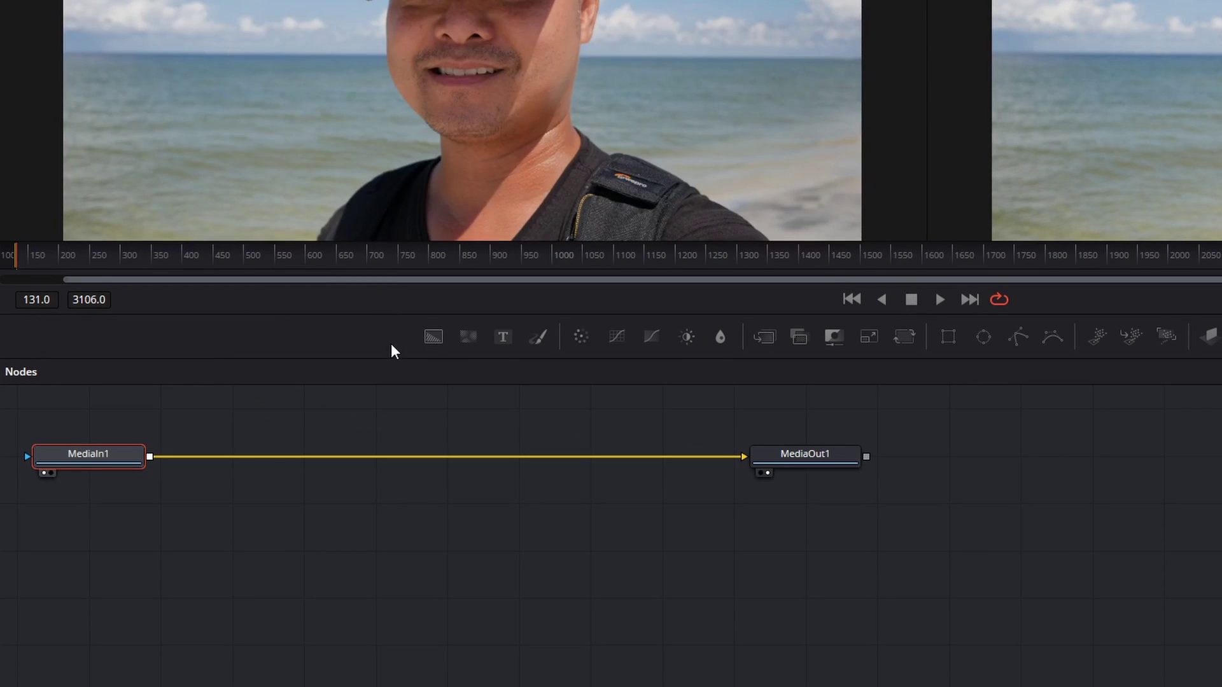
click(44, 473)
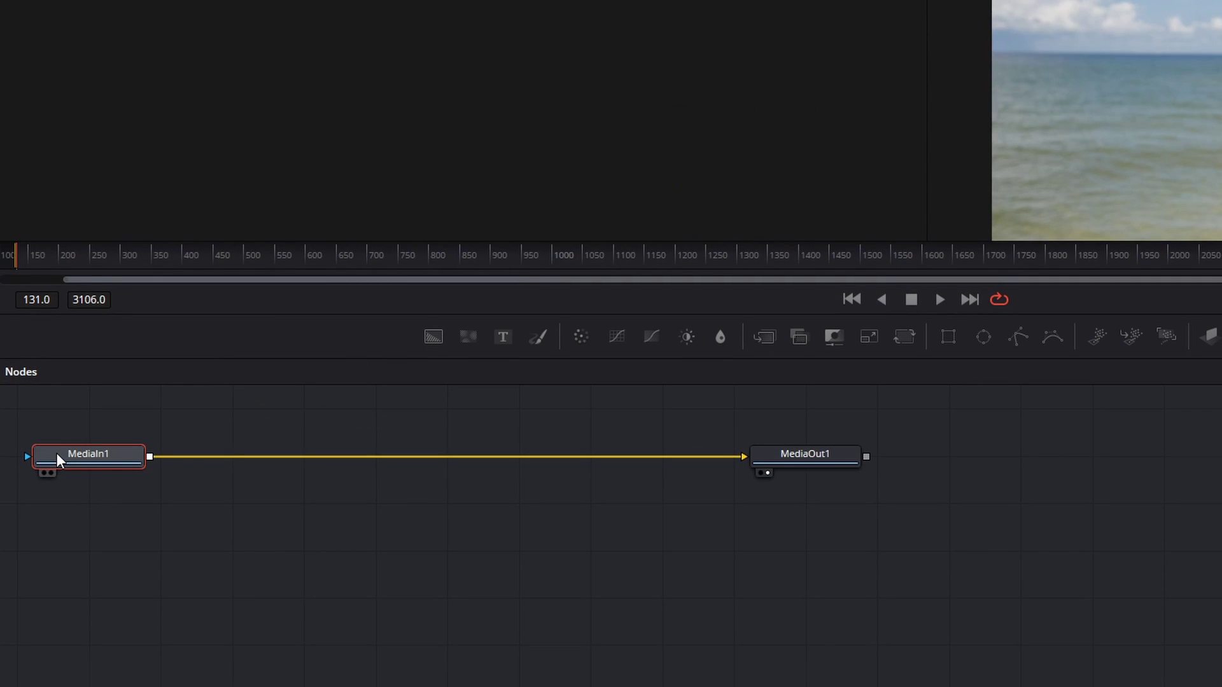
key(1)
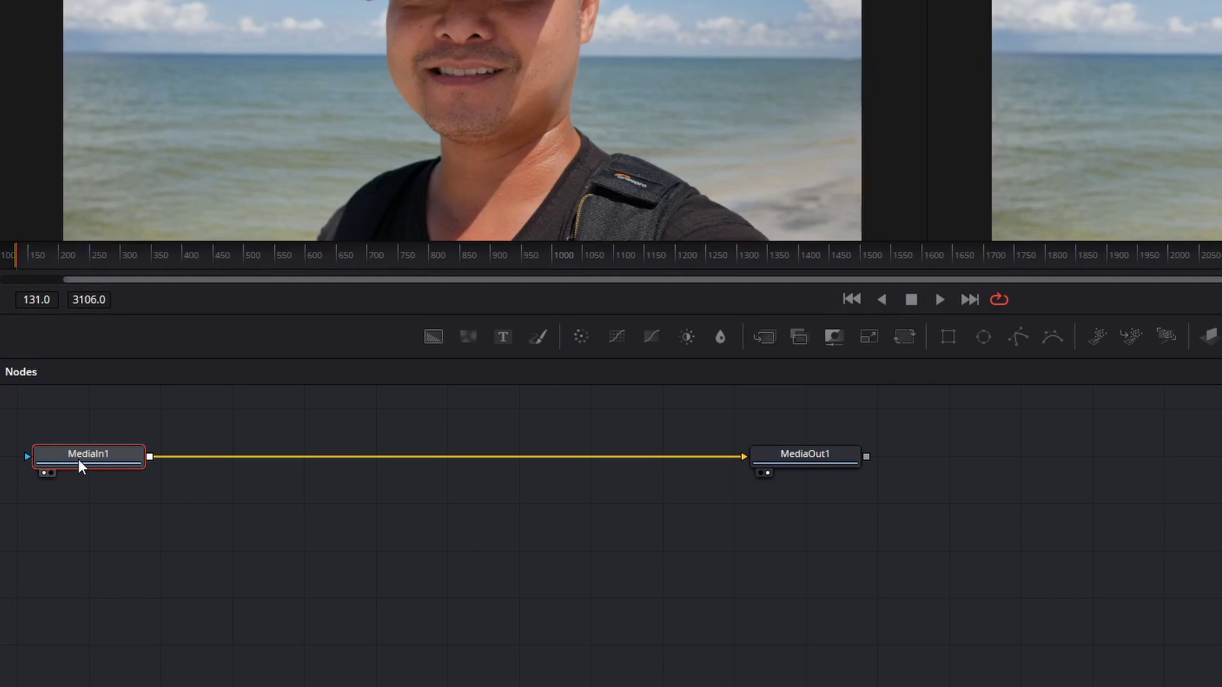
key(2)
key(1)
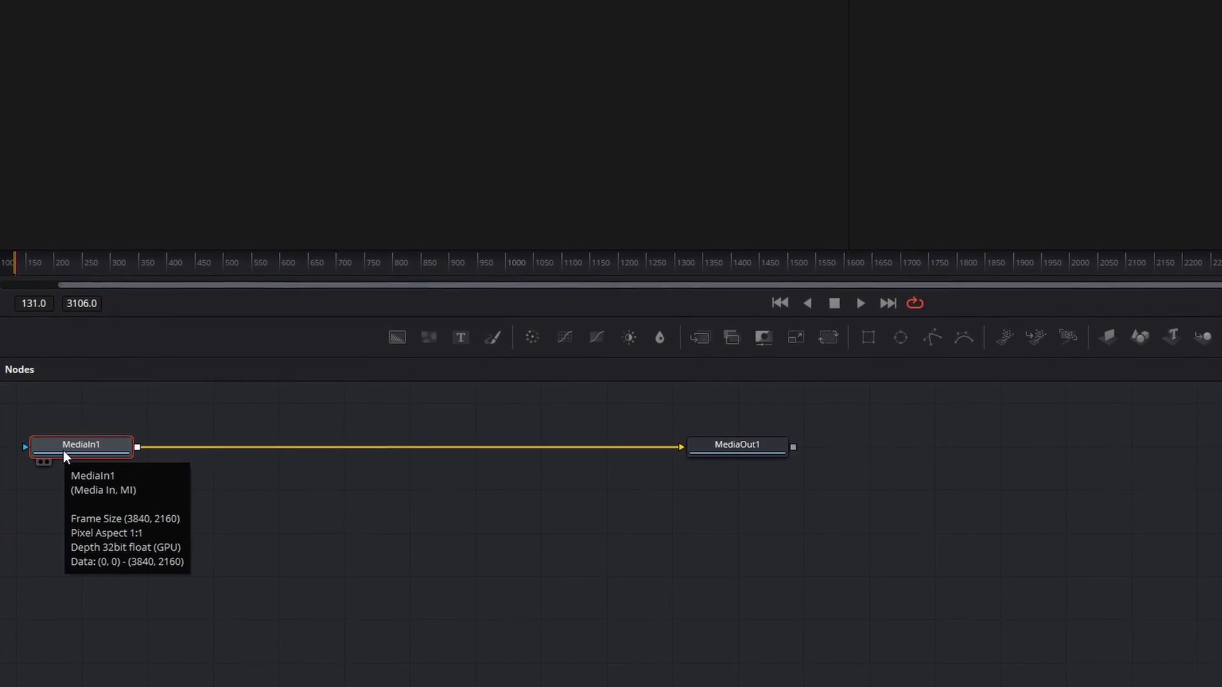
Step: Show MediaIn1 in the left viewer and MediaOut1 in the right viewer
key(1)
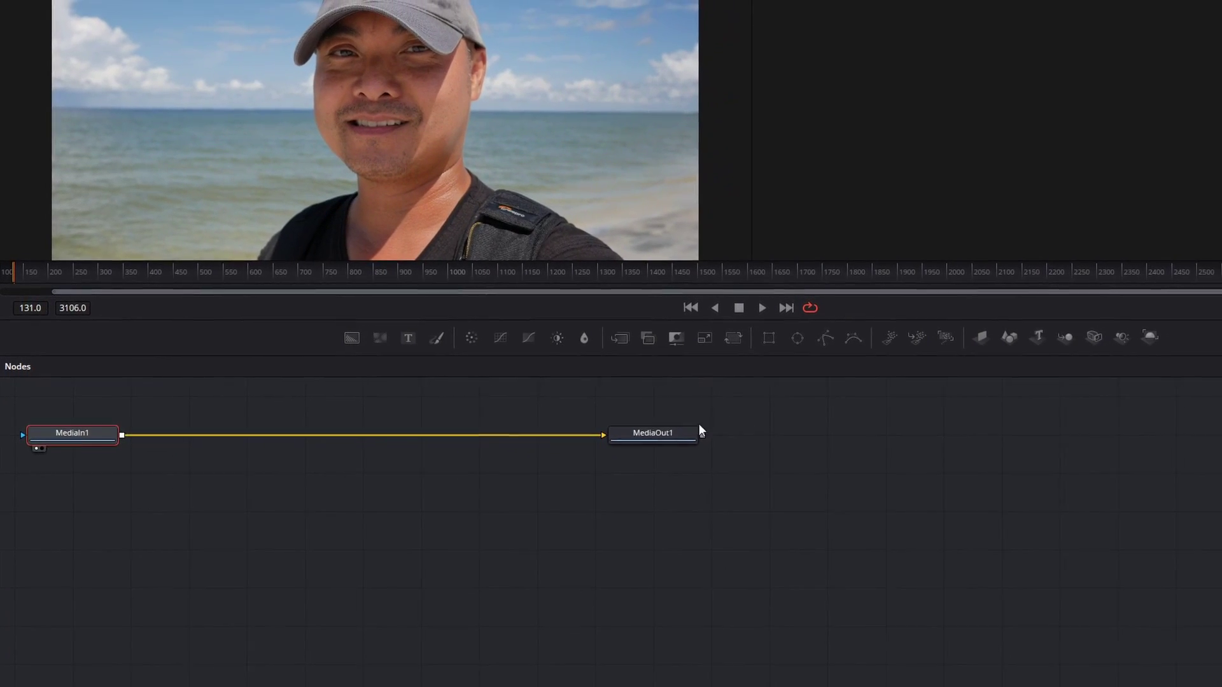
click(751, 445)
key(2)
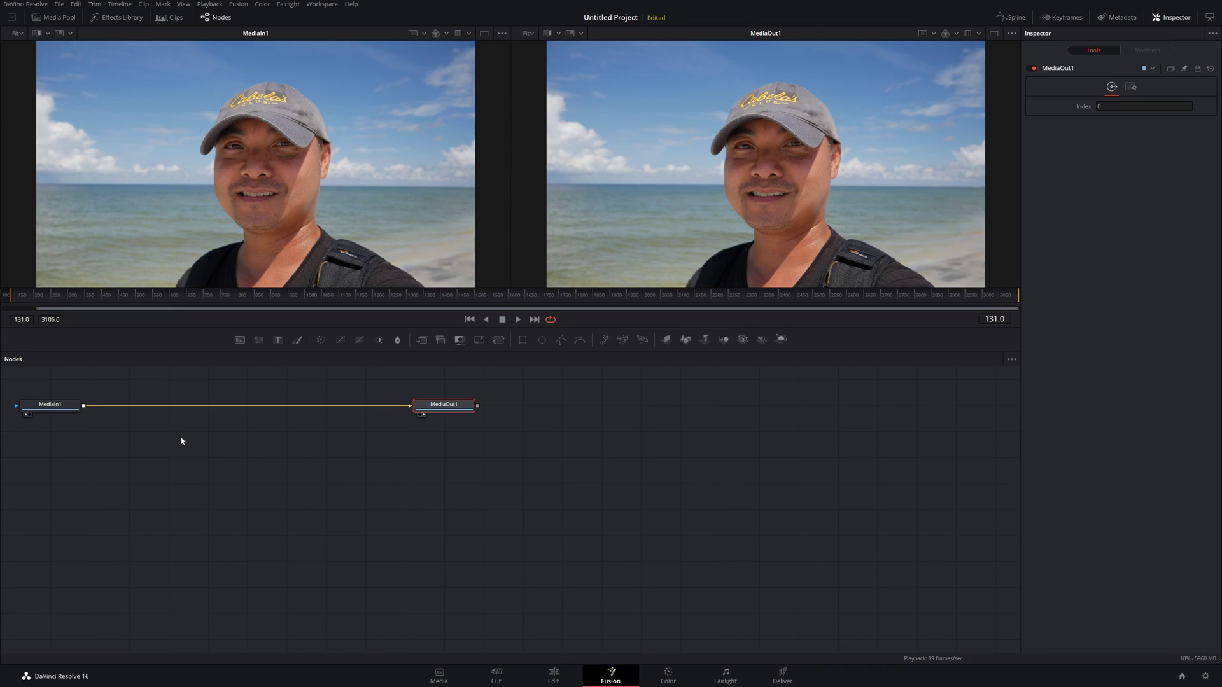
Step: Space the MediaIn1 and MediaOut1 nodes far apart in the node graph and remove the connection between them
drag(455, 406, 879, 475)
drag(42, 411, 199, 488)
click(204, 485)
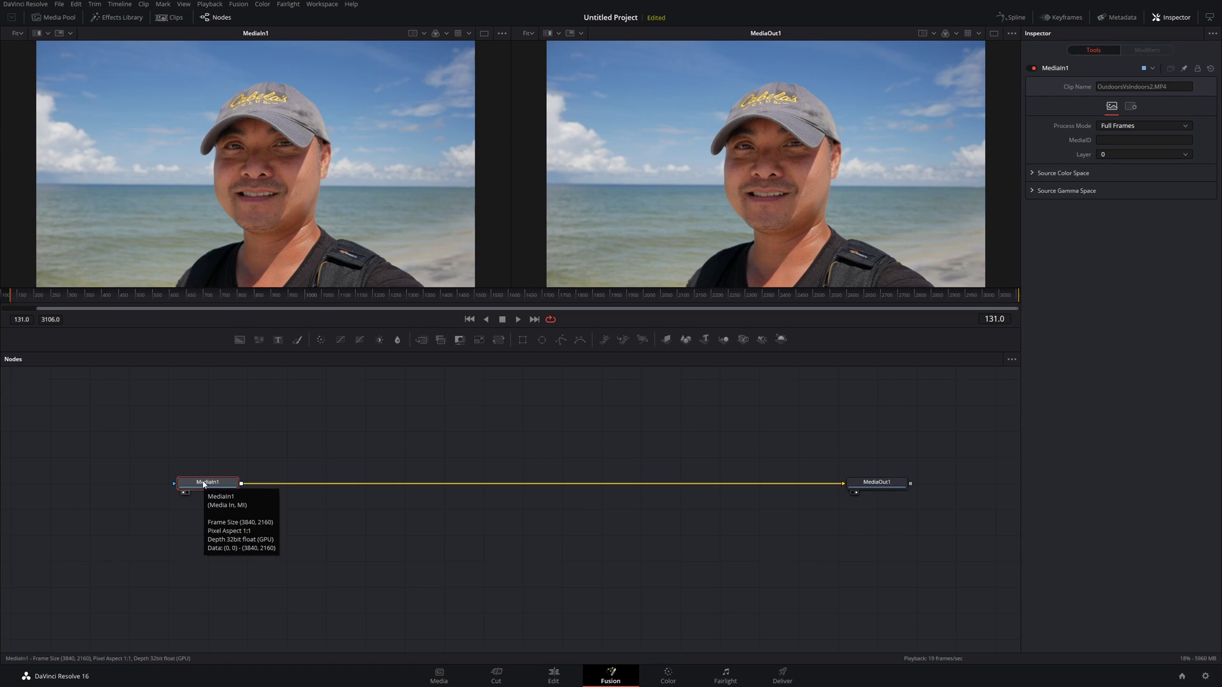
click(891, 483)
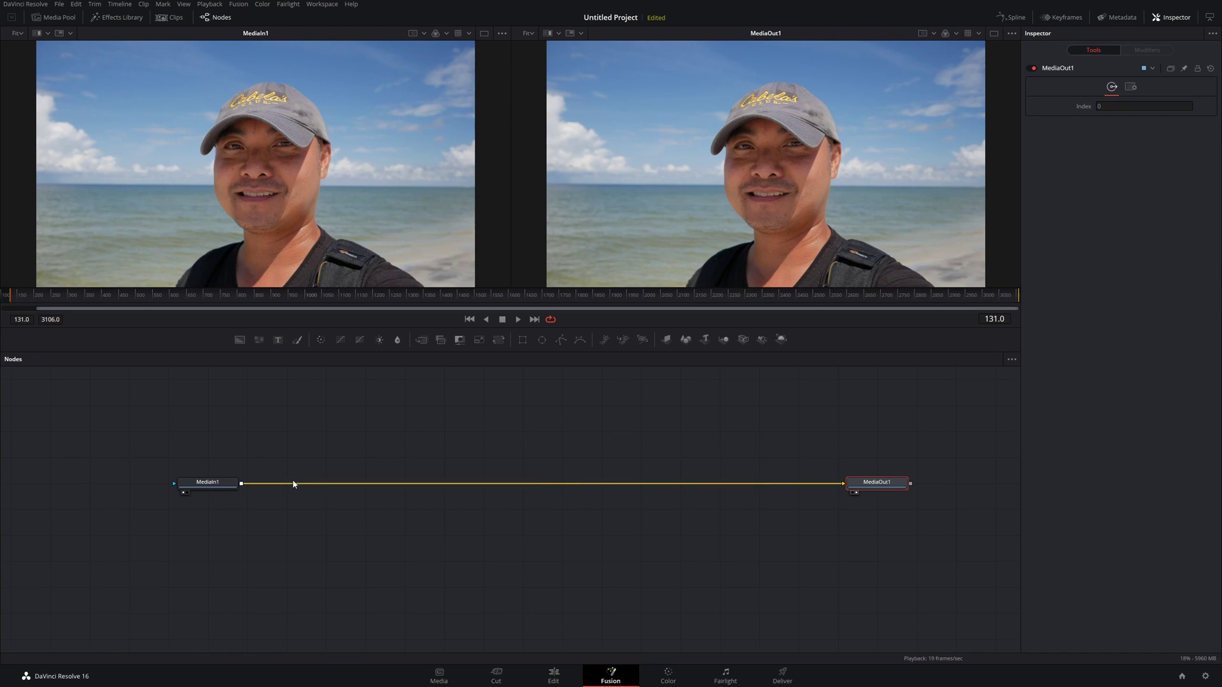
click(497, 485)
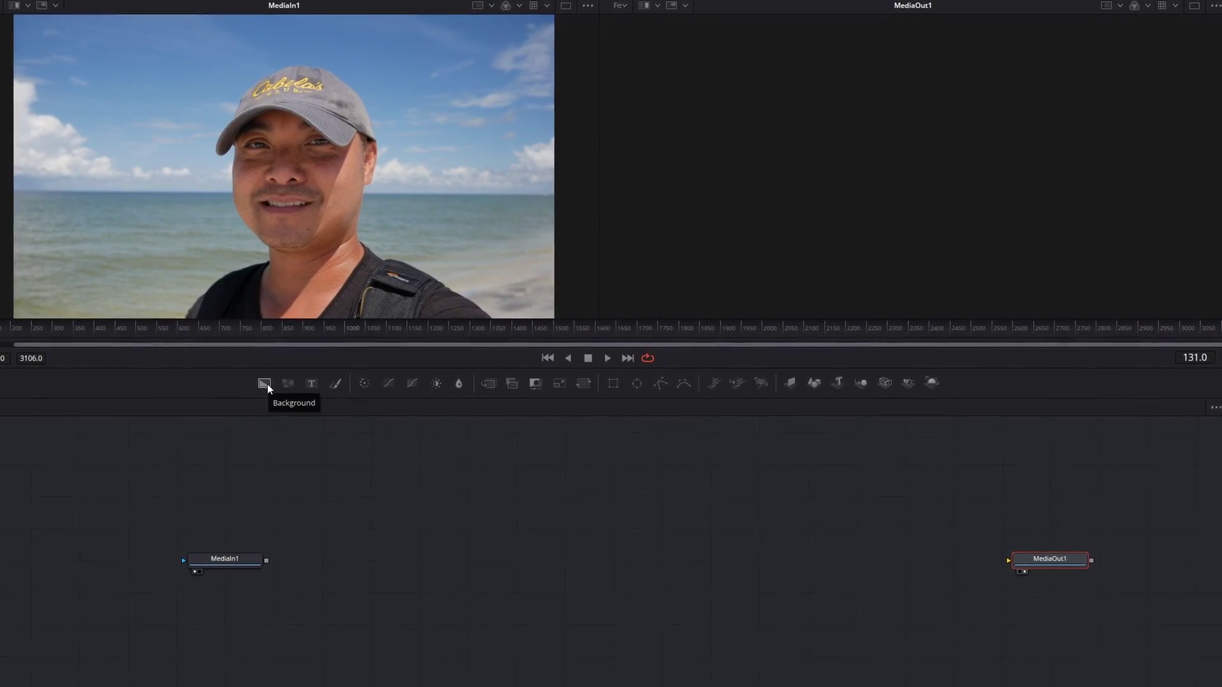
Step: Add an unconnected Background node and a Rectangle mask node above the media nodes, with the rectangle placed before the background
click(266, 387)
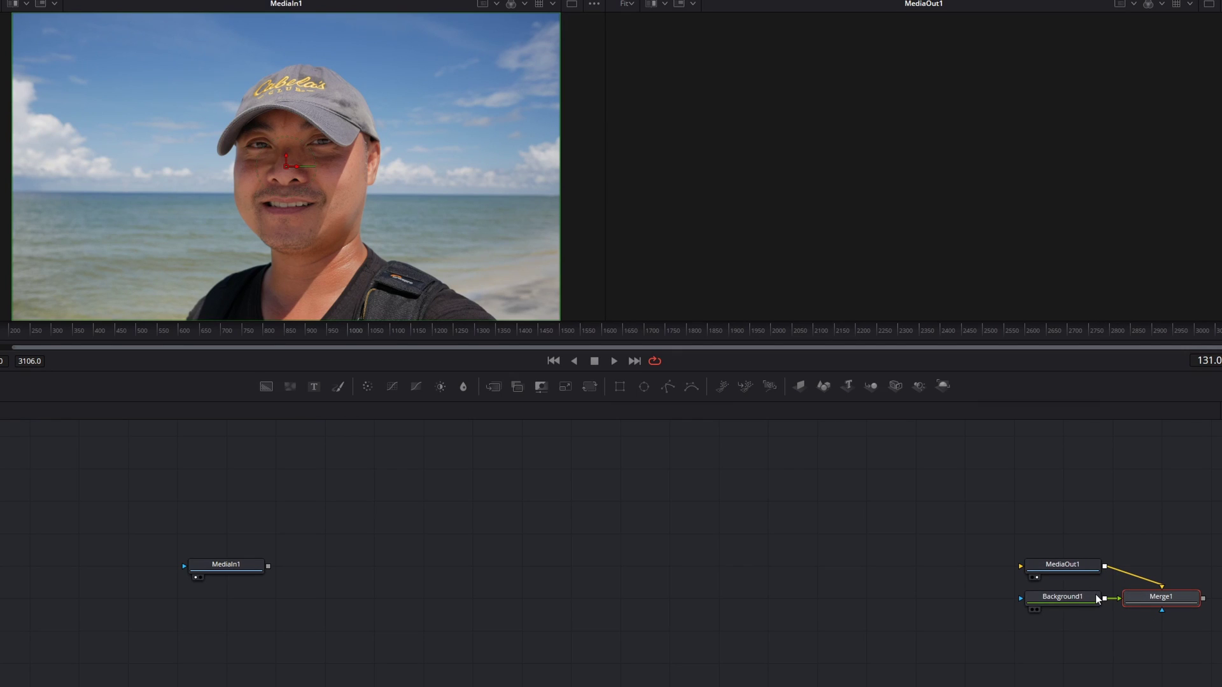
key(ctrl+z)
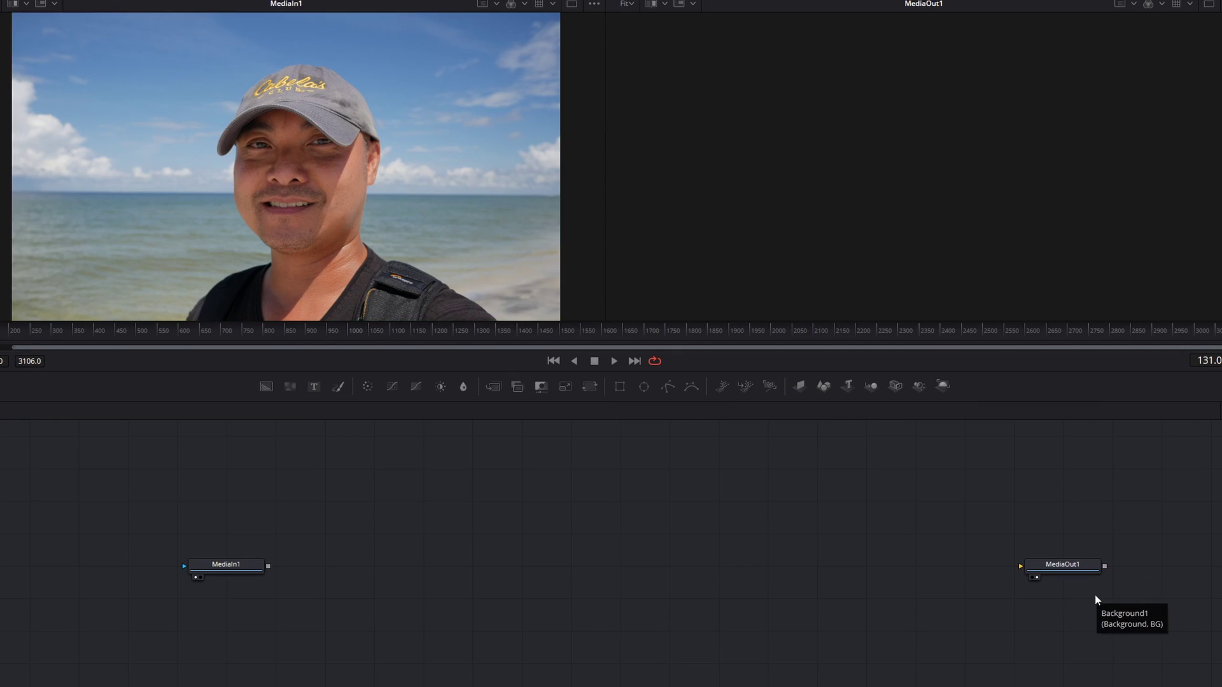
drag(268, 388, 622, 486)
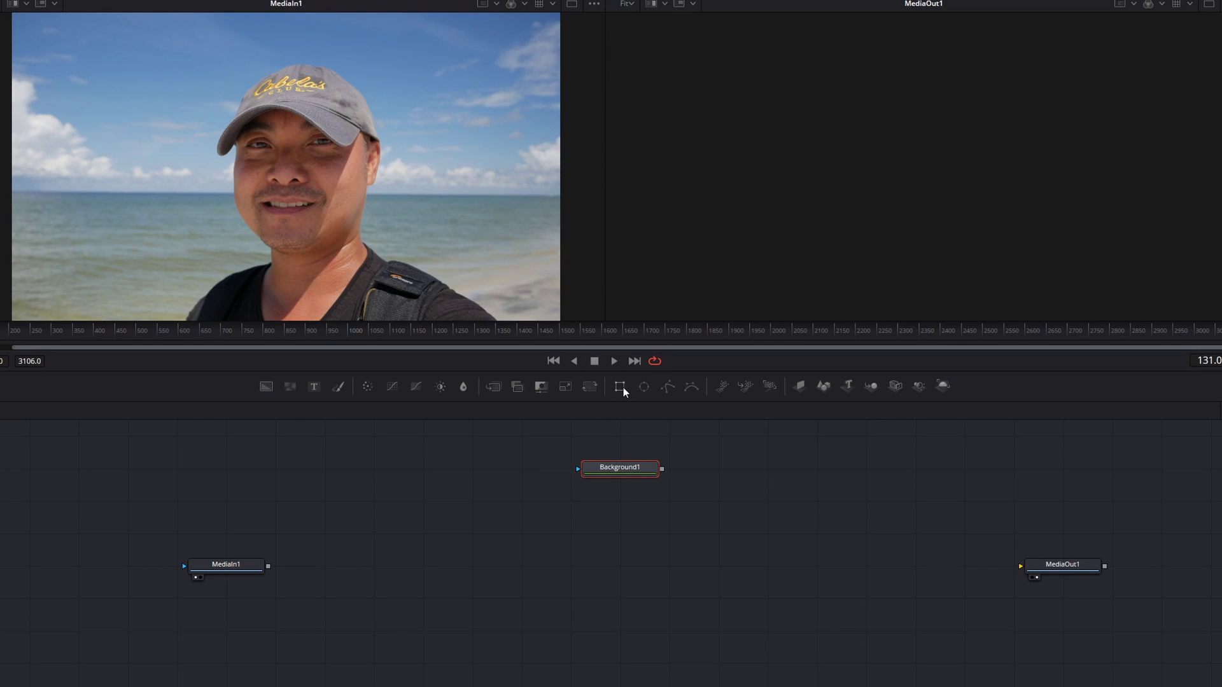
drag(621, 386, 415, 475)
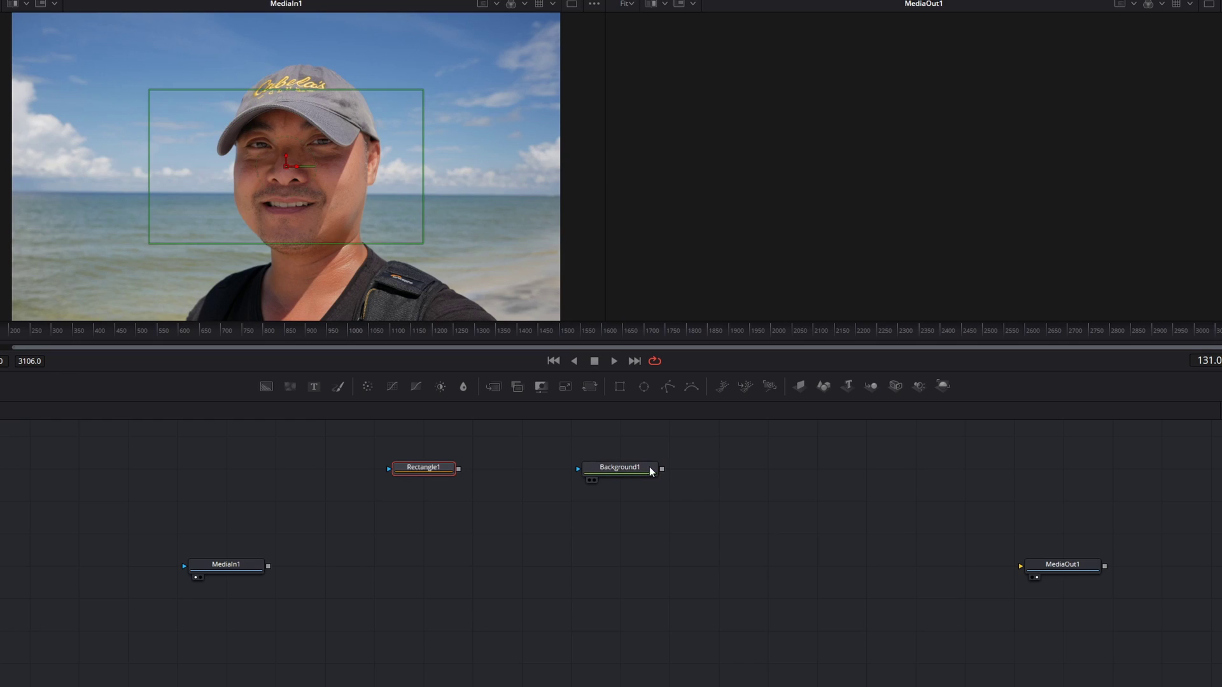
drag(588, 468, 736, 470)
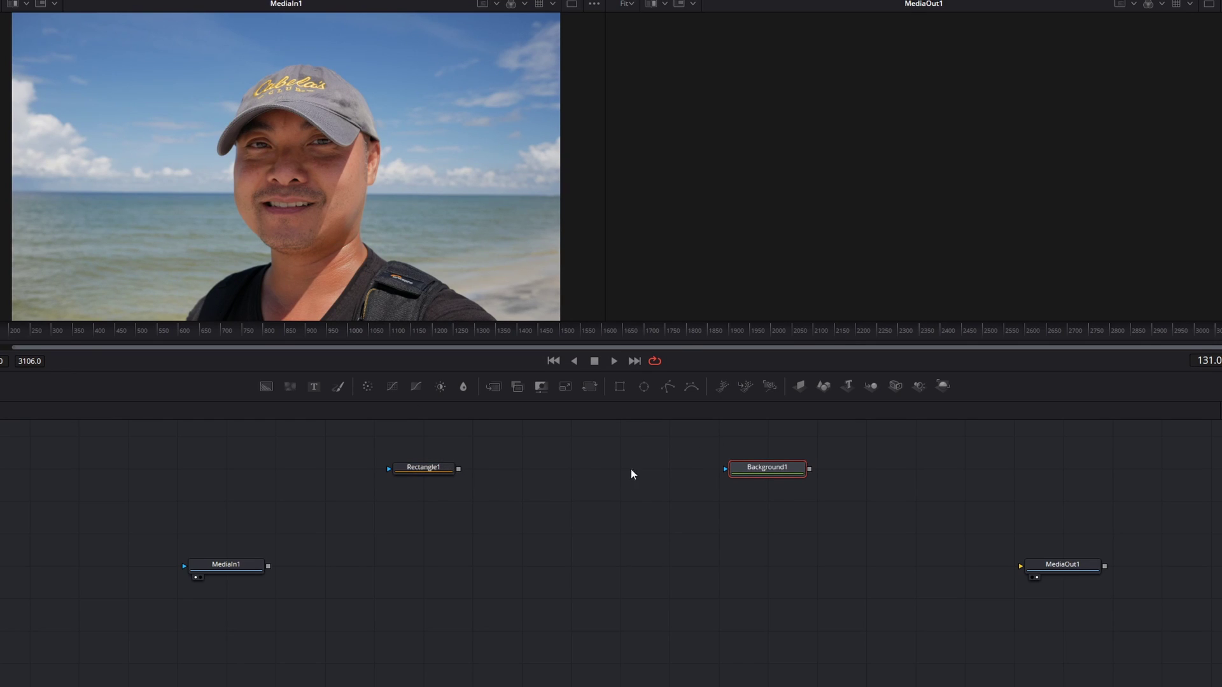
Step: Show Rectangle1 in the left viewer and Background1 in the right viewer
click(436, 469)
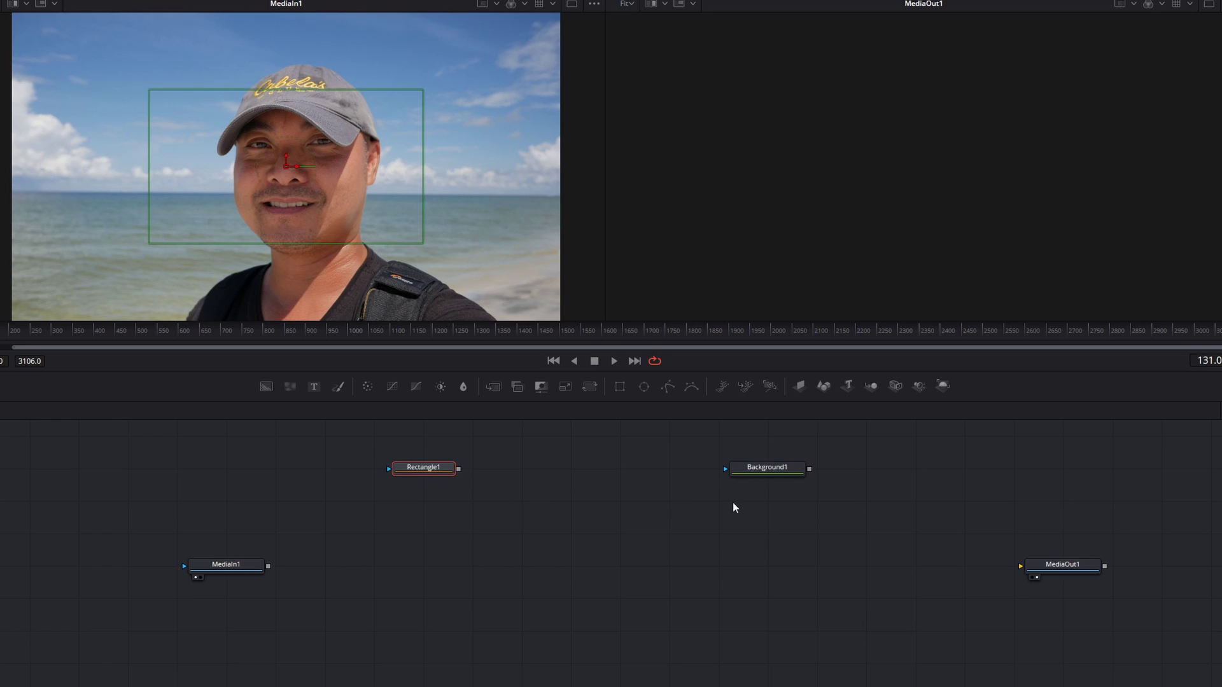
click(764, 471)
click(764, 470)
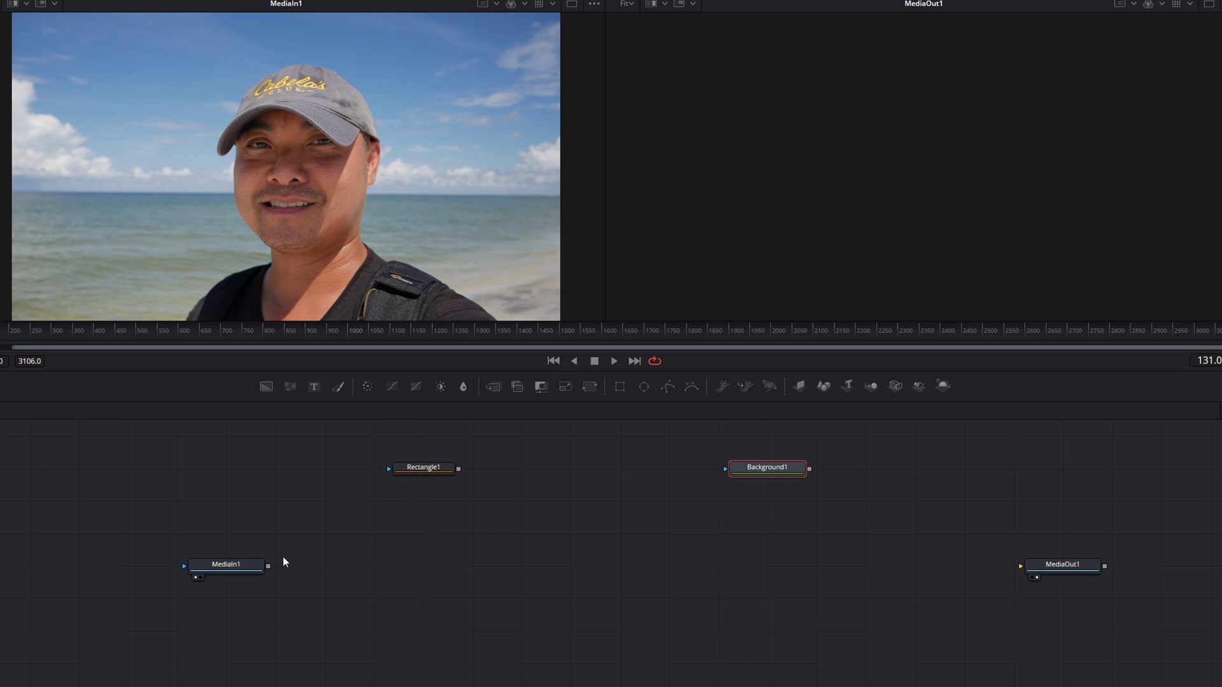
click(427, 472)
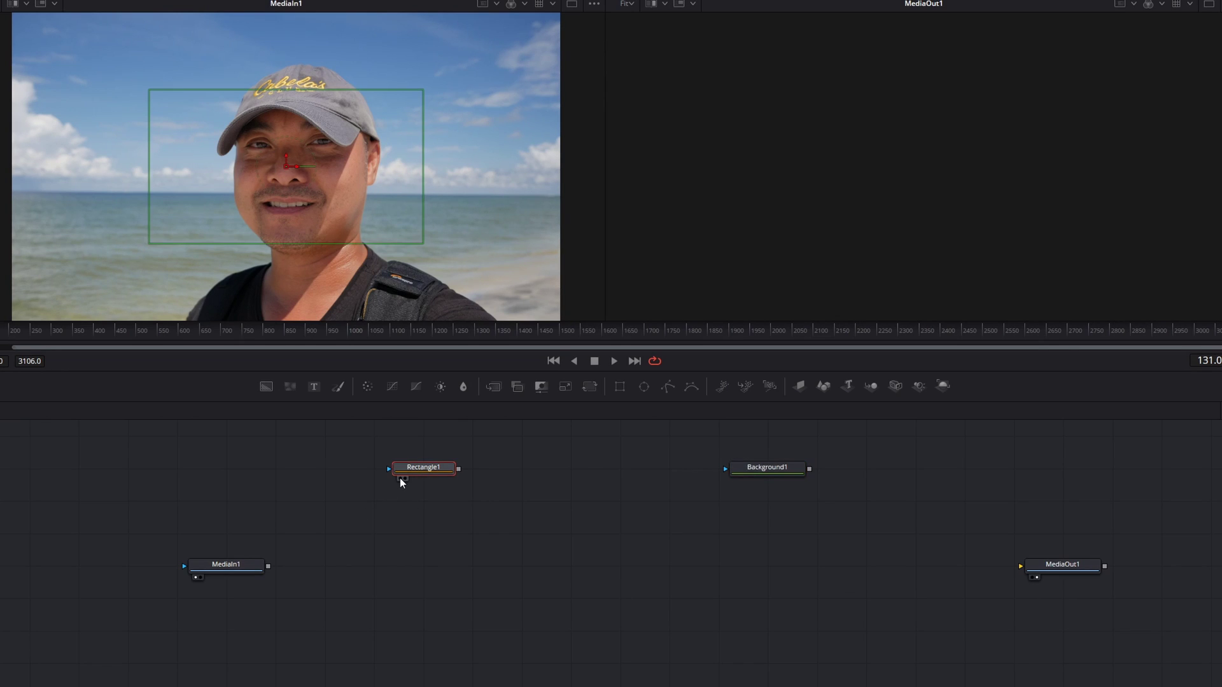
click(400, 478)
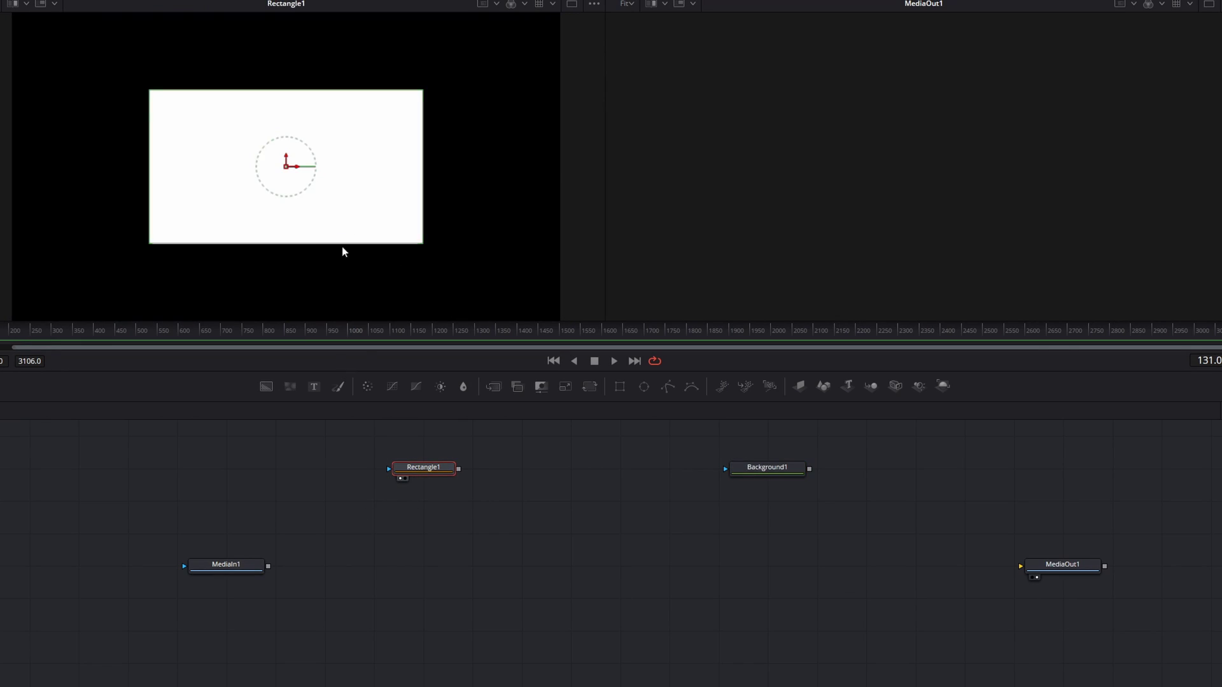
click(781, 469)
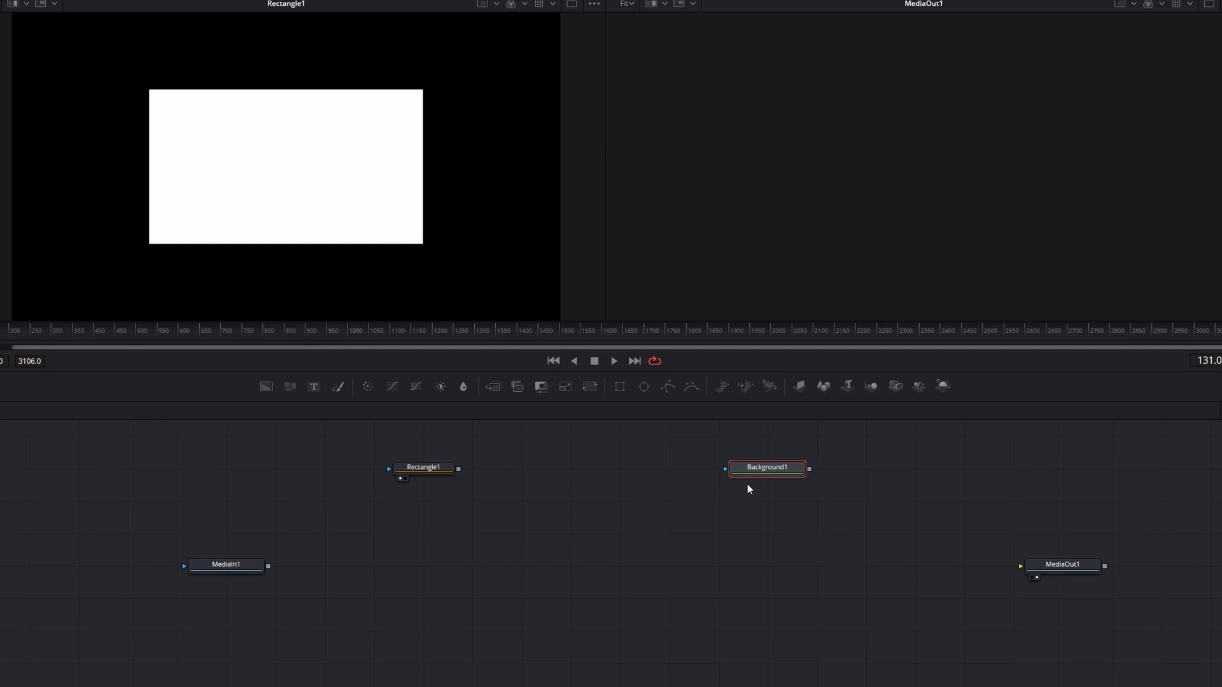
click(741, 480)
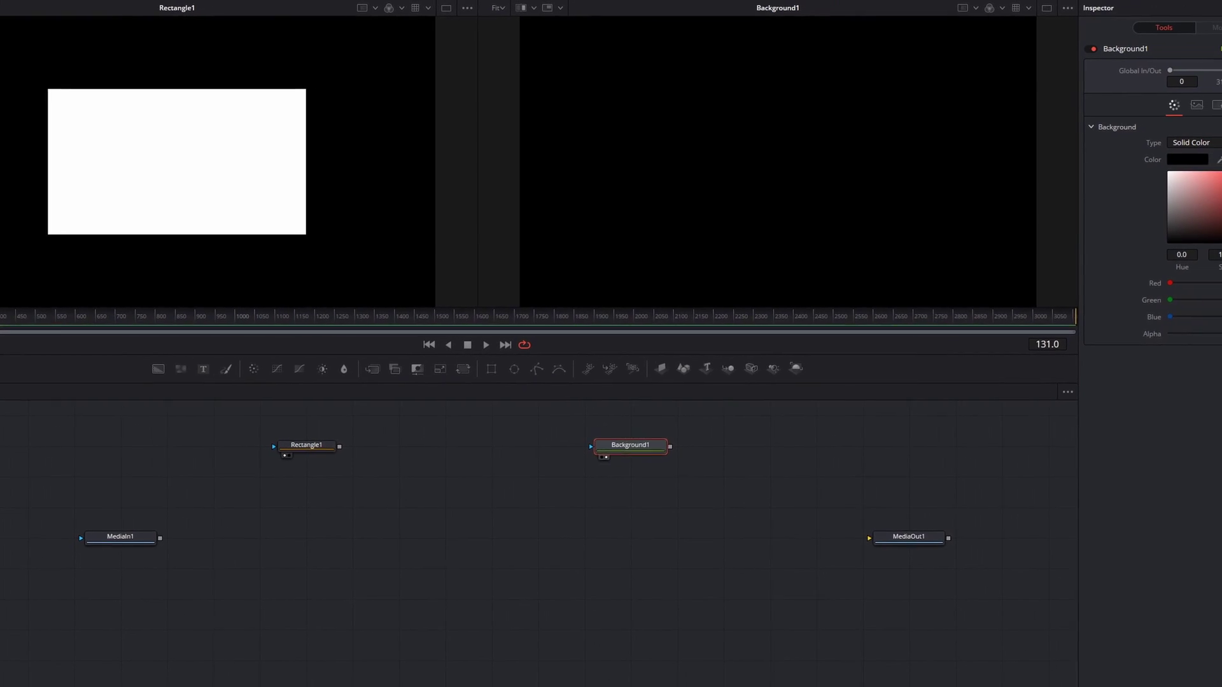
Step: Set Background1 to solid bright yellow and connect Rectangle1 to it as its mask
click(1215, 177)
drag(1203, 177, 1202, 164)
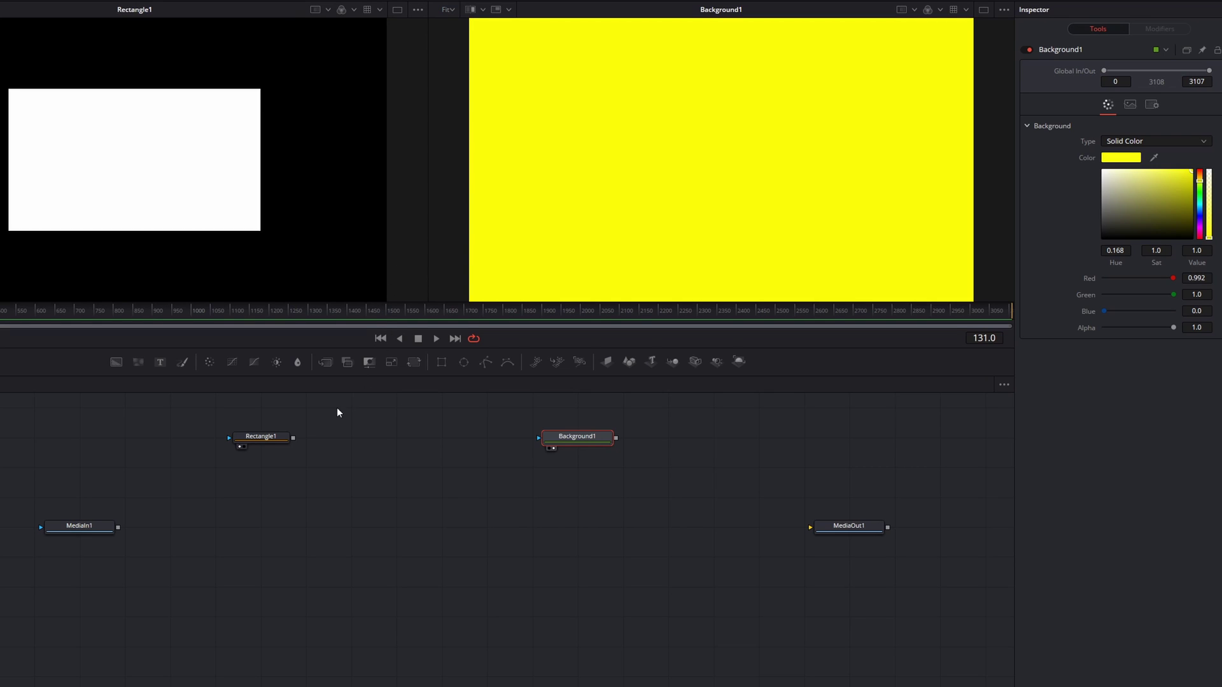
drag(293, 437, 540, 438)
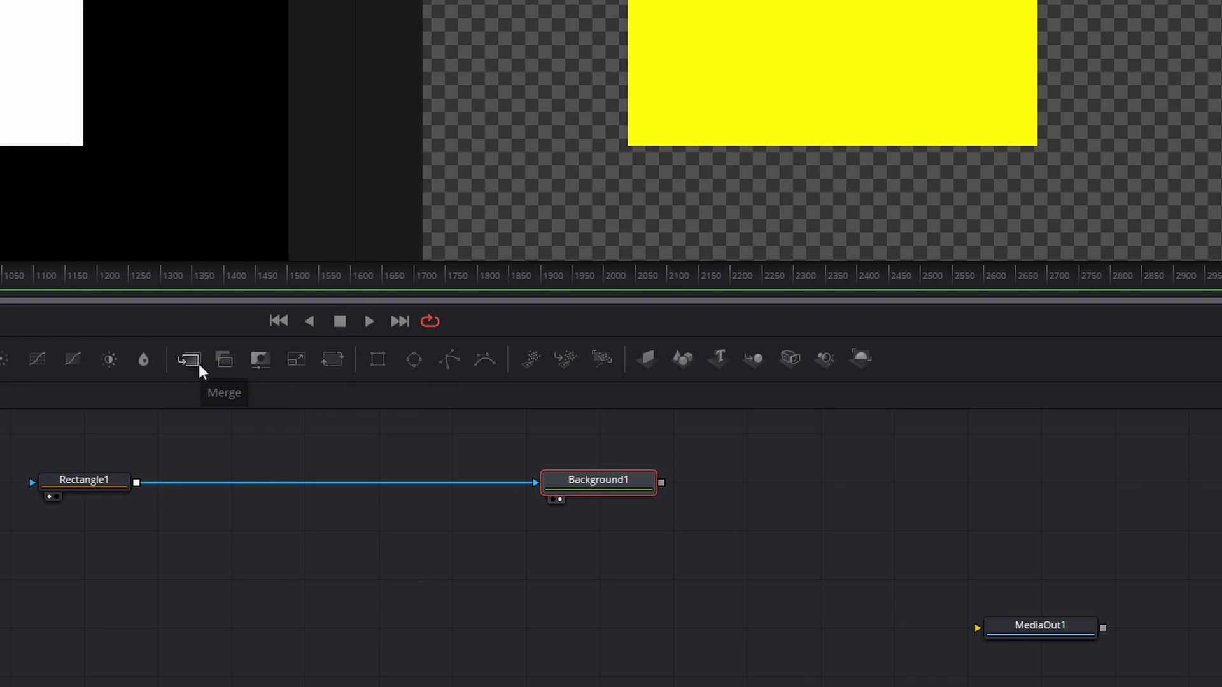
Step: Add a Merge node between the media nodes, feeding MediaIn1 into it and its output into MediaOut1
drag(198, 365, 452, 627)
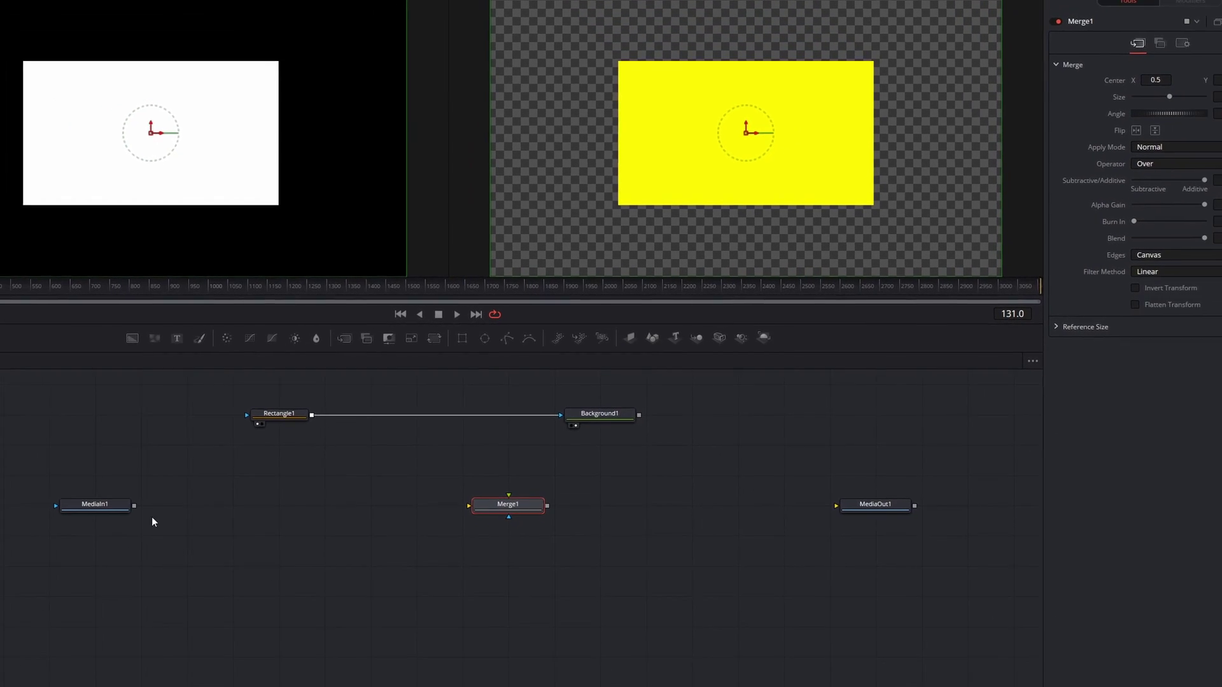
drag(133, 505, 472, 505)
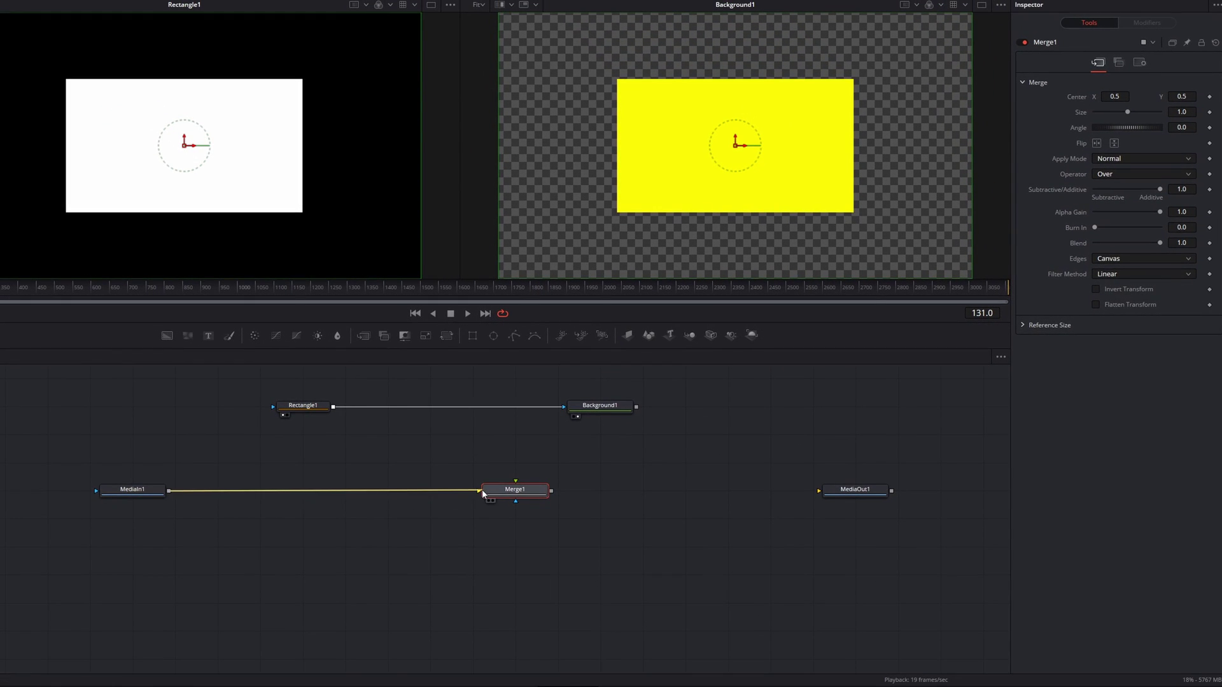
drag(552, 490, 826, 492)
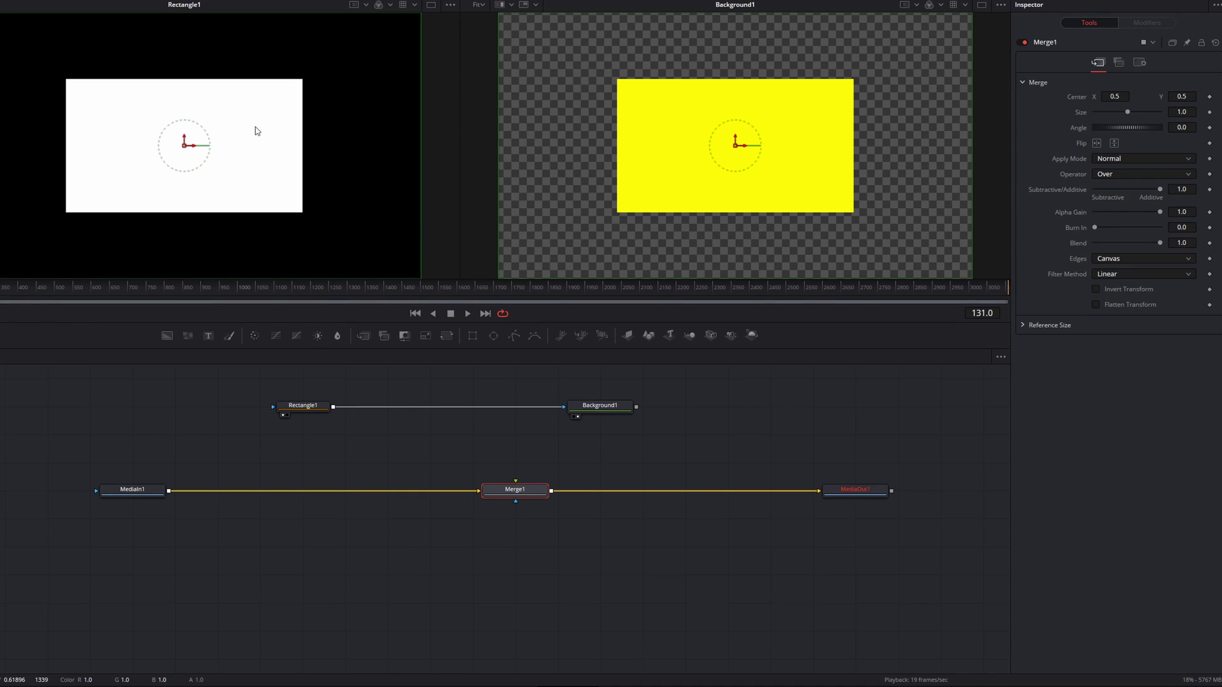
Step: Move Rectangle1 to about X 0.47, Y 0.37 and reshape it into a thin bar about 0.885 wide and 0.105 high
mouse_move(186, 149)
mouse_down()
mouse_move(306, 163)
mouse_move(222, 182)
mouse_move(181, 167)
mouse_up()
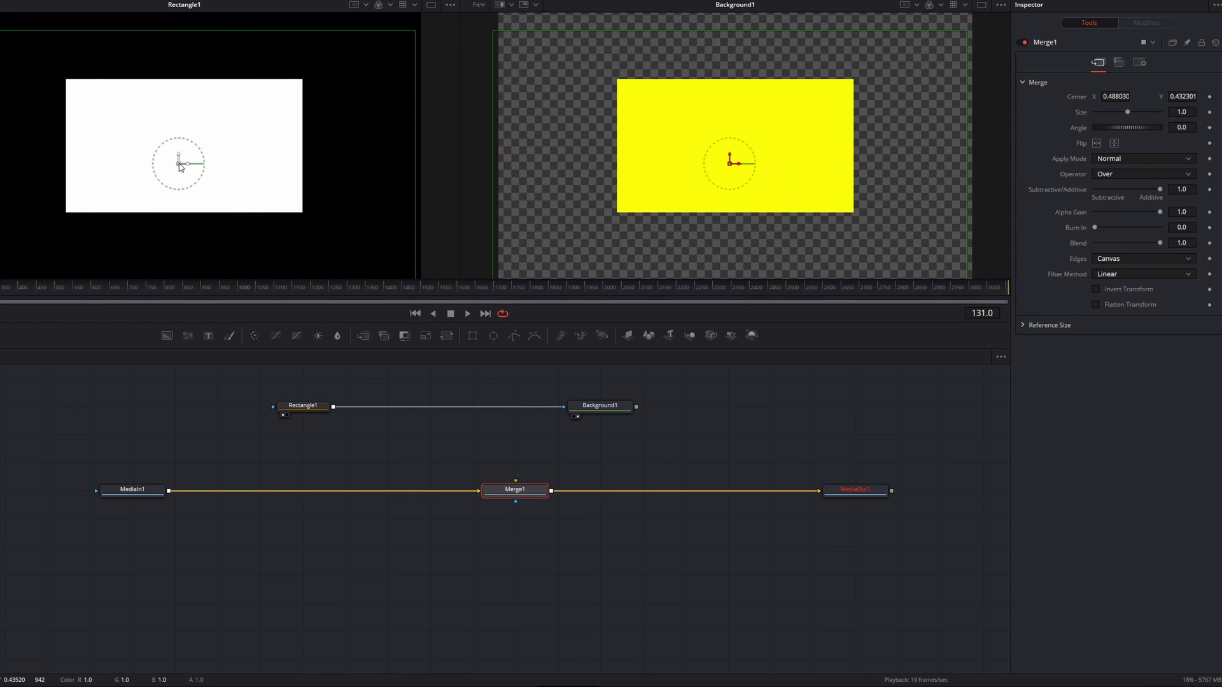
click(301, 408)
drag(702, 213, 662, 254)
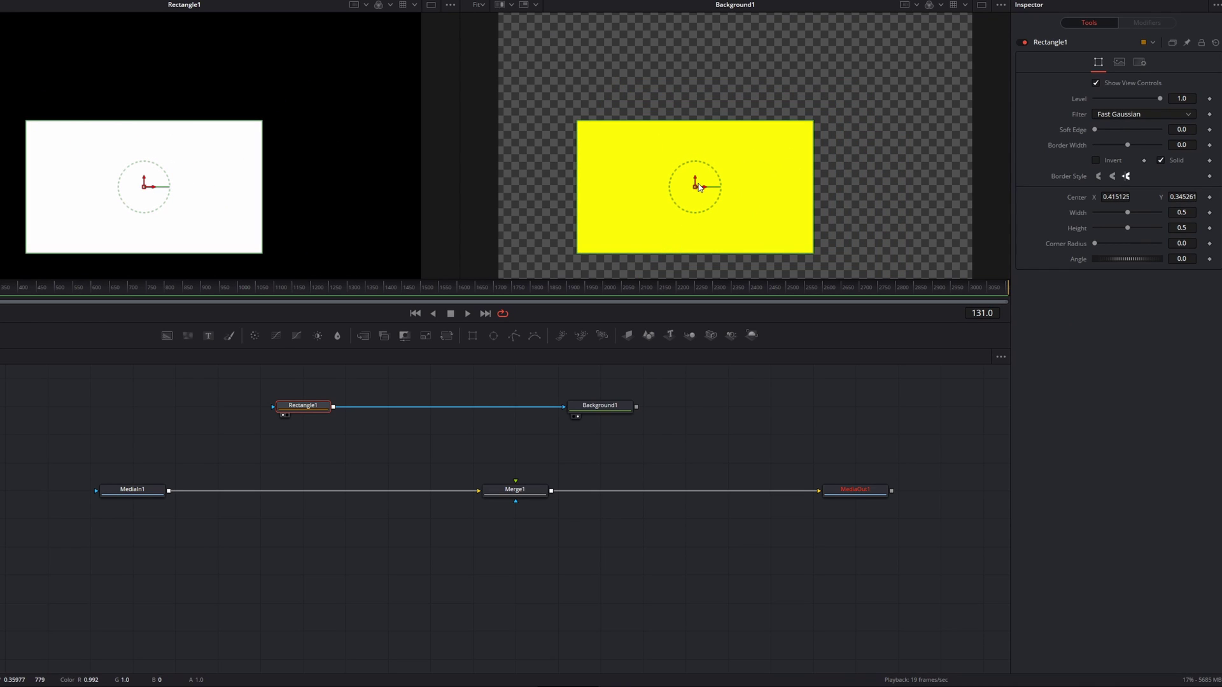
drag(696, 191, 722, 184)
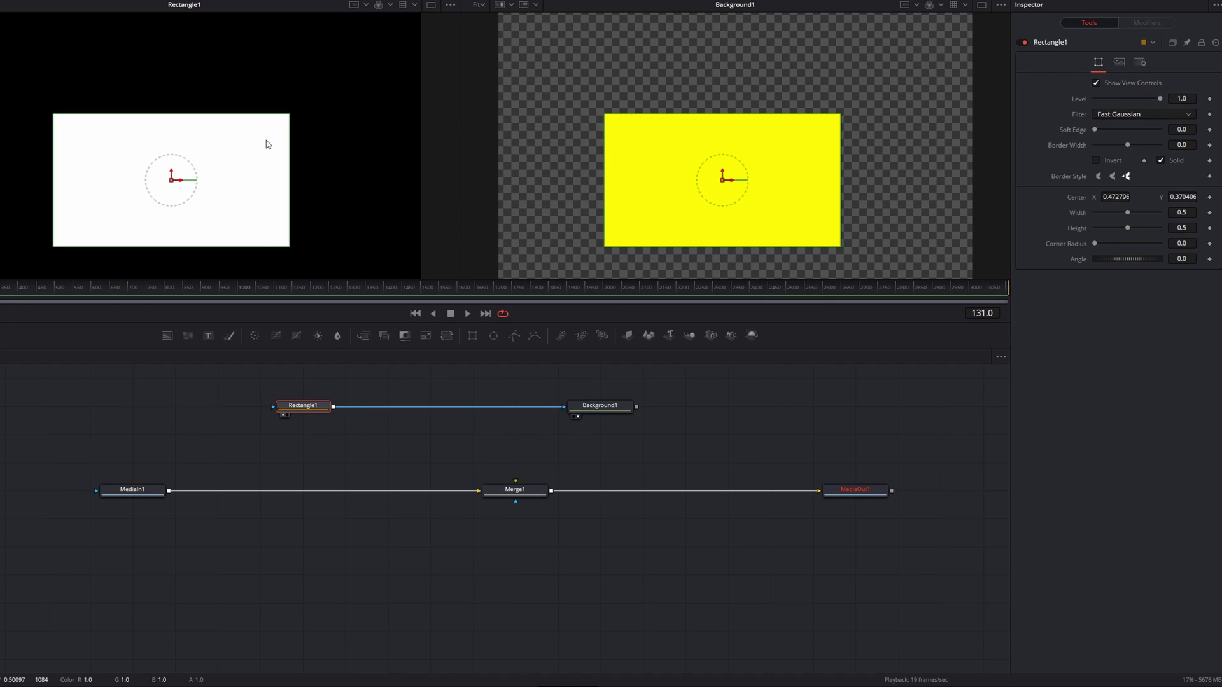
drag(262, 115, 380, 178)
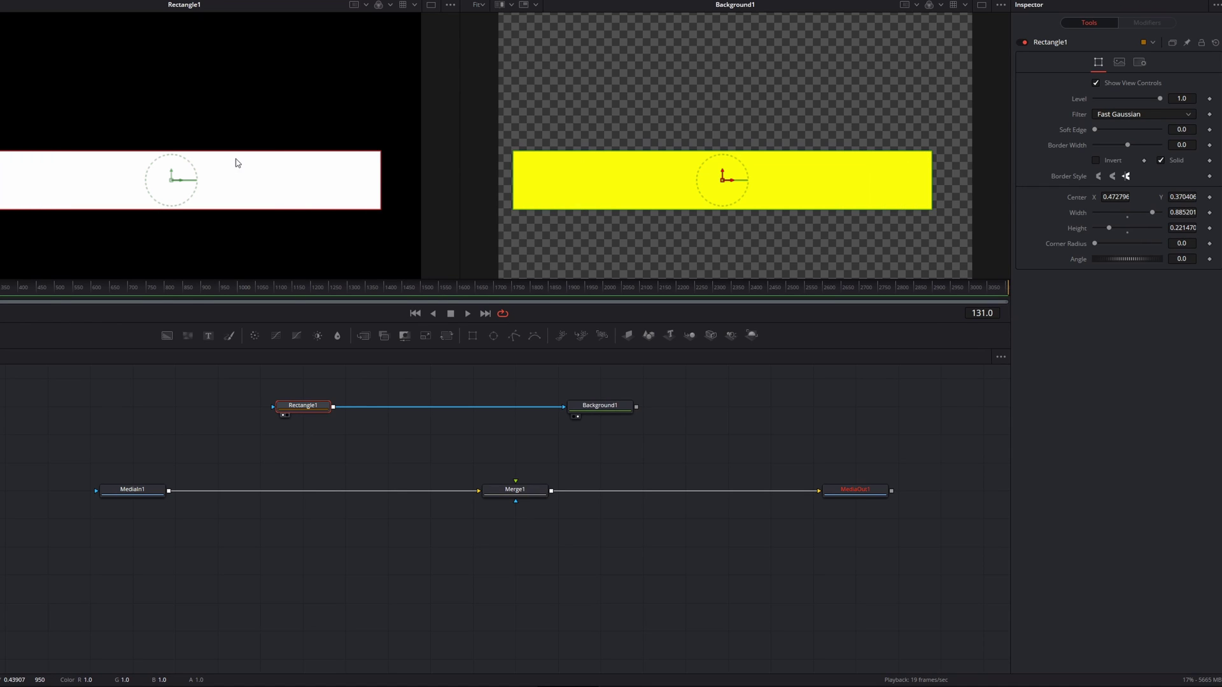
drag(243, 152, 243, 166)
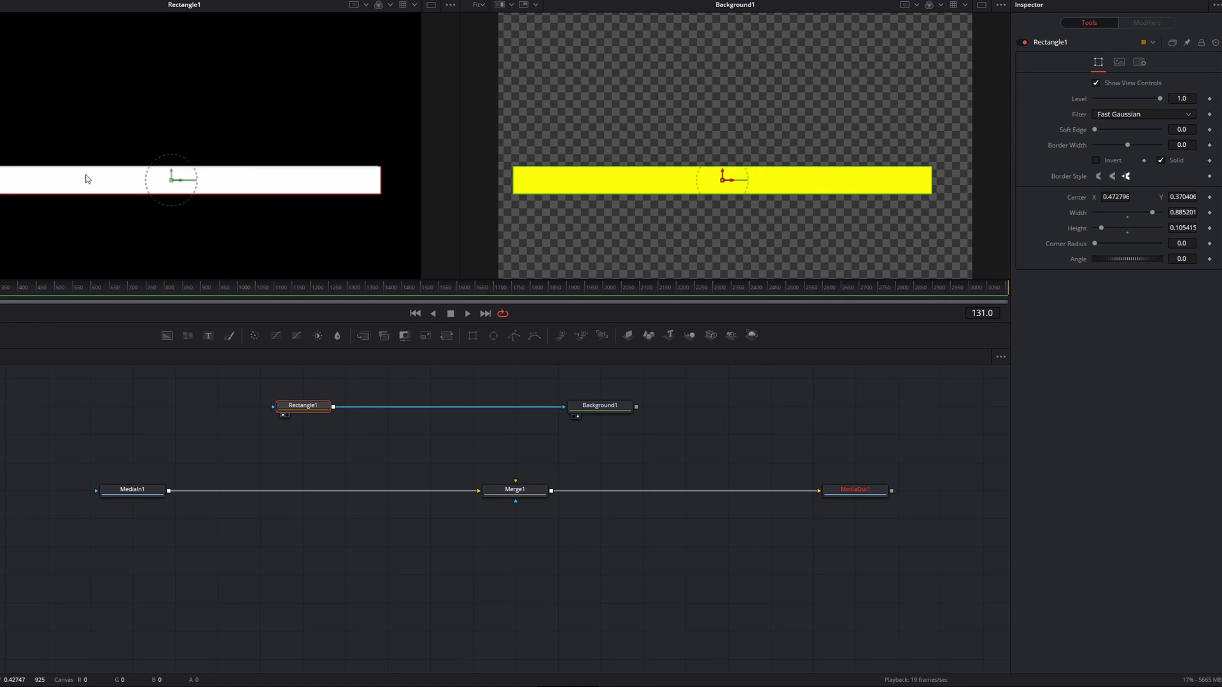
Step: Narrow Rectangle1 to about 0.513 wide and move it to about X 0.528, Y 0.127
drag(380, 180, 281, 227)
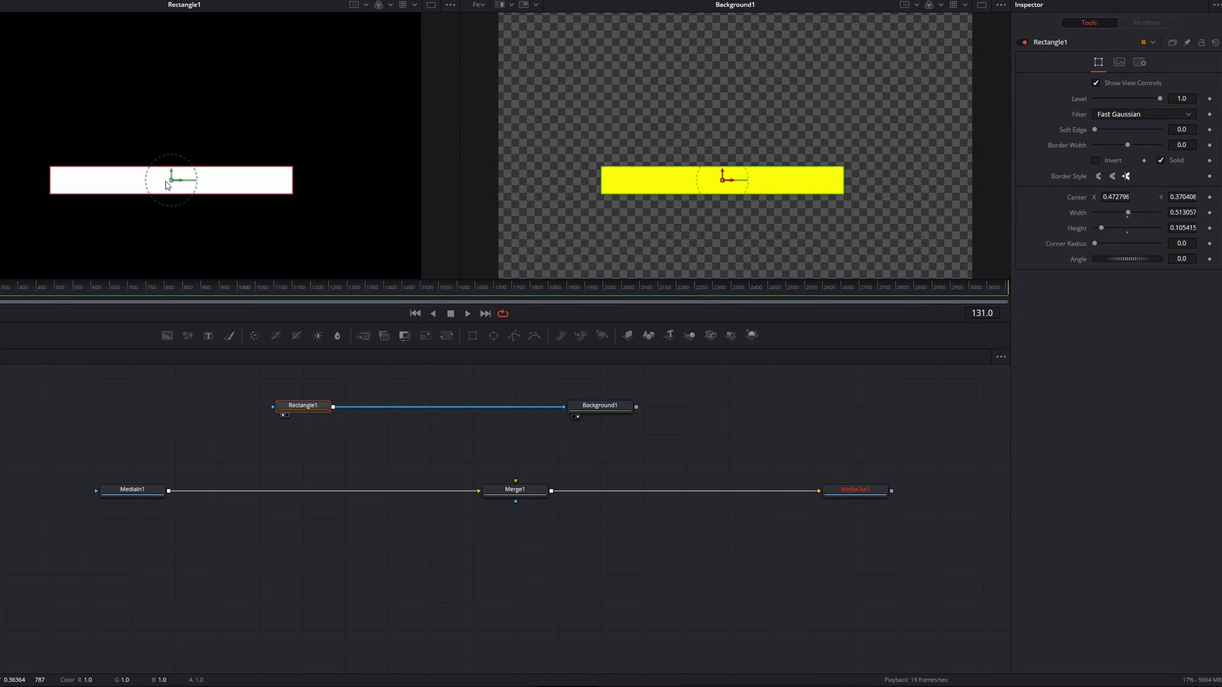
drag(172, 190, 195, 256)
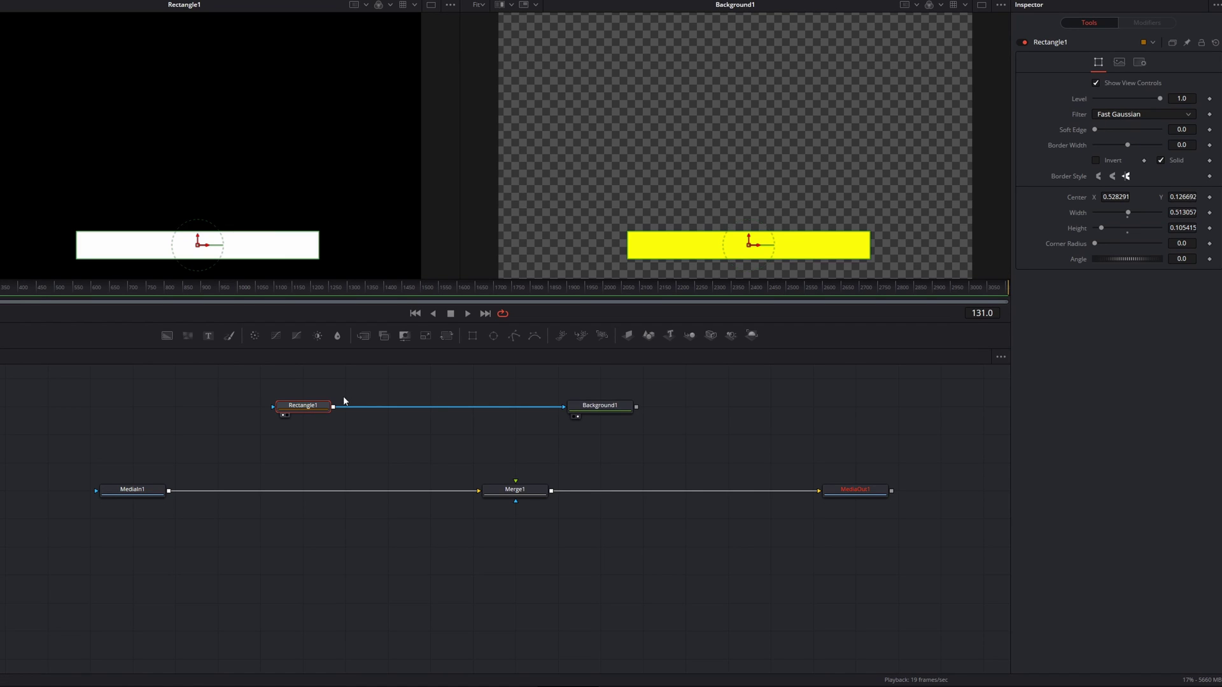
Step: Feed Background1 into Merge1 as the foreground, and show MediaOut1 in the right viewer and MediaIn1 in the left viewer
drag(636, 408, 517, 486)
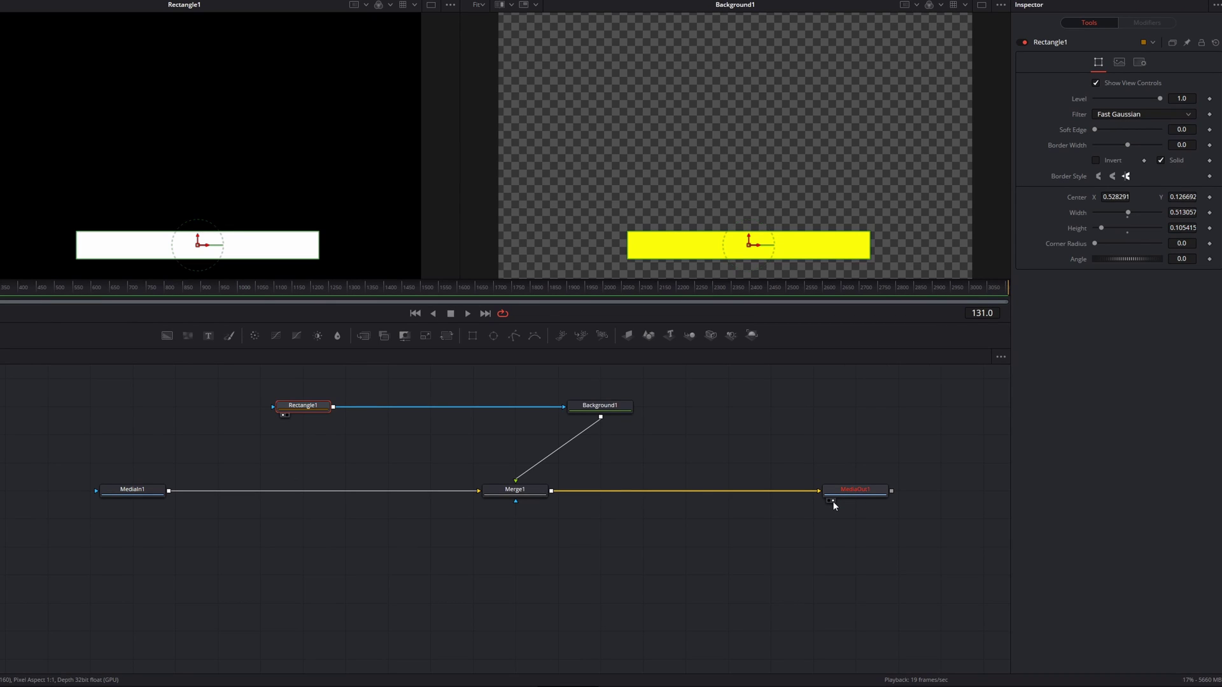
click(833, 501)
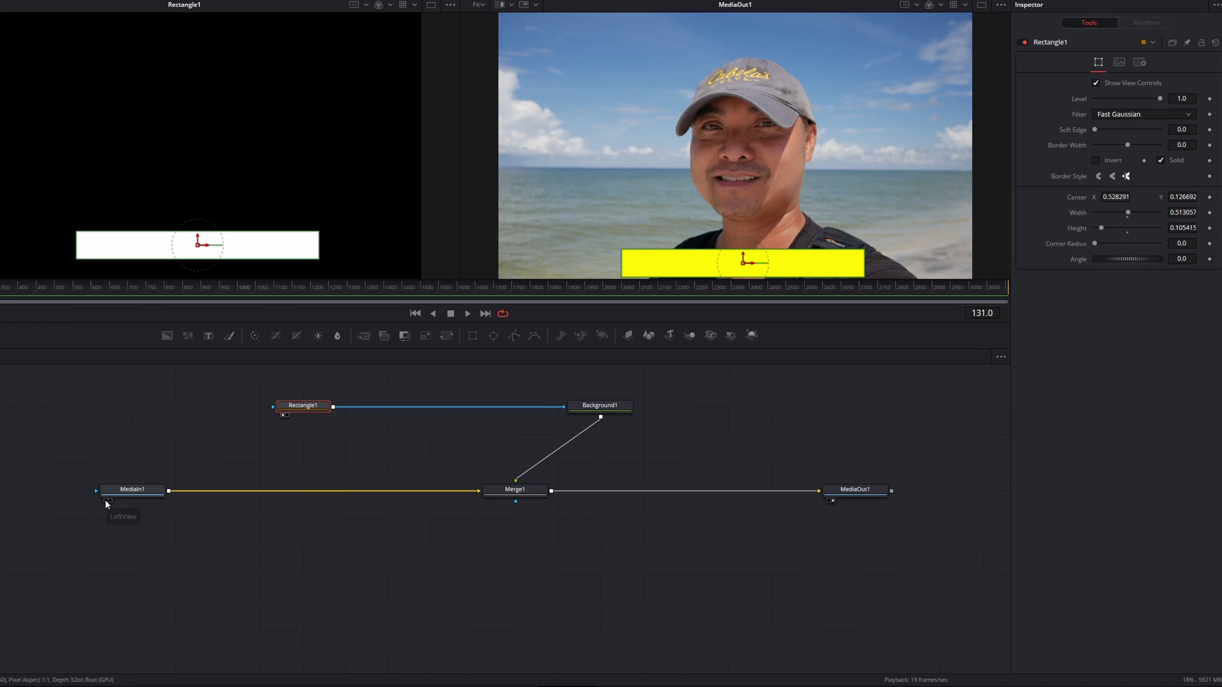
click(106, 501)
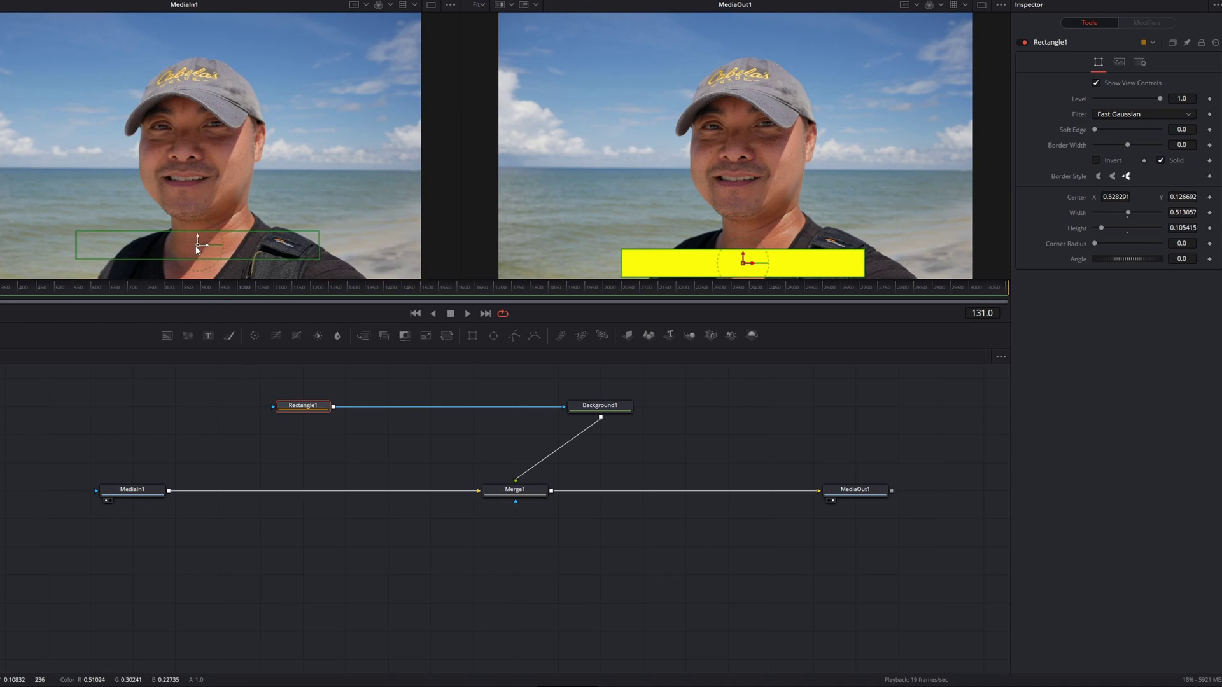
Step: Reshape Rectangle1 to about 0.319 wide and 0.558 high at X 0.193, Y 0.633, and make it an unfilled outline with border width 0.013
drag(197, 246, 254, 165)
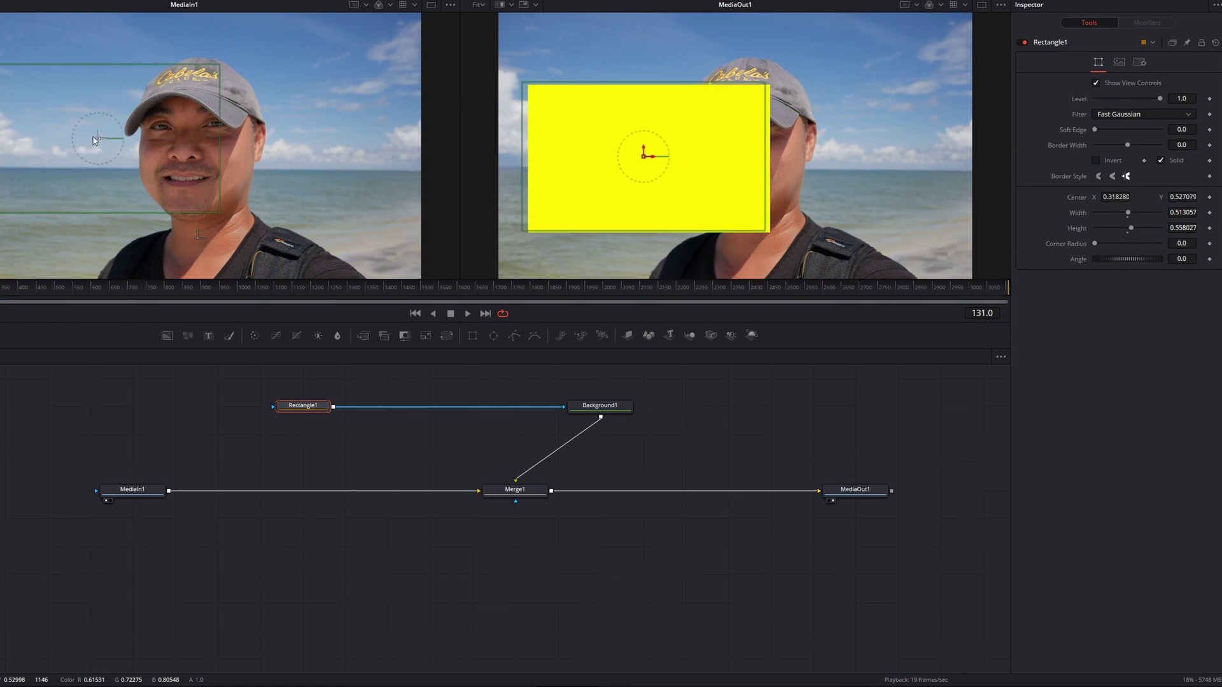
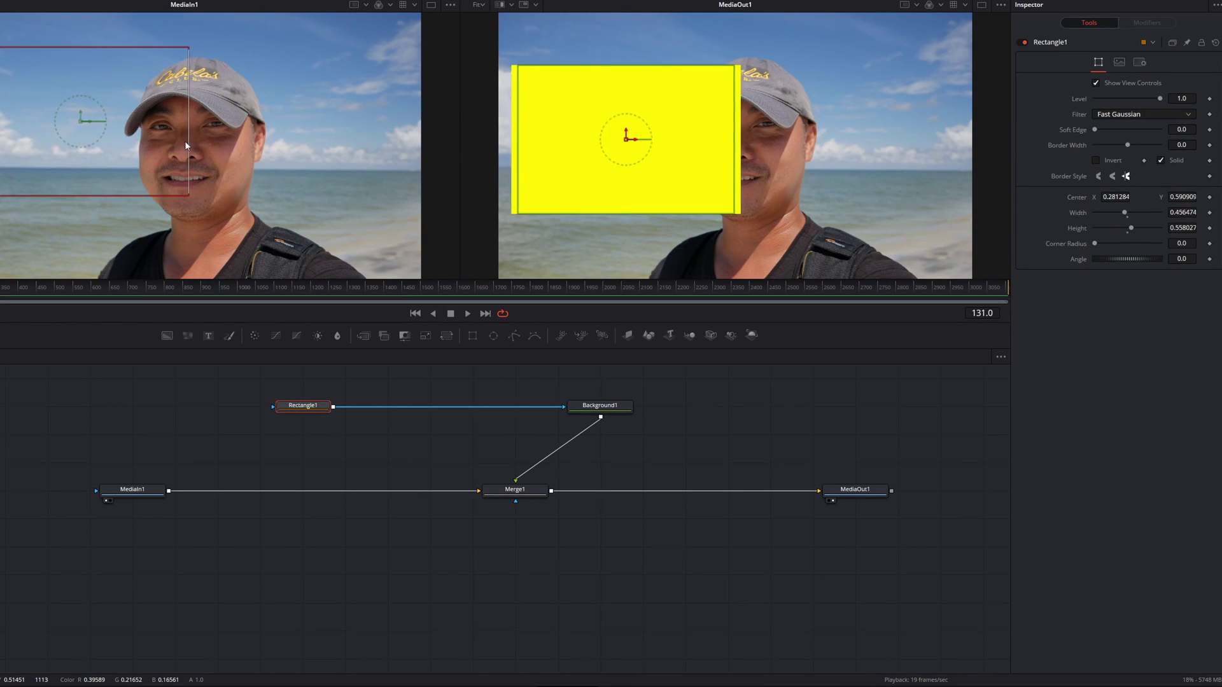
drag(82, 124, 41, 113)
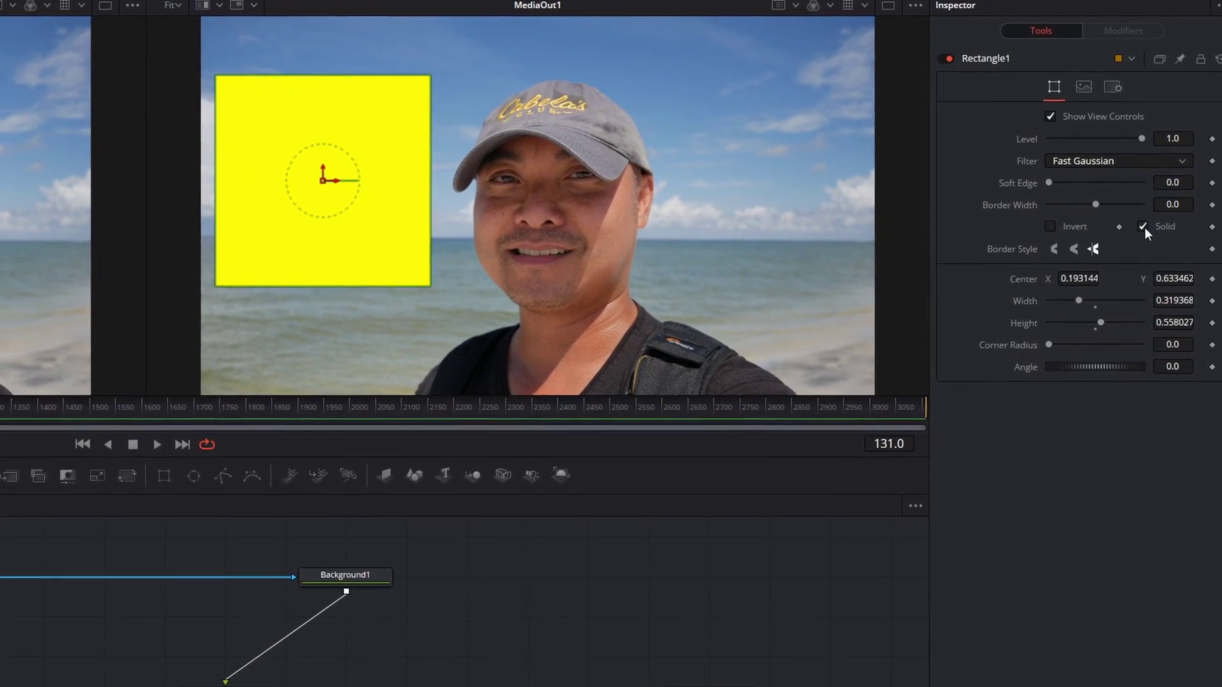
click(1142, 226)
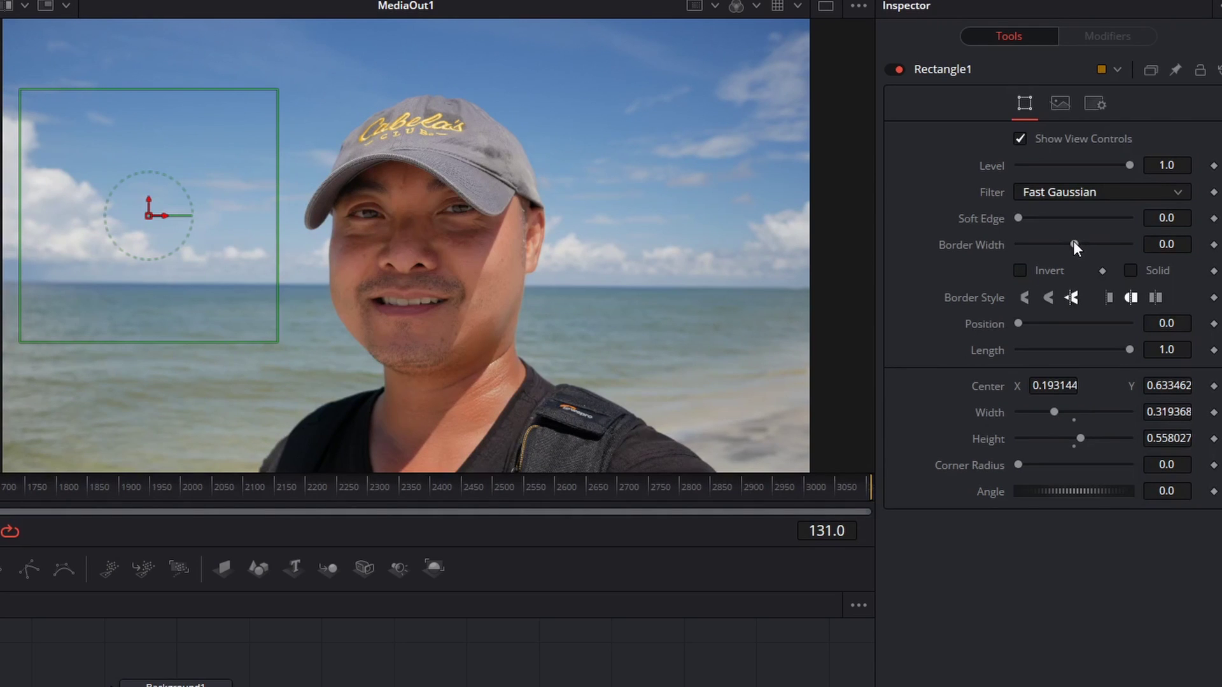
mouse_move(1073, 243)
mouse_down()
mouse_move(1091, 242)
mouse_move(1077, 240)
mouse_up()
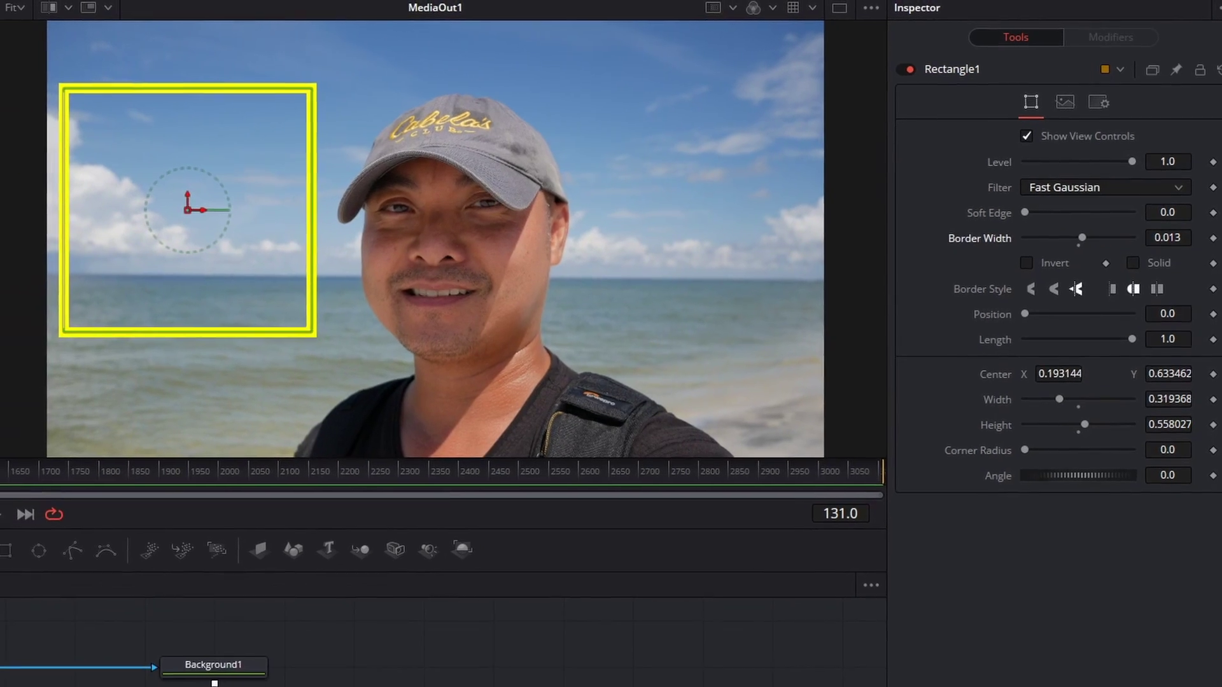
Step: Frame the man's head with Rectangle1, enlarging it to about 0.585 wide and 0.744 high, centred near X 0.535, Y 0.558
drag(187, 210, 323, 288)
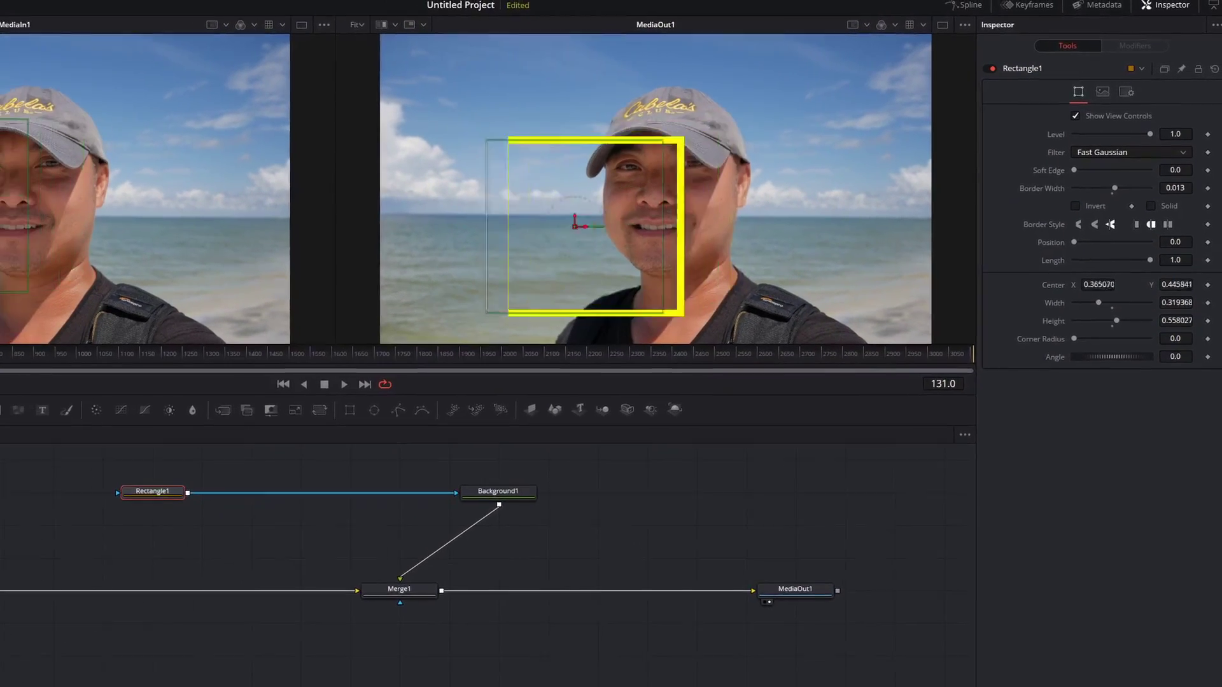
drag(0, 206, 26, 152)
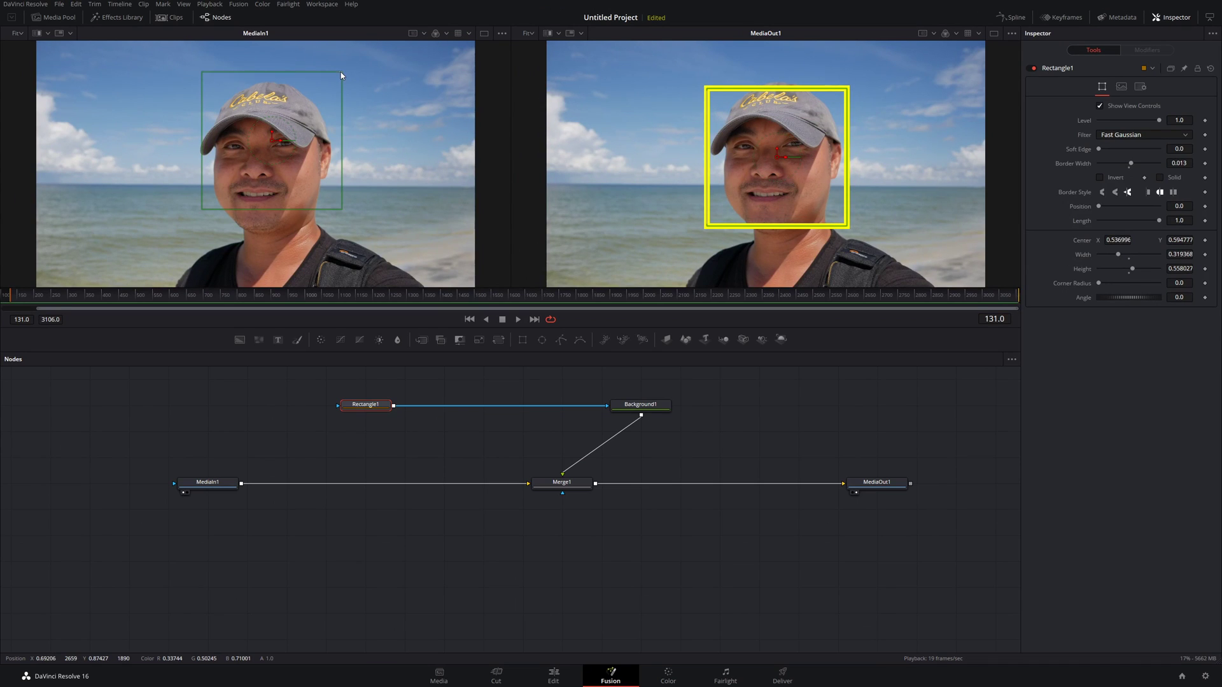
drag(341, 72, 382, 67)
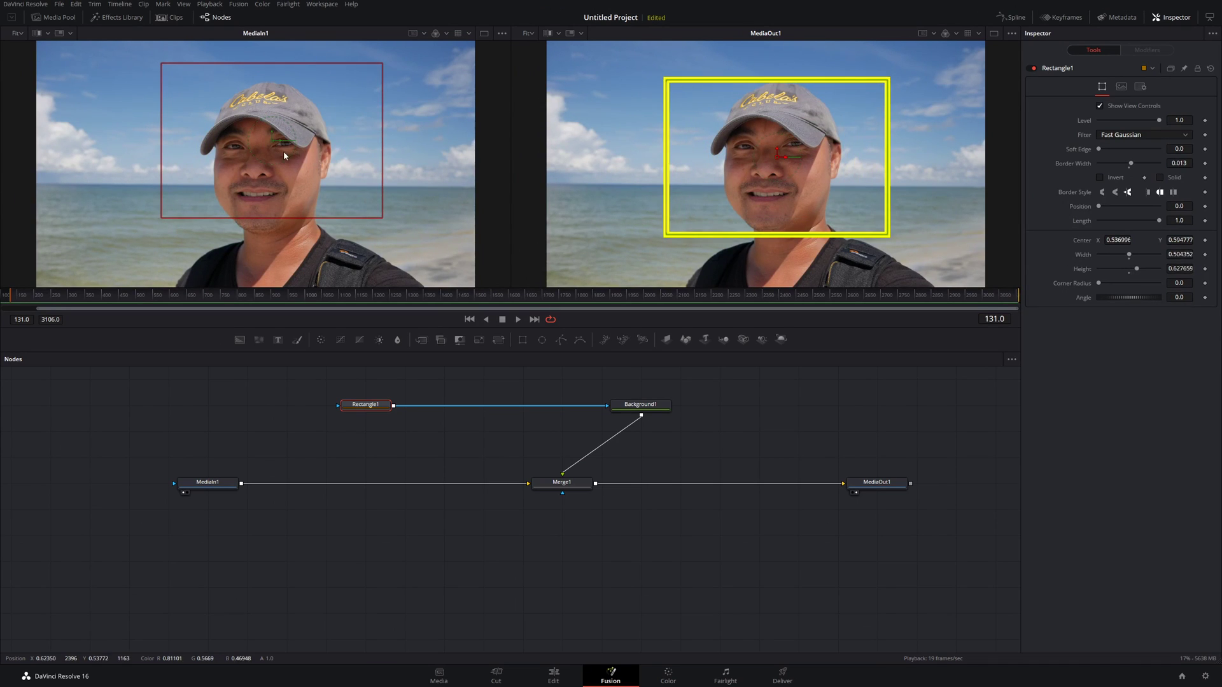
drag(271, 143, 259, 150)
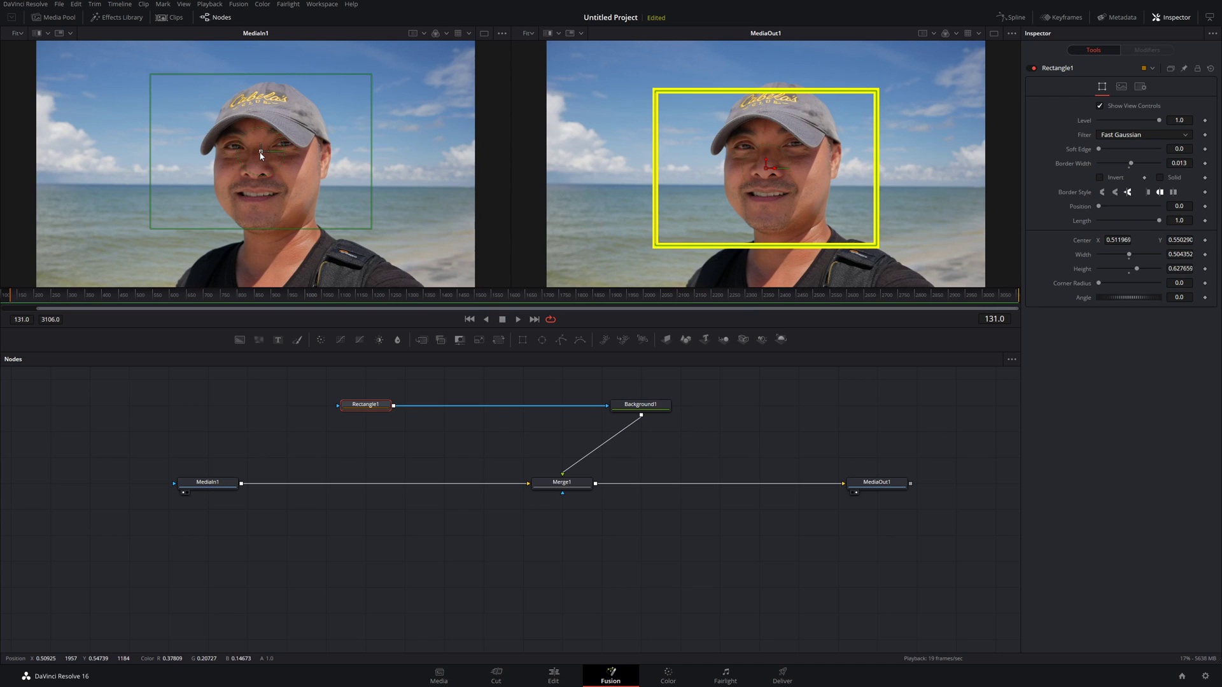
drag(262, 151, 272, 145)
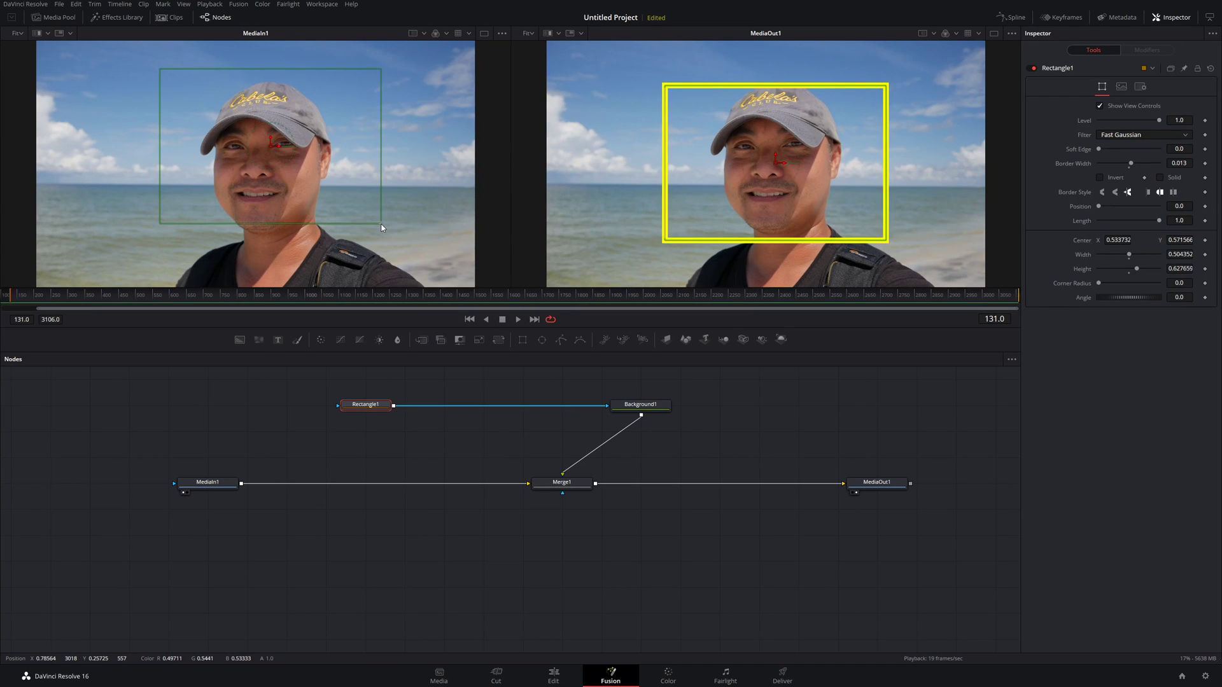
drag(380, 224, 399, 238)
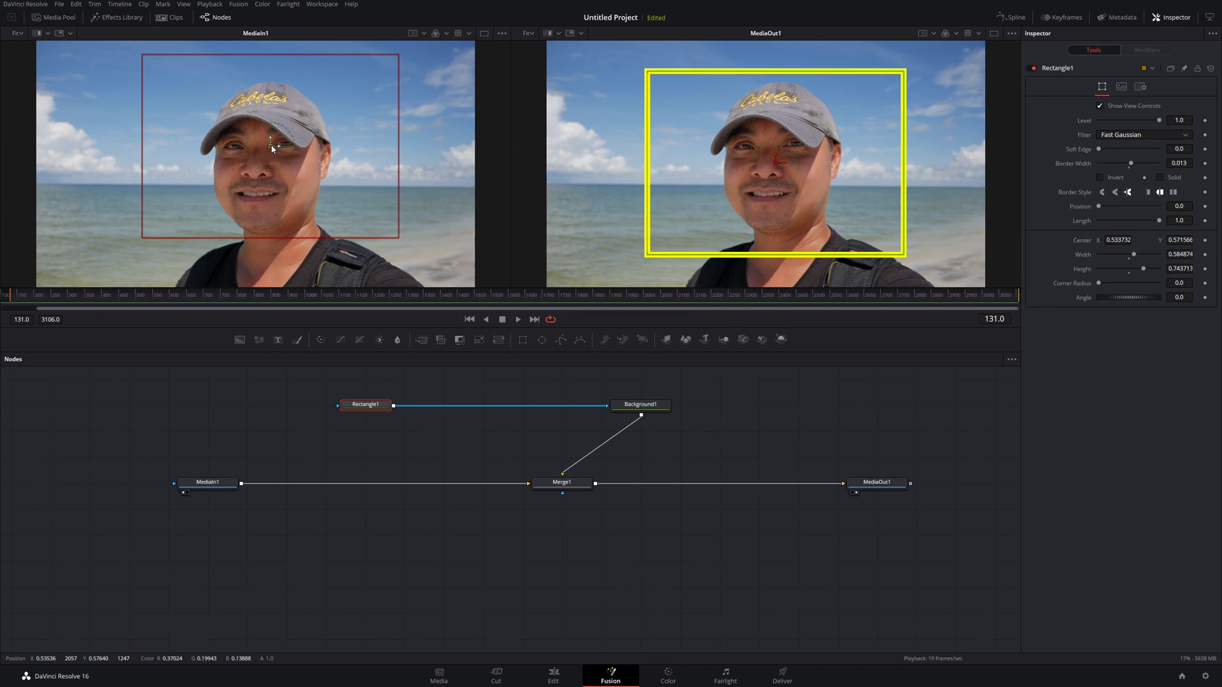
mouse_move(274, 148)
mouse_down()
mouse_move(272, 163)
mouse_move(273, 152)
mouse_up()
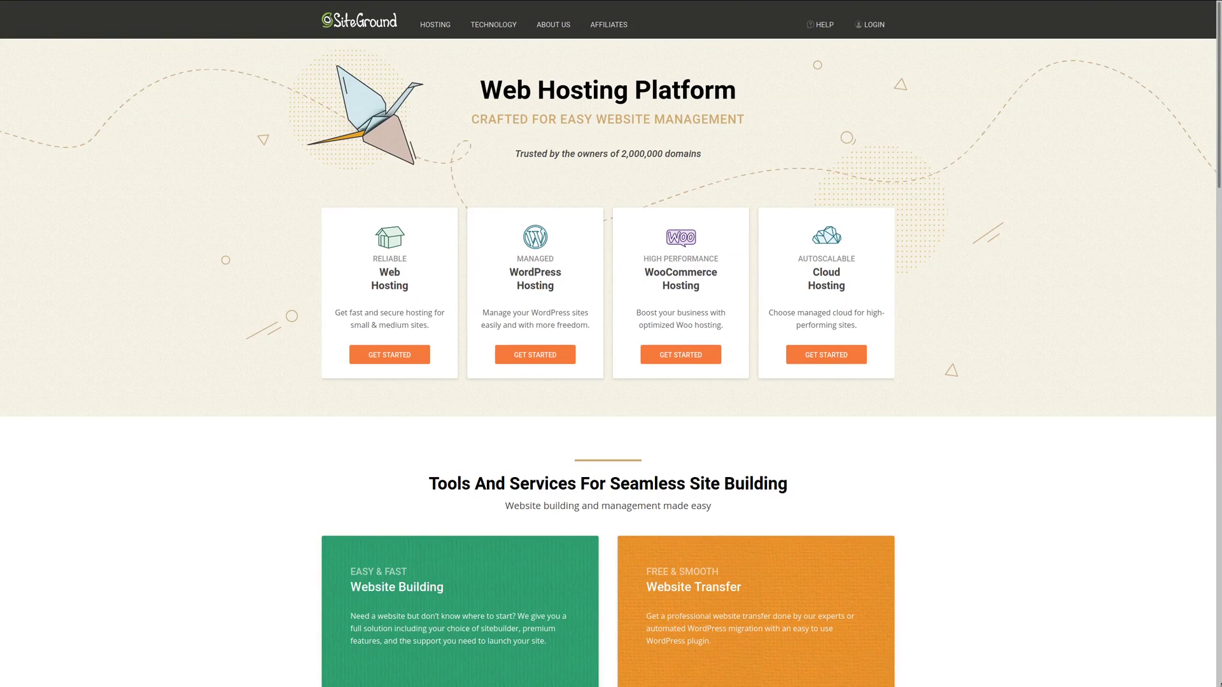
Step: Look through the hosting plans and site-building tools on the SiteGround home page in the browser
scroll(608, 344, down, 2)
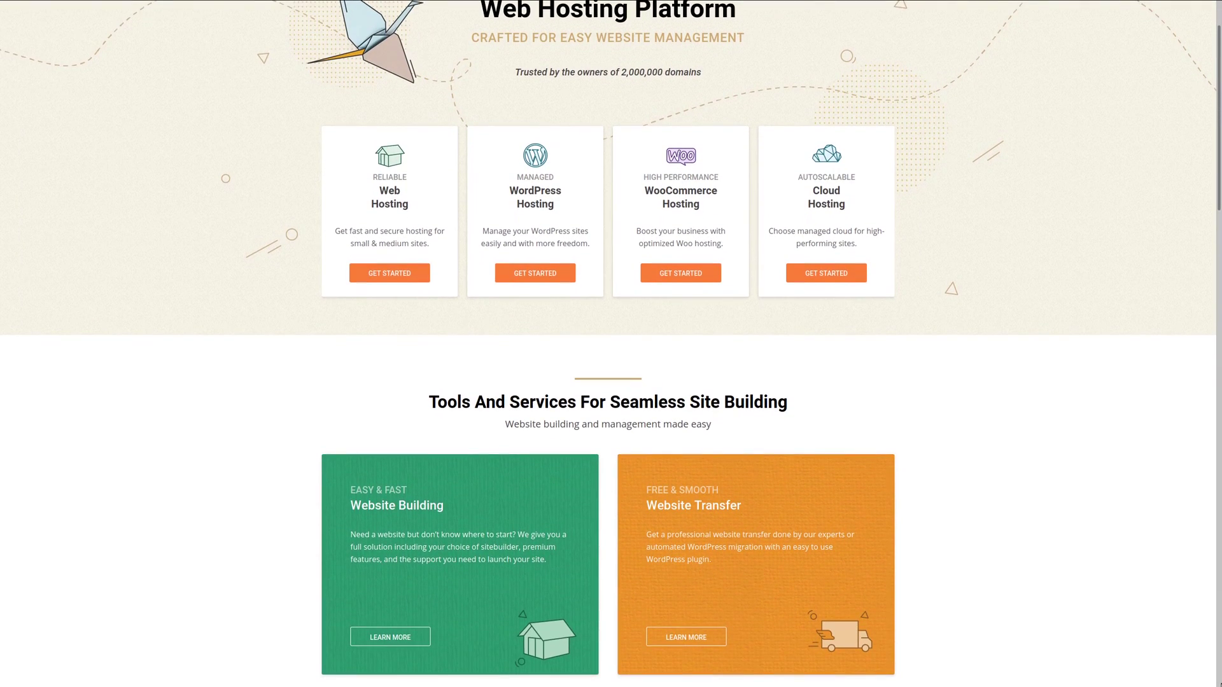
scroll(608, 344, down, 3)
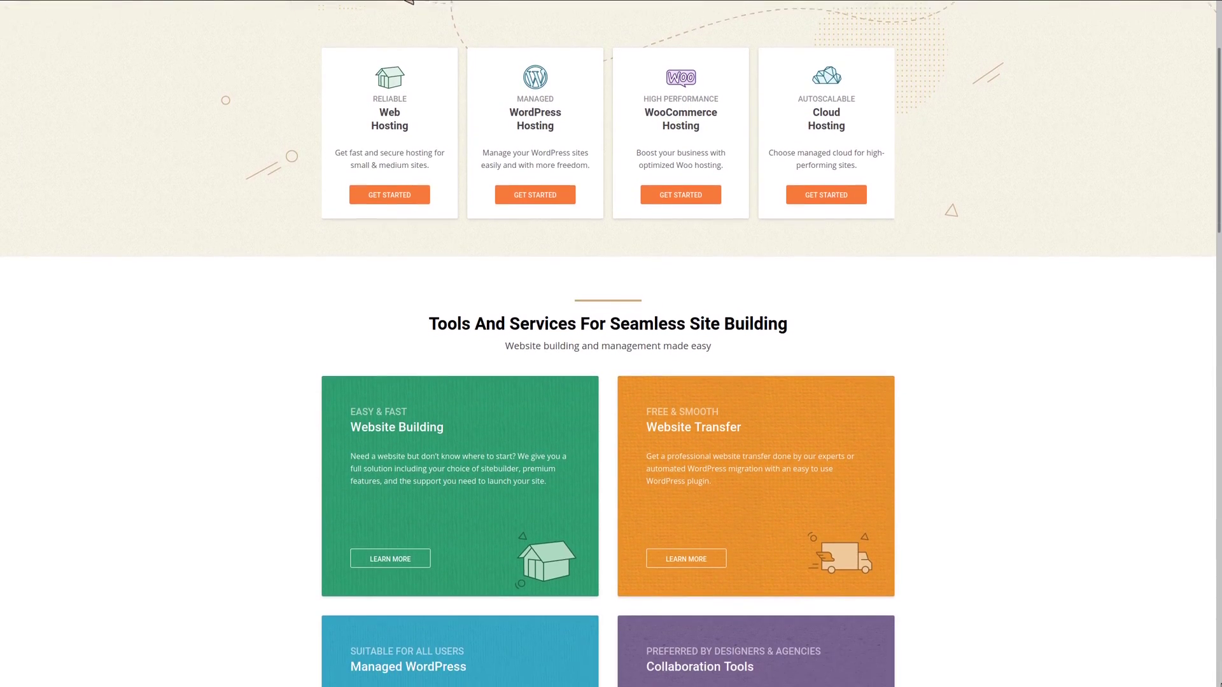
scroll(608, 344, down, 3)
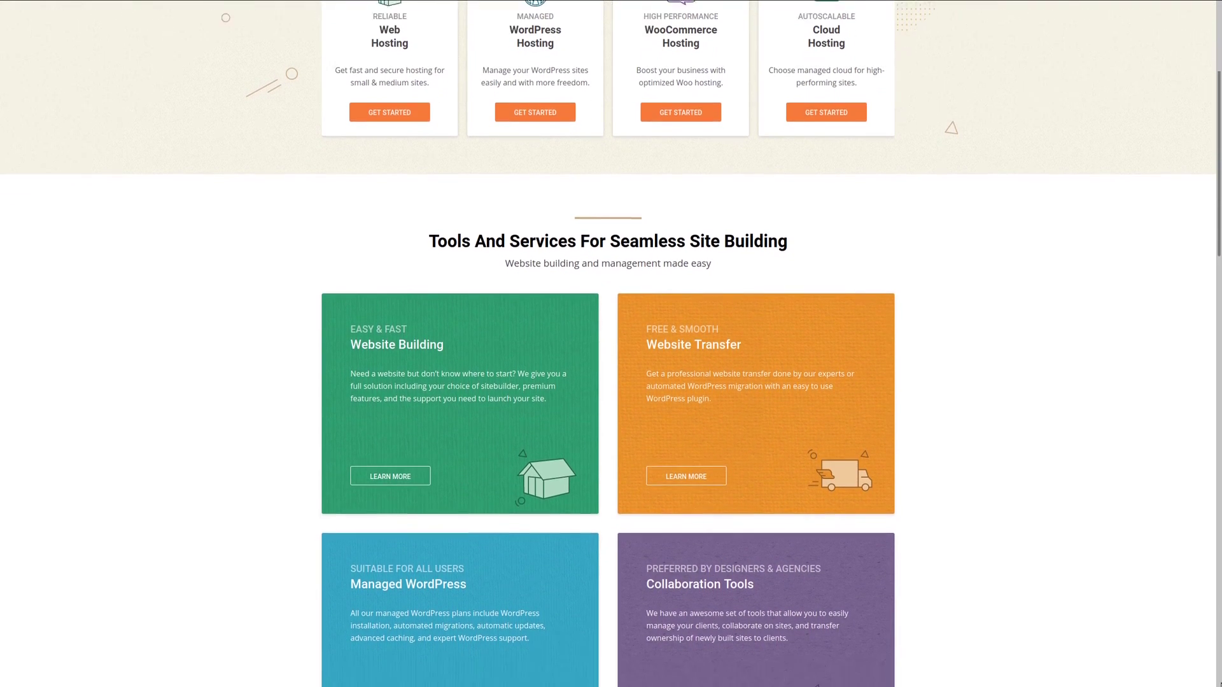
scroll(607, 344, down, 4)
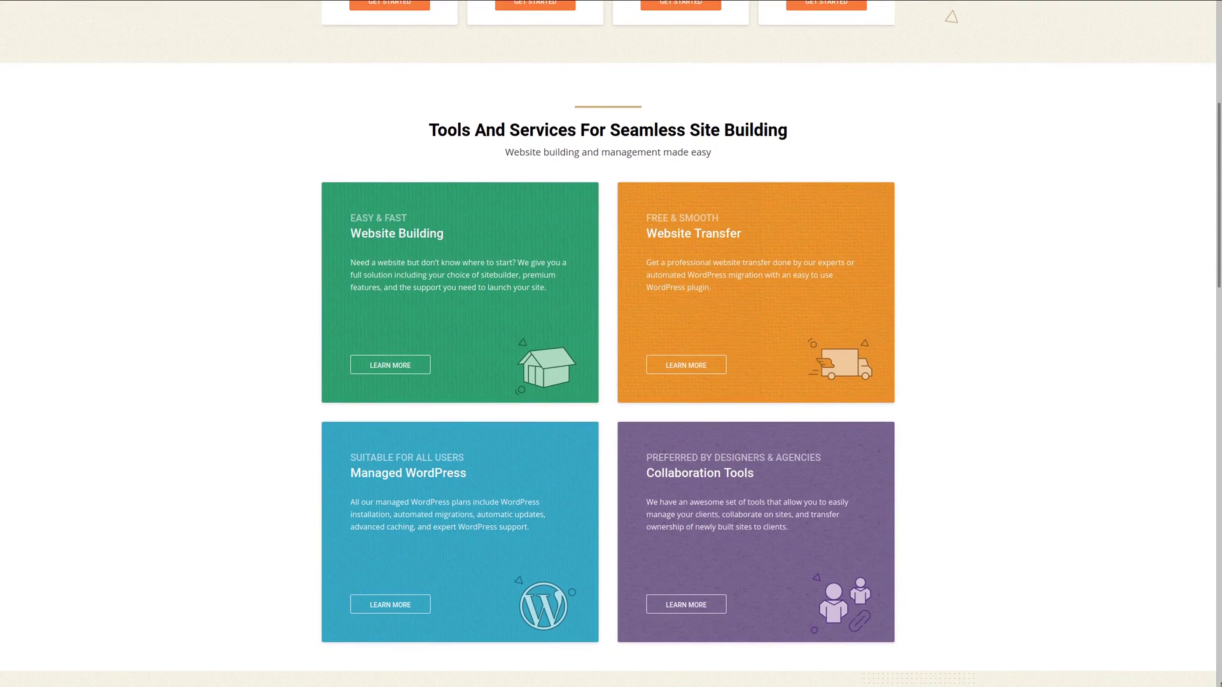
scroll(608, 344, down, 3)
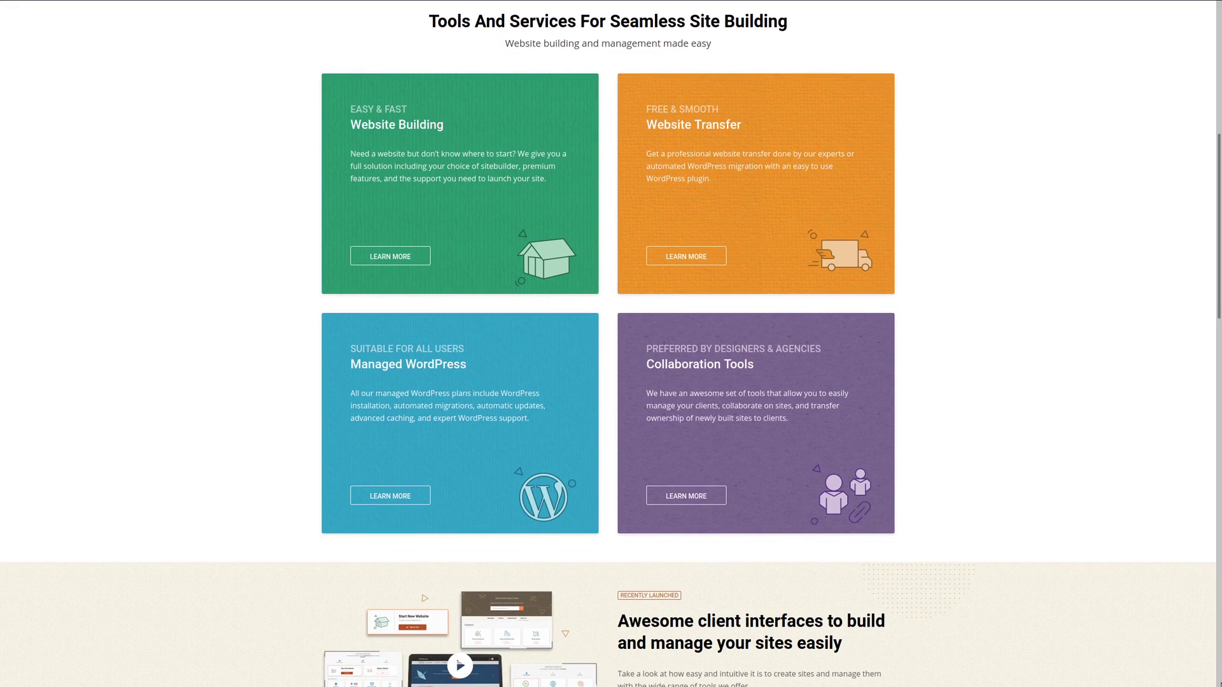
scroll(608, 344, down, 2)
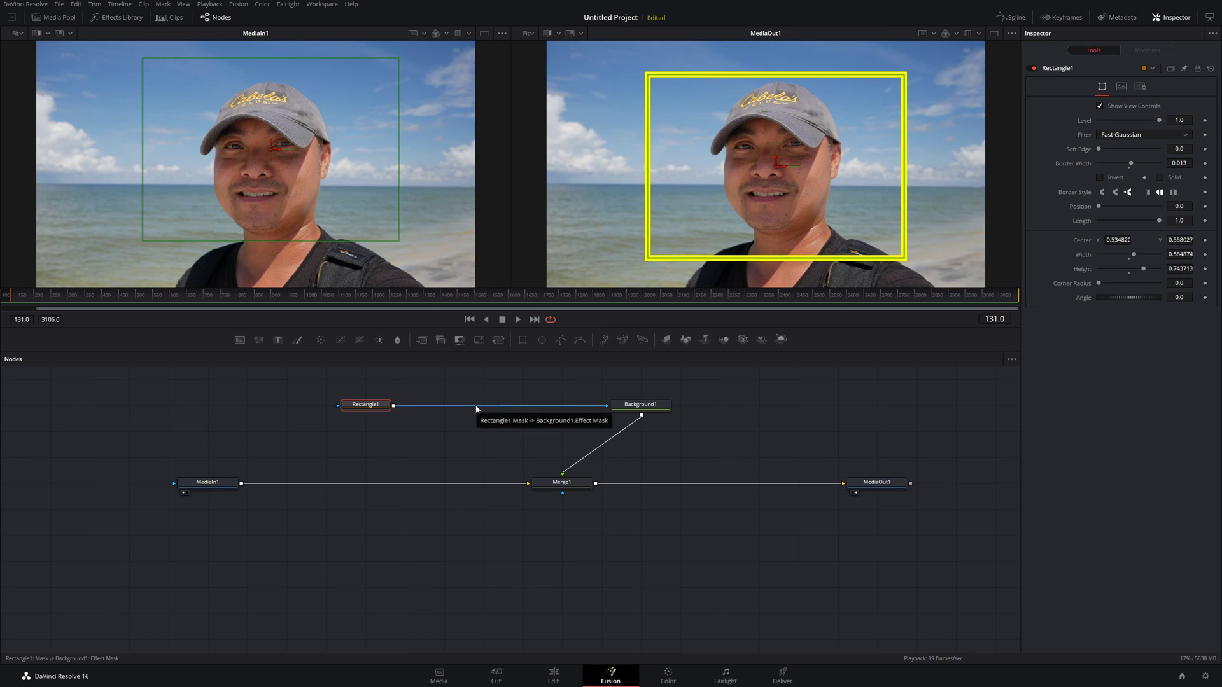
Step: Disconnect Rectangle1 from Background1 and move its node aside, away from Background1
drag(476, 409, 477, 414)
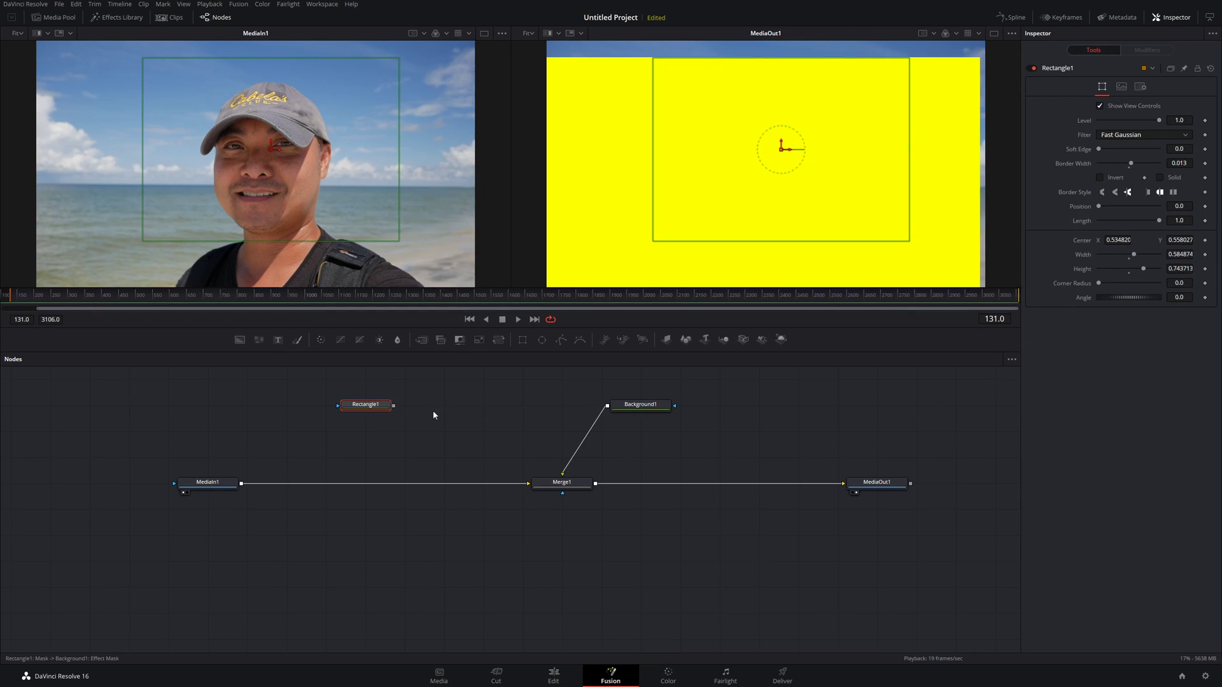
drag(357, 406, 280, 404)
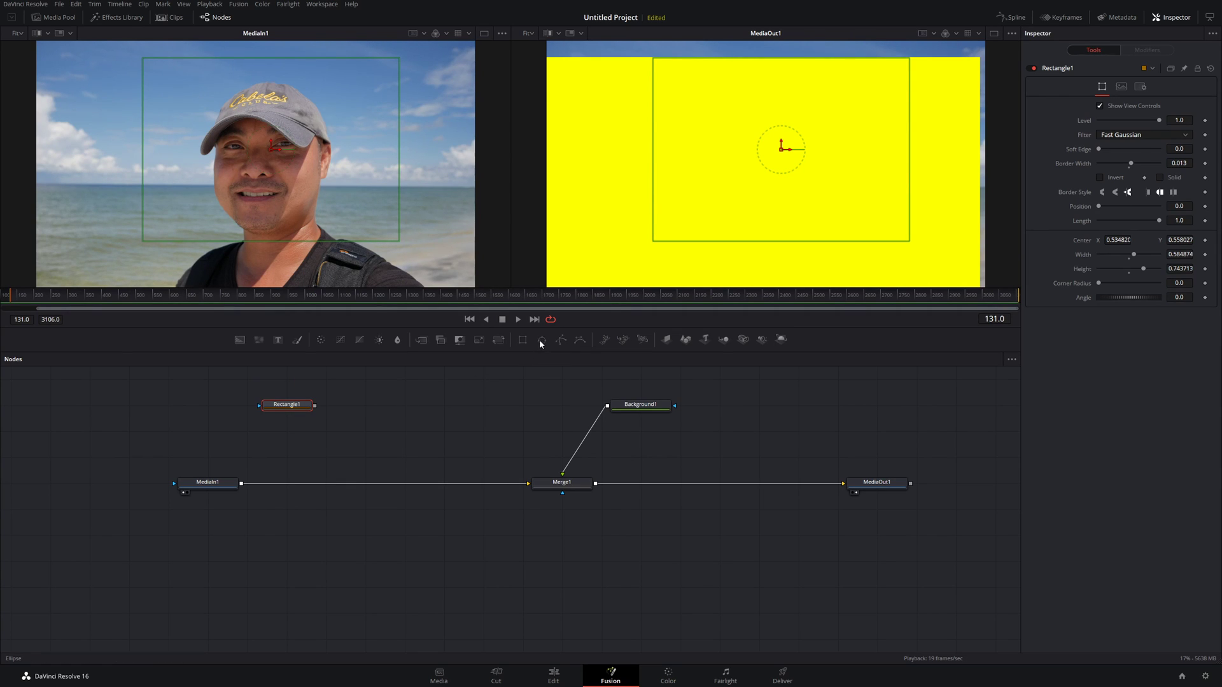
Step: Add an Ellipse mask node and shape it to about 0.36 wide and 0.349 high, centred at about X 0.535, Y 0.5
drag(540, 339, 414, 431)
click(416, 434)
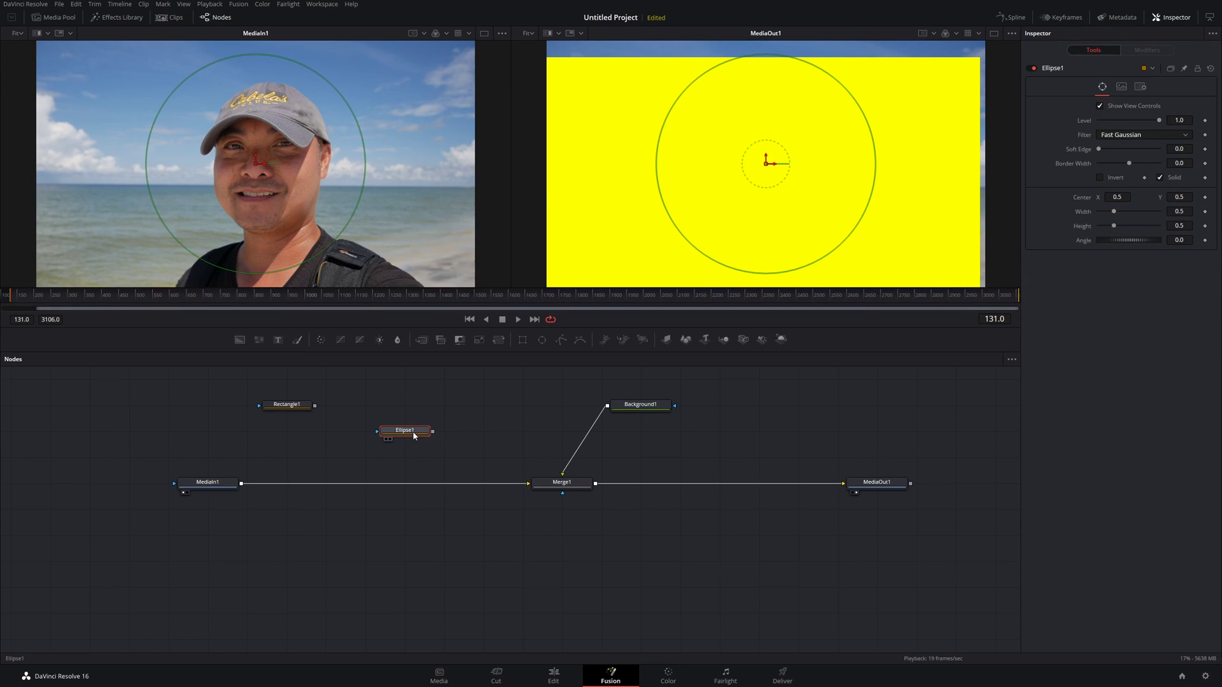
drag(350, 223, 299, 96)
drag(259, 166, 275, 165)
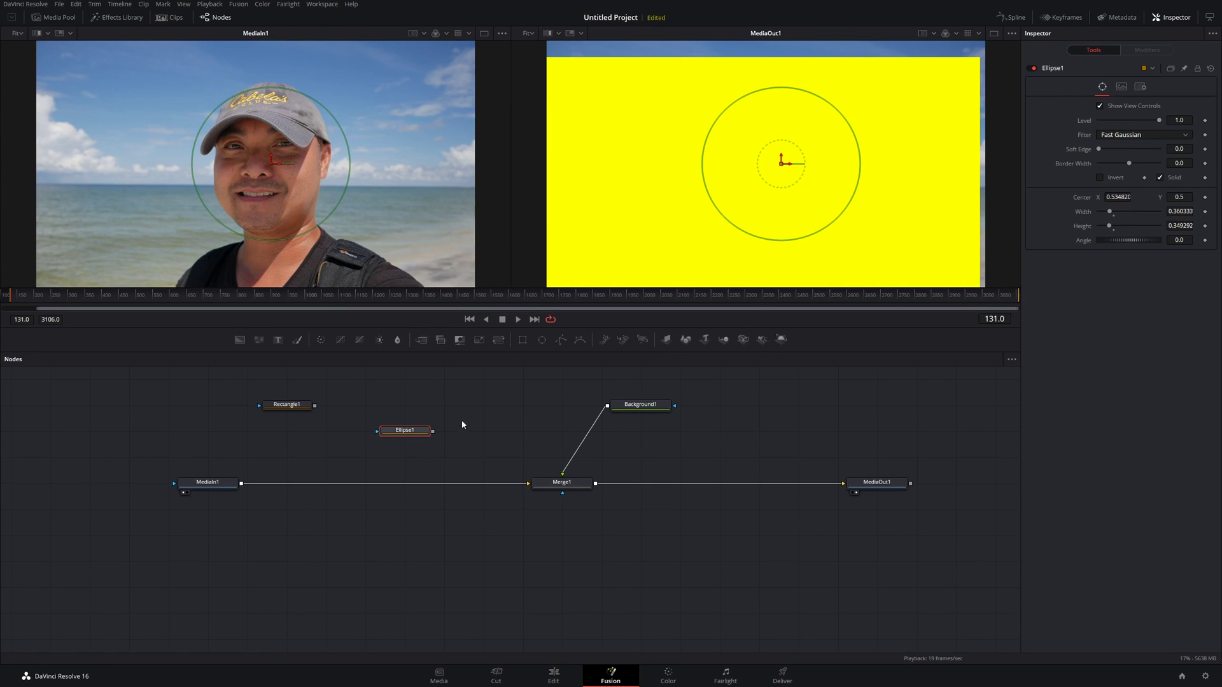
Step: Connect Ellipse1 to Background1 as its mask and move the circle beside the man's head, at about X 0.205, Y 0.664
drag(467, 432, 627, 407)
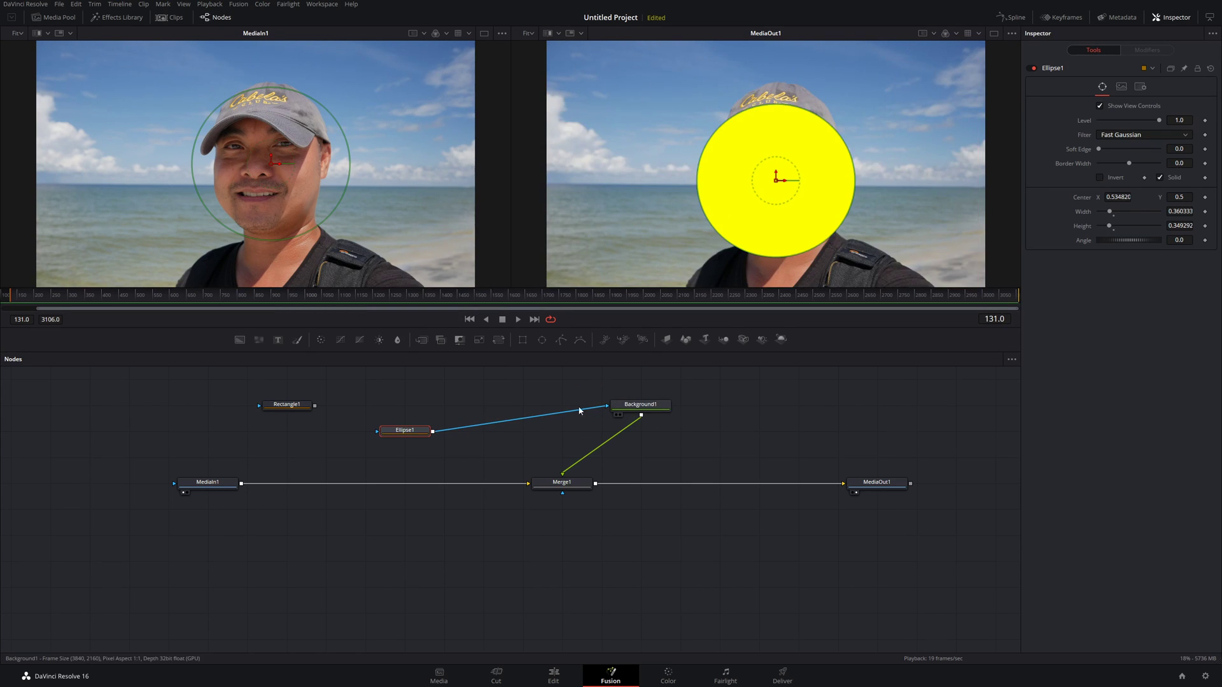
drag(416, 432, 415, 405)
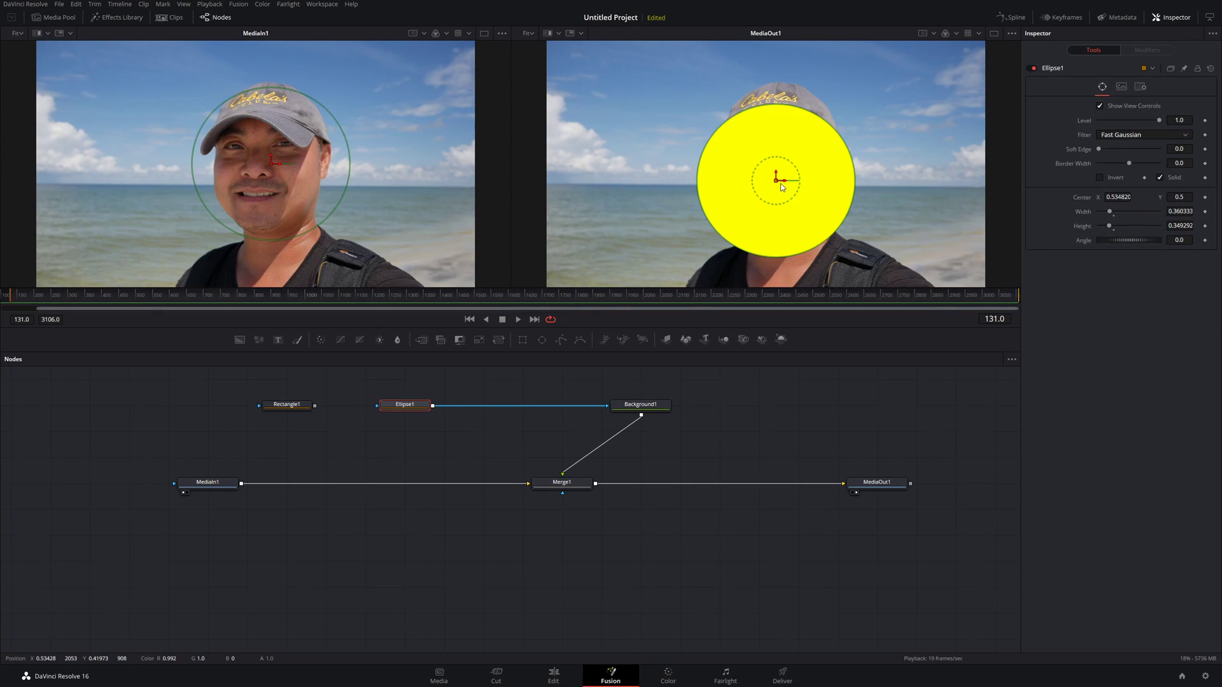
drag(781, 185, 632, 141)
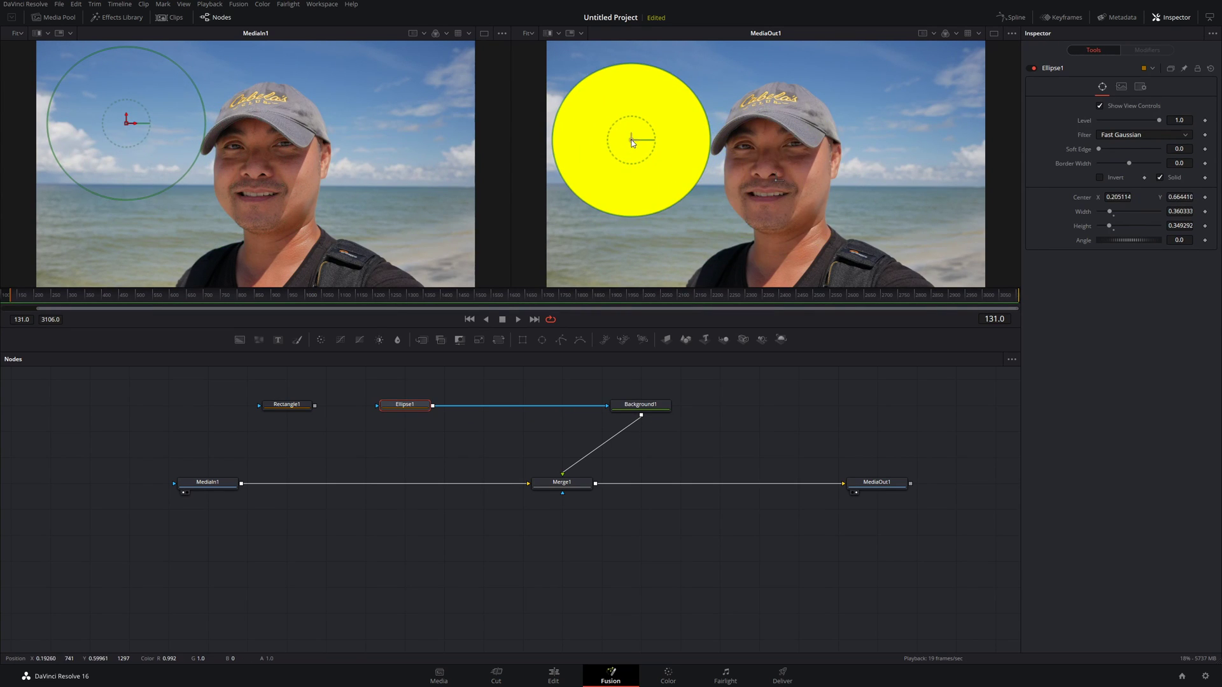
Step: Switch Ellipse1's Solid option off and back on to compare the outline with the filled circle
click(1160, 178)
click(1160, 178)
Step: Disconnect Ellipse1 from Background1 and park its node beneath Rectangle1
click(515, 408)
key(Delete)
drag(412, 412, 294, 437)
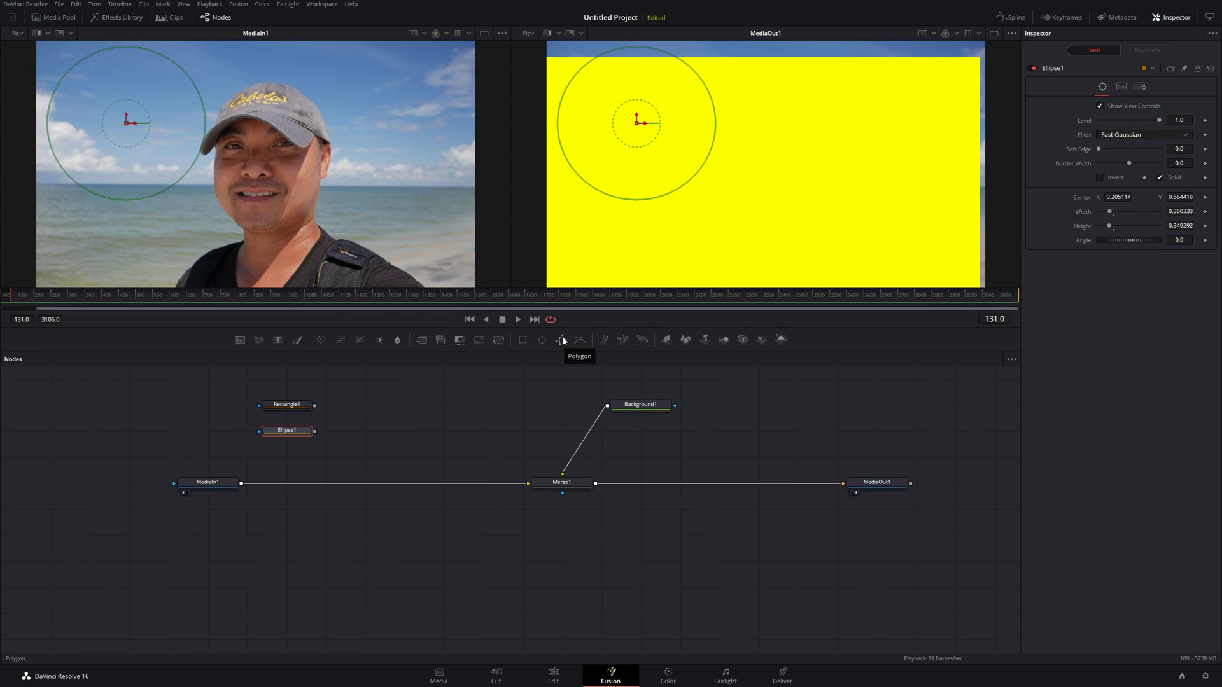
Step: Add a Polygon mask node between Rectangle1 and Background1 and draw a closed triangle around the man's head
drag(562, 340, 402, 411)
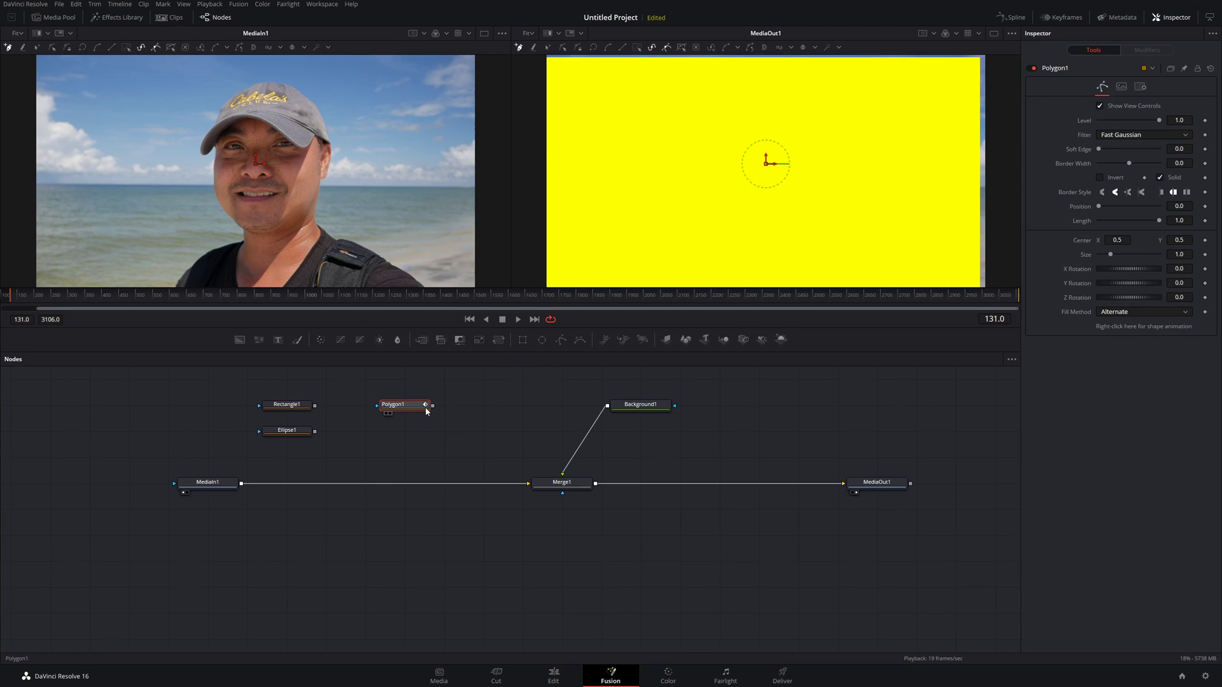
click(261, 70)
click(159, 235)
click(358, 238)
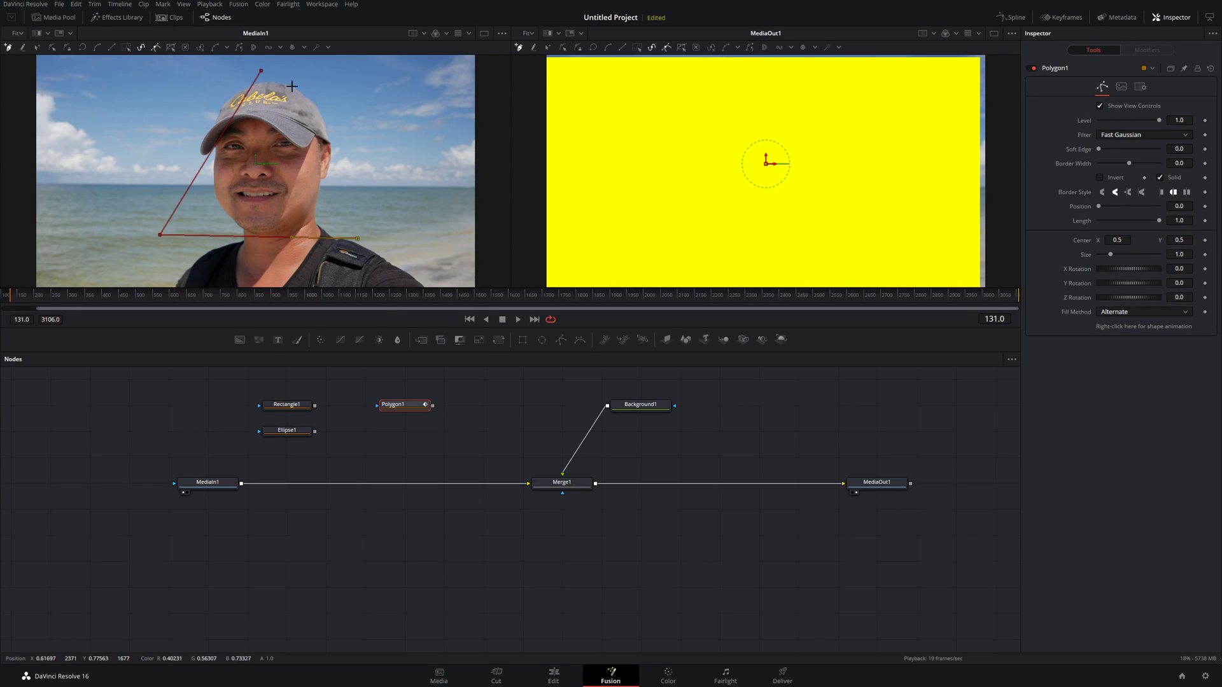
click(261, 71)
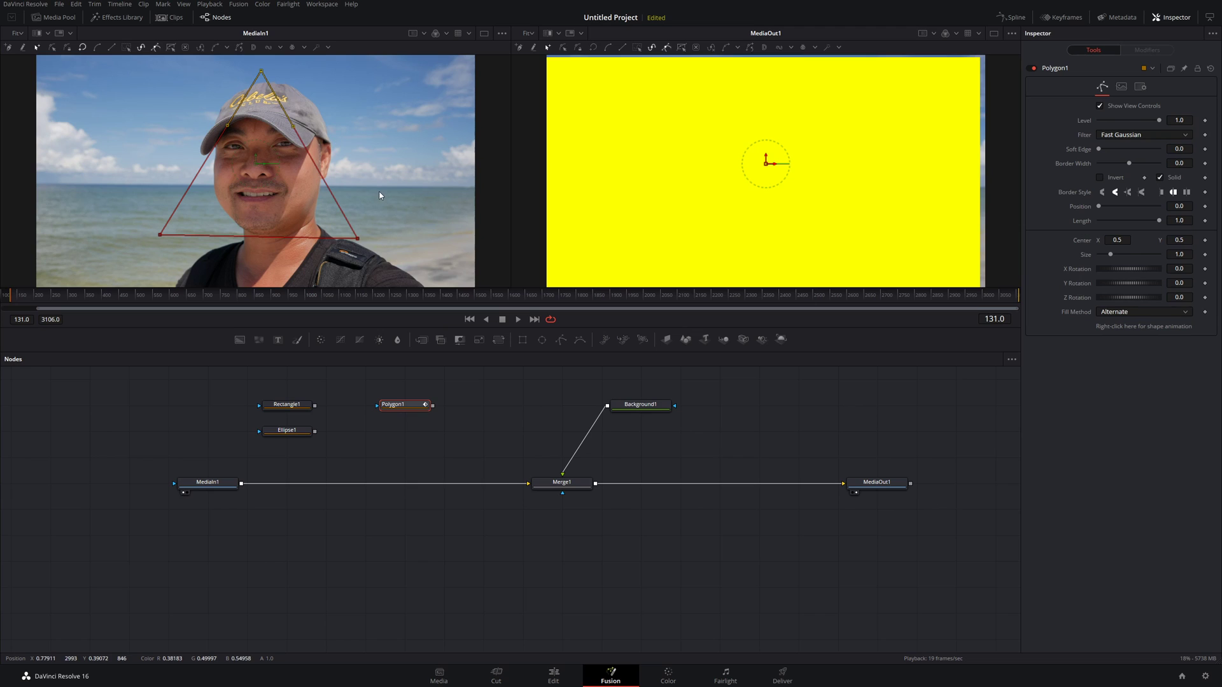
Step: Connect Polygon1 to Background1 as its mask and move the triangle to about X 0.266, Y 0.506
drag(432, 406, 609, 408)
drag(754, 162, 662, 178)
drag(68, 63, 301, 265)
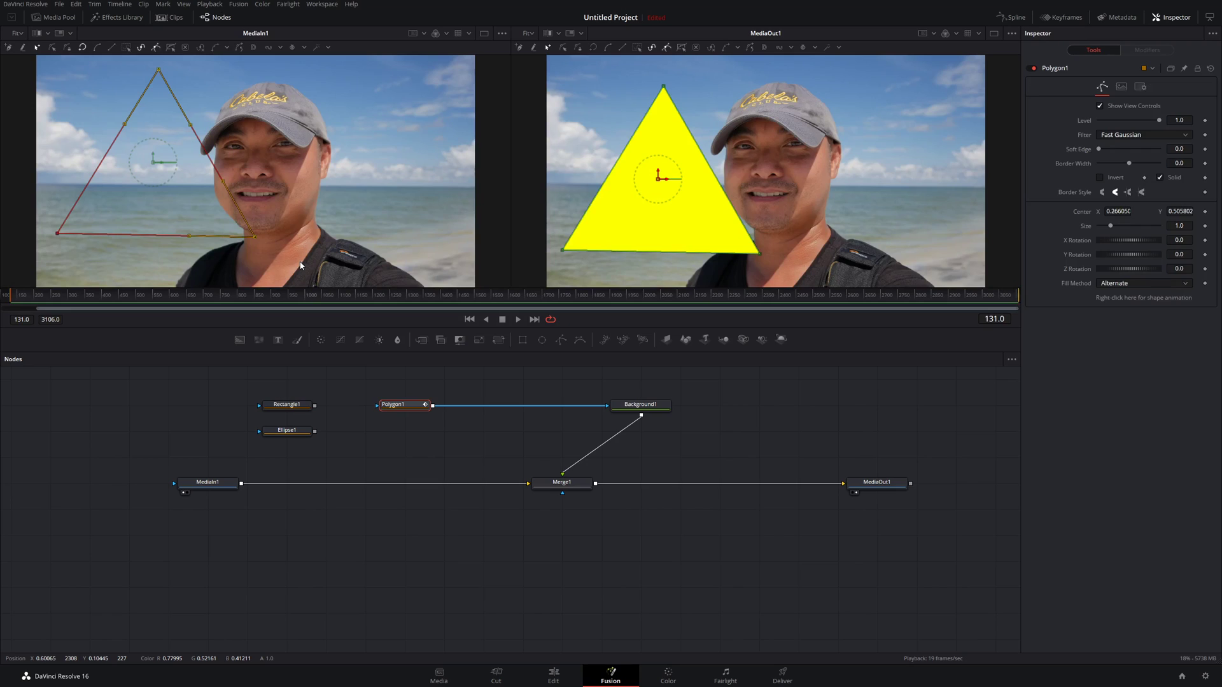
Step: Delete Polygon1's triangle points and draw a closed shape with curved edges around the man's head
key(Delete)
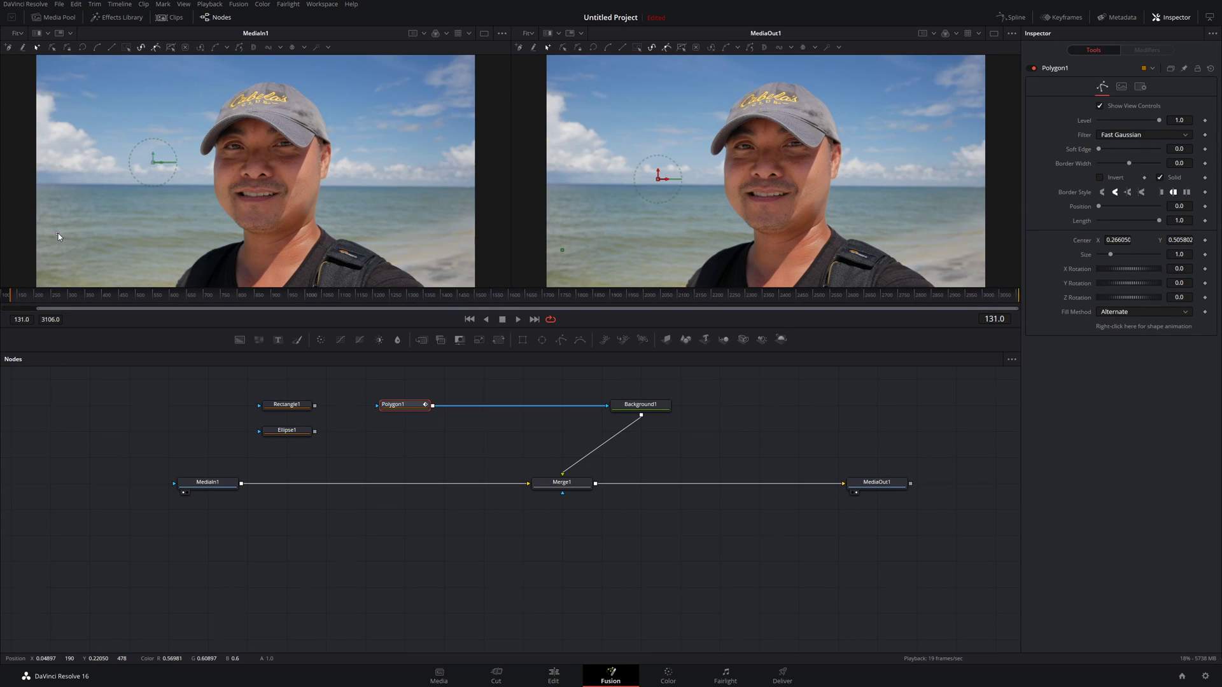
key(shift+c)
drag(156, 89, 201, 89)
click(389, 187)
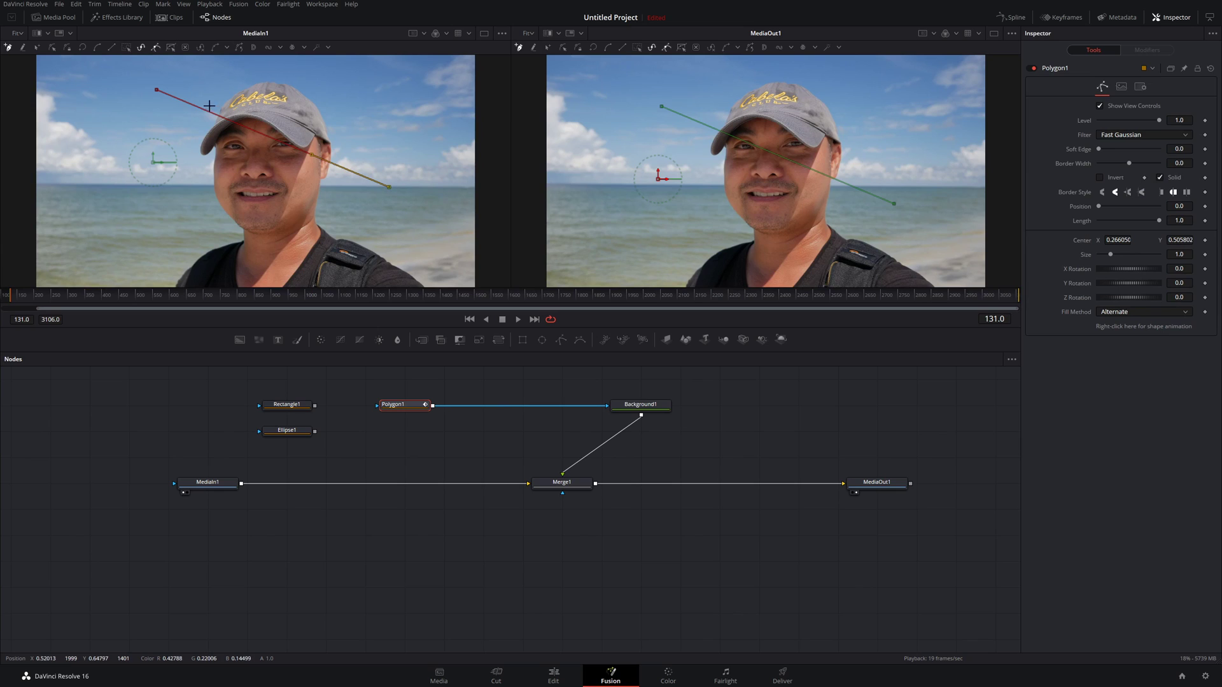
drag(156, 90, 2, 210)
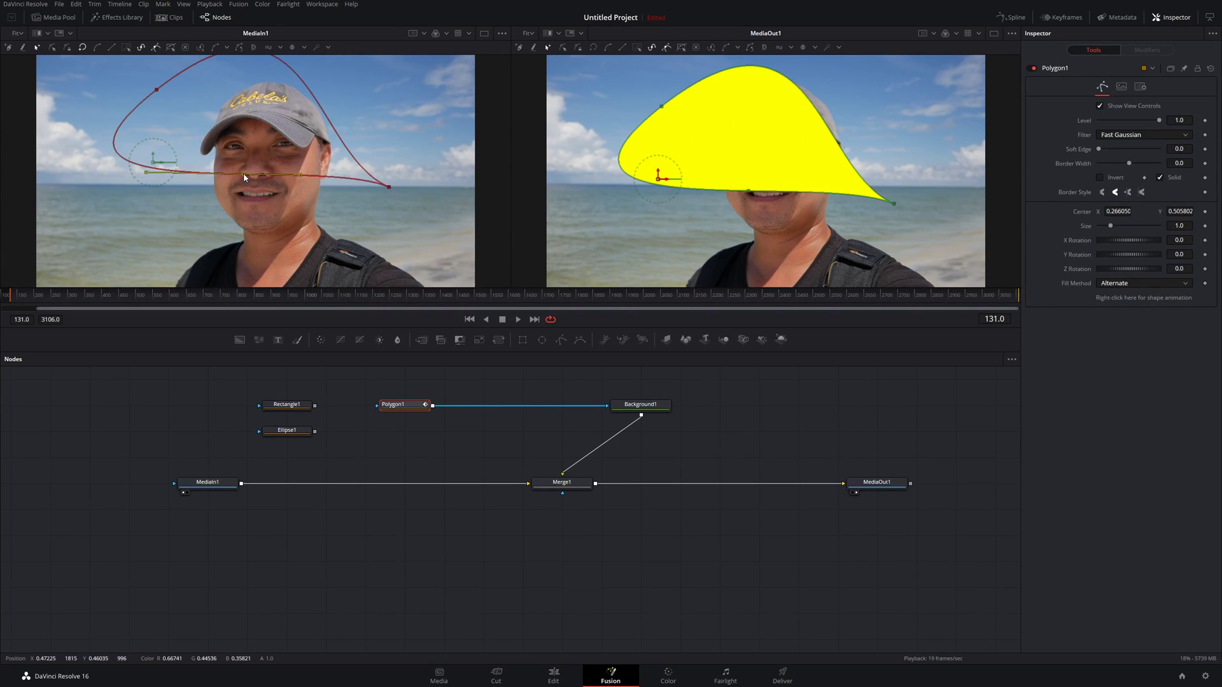
Step: Reshape Polygon1 by pulling its lower edge down to the man's chest and bulging its right side outward with the curve handles
drag(244, 176, 281, 254)
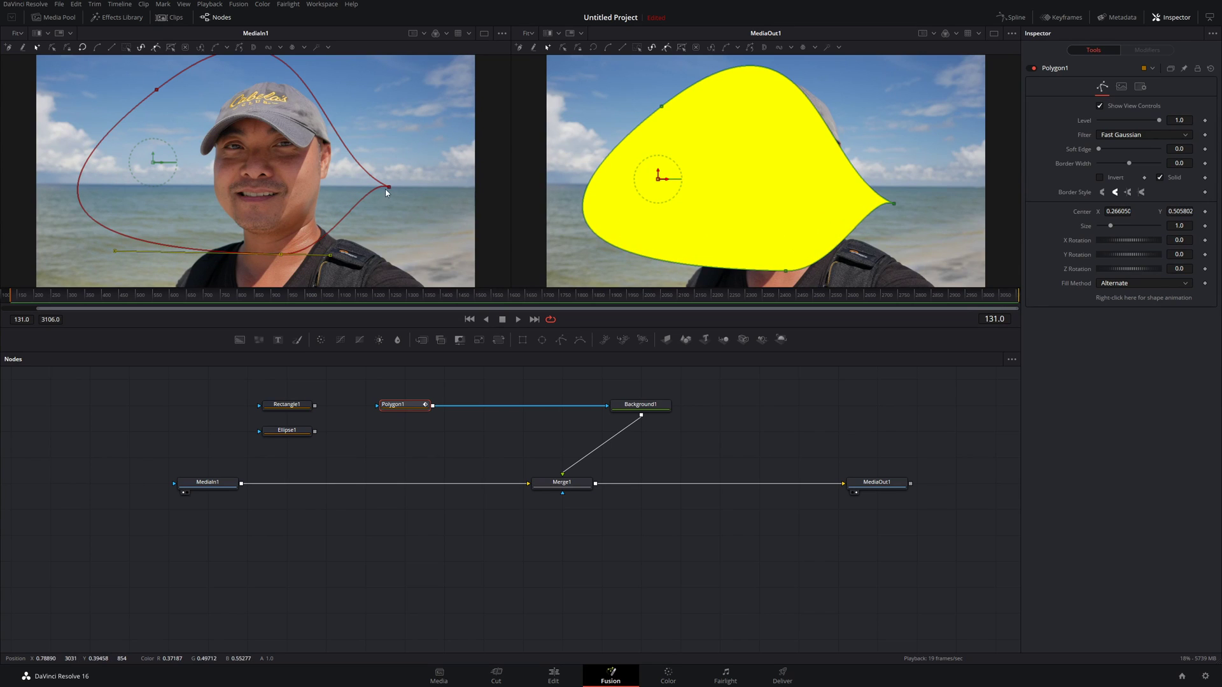
drag(389, 188, 231, 118)
drag(219, 163, 408, 220)
drag(316, 185, 396, 254)
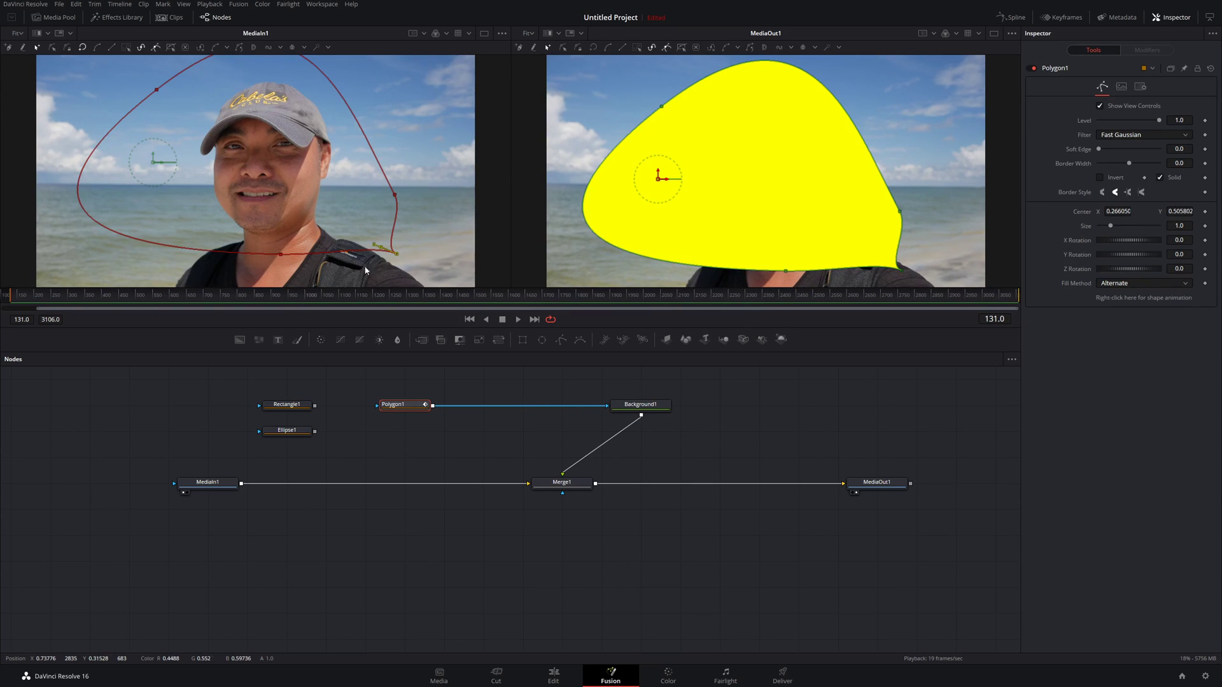
Step: Replace Polygon1 with Rectangle1 as Background1's mask, parking Polygon1 above Rectangle1 and placing Background1 above Merge1
click(465, 408)
drag(418, 407, 237, 380)
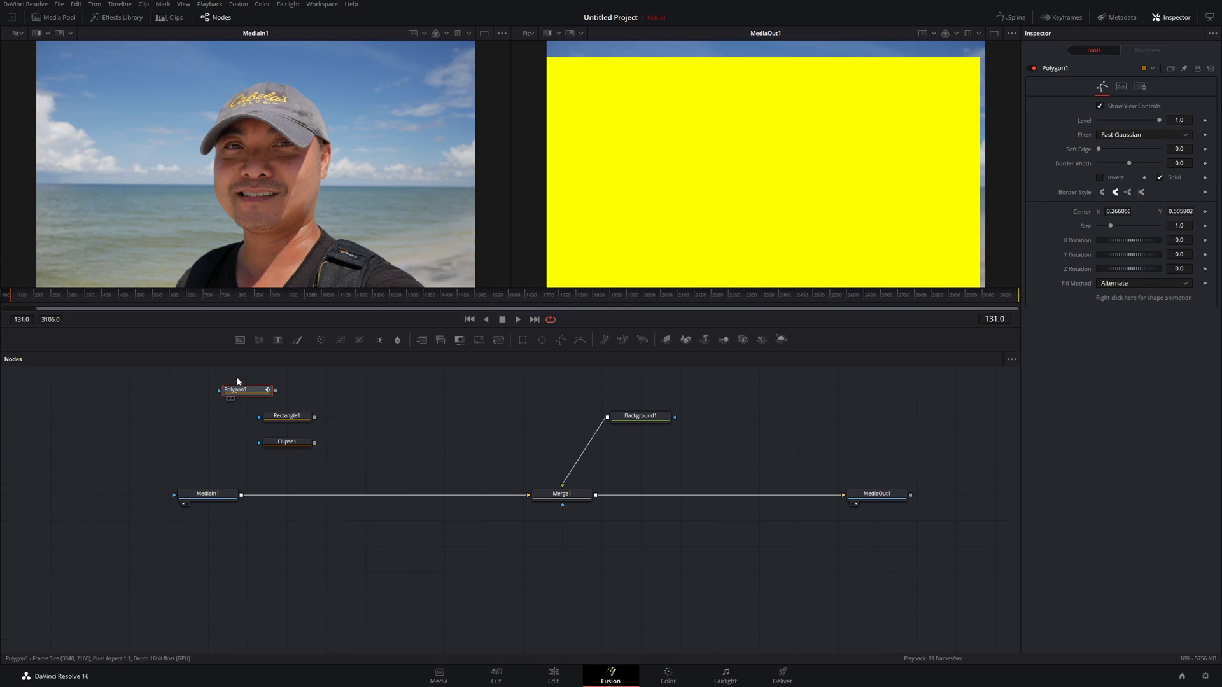
click(296, 417)
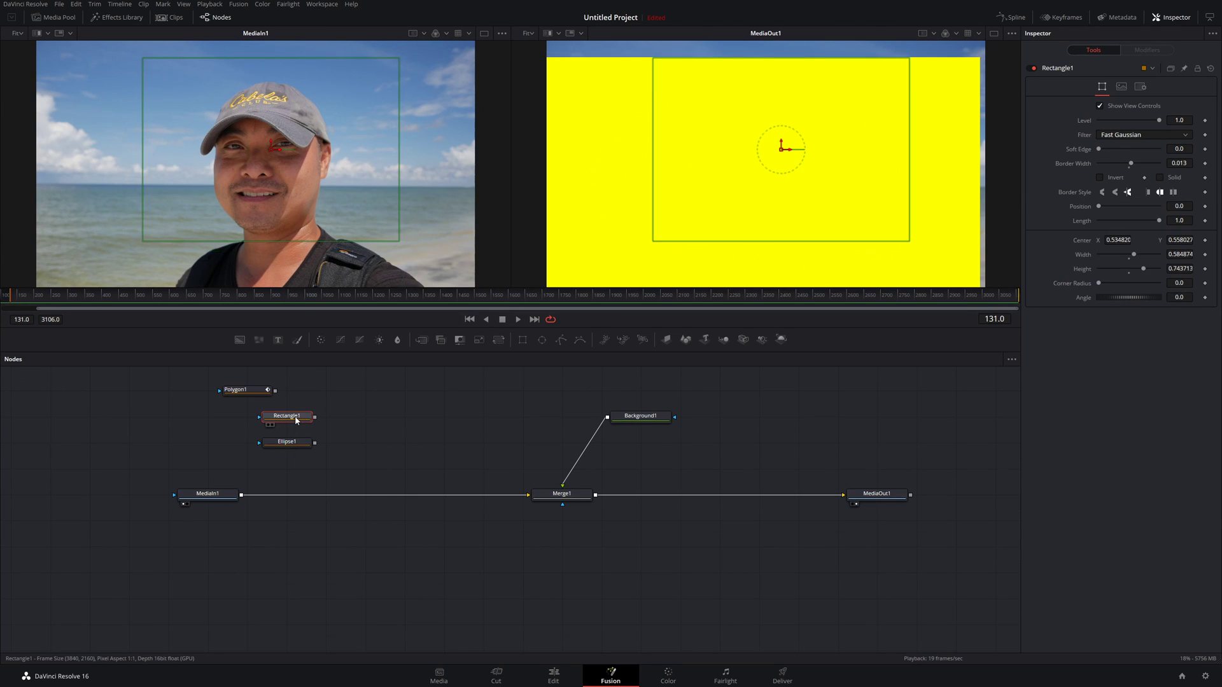
drag(364, 423, 536, 417)
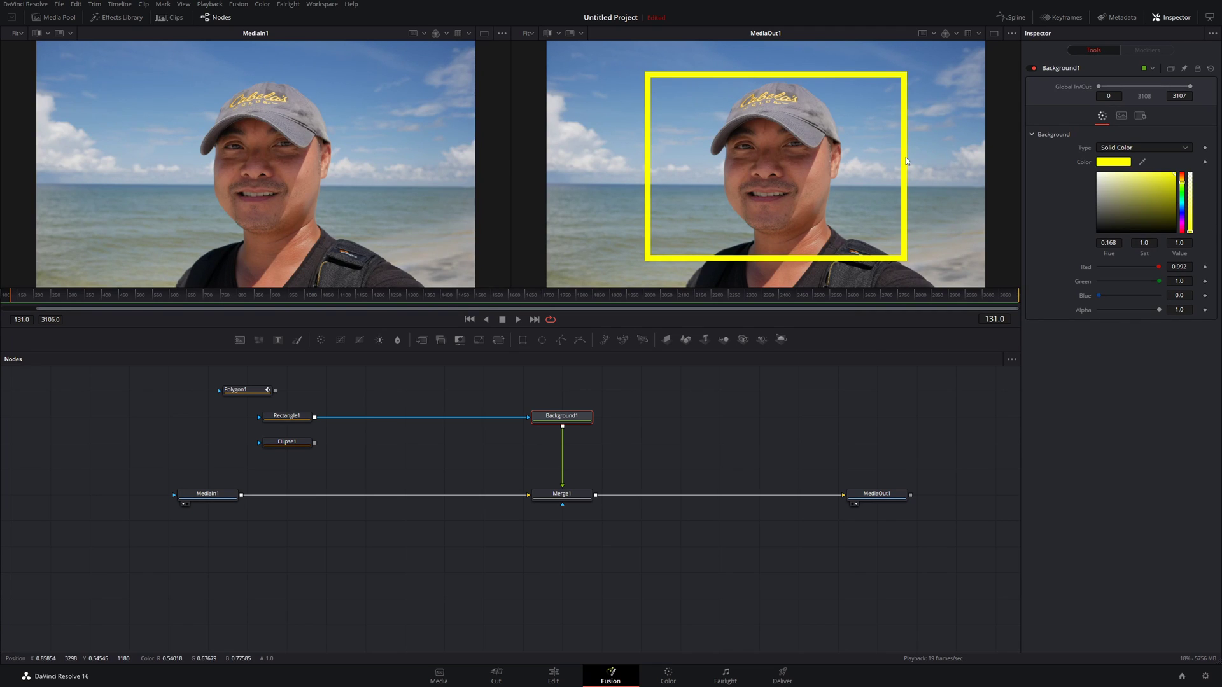
Step: Make Rectangle1 solid, resize it to about 0.317 wide and 0.624 high, and centre it at about X 0.209, Y 0.653
click(294, 420)
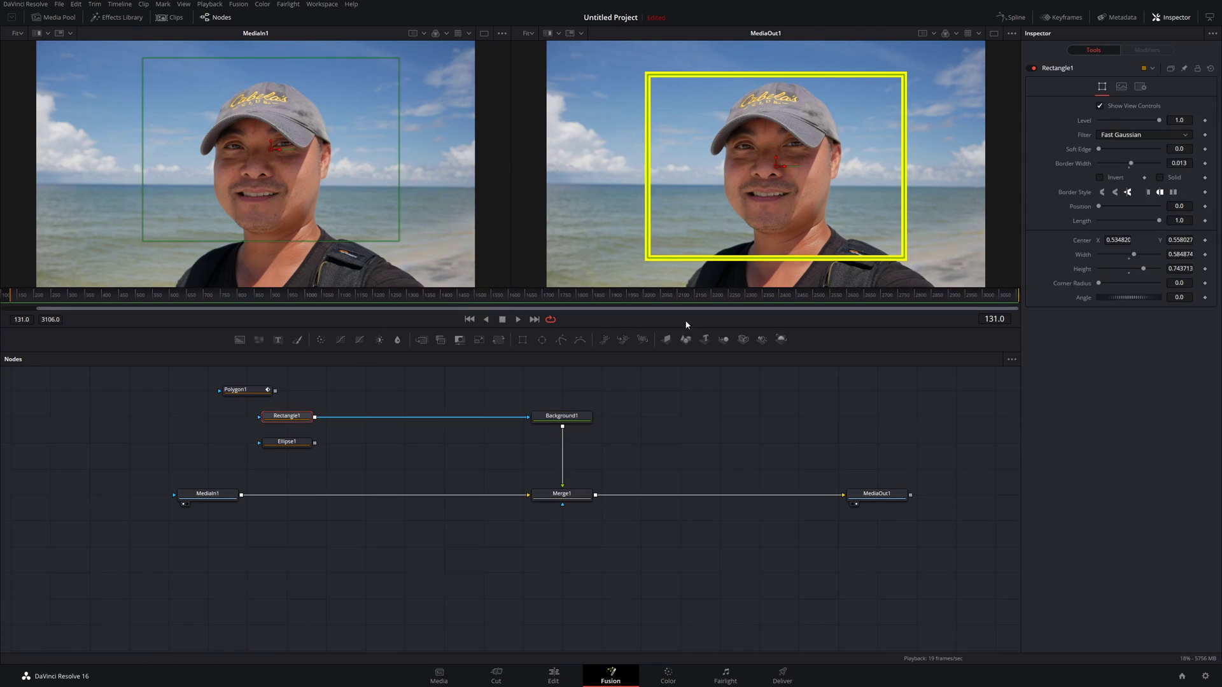
click(1160, 178)
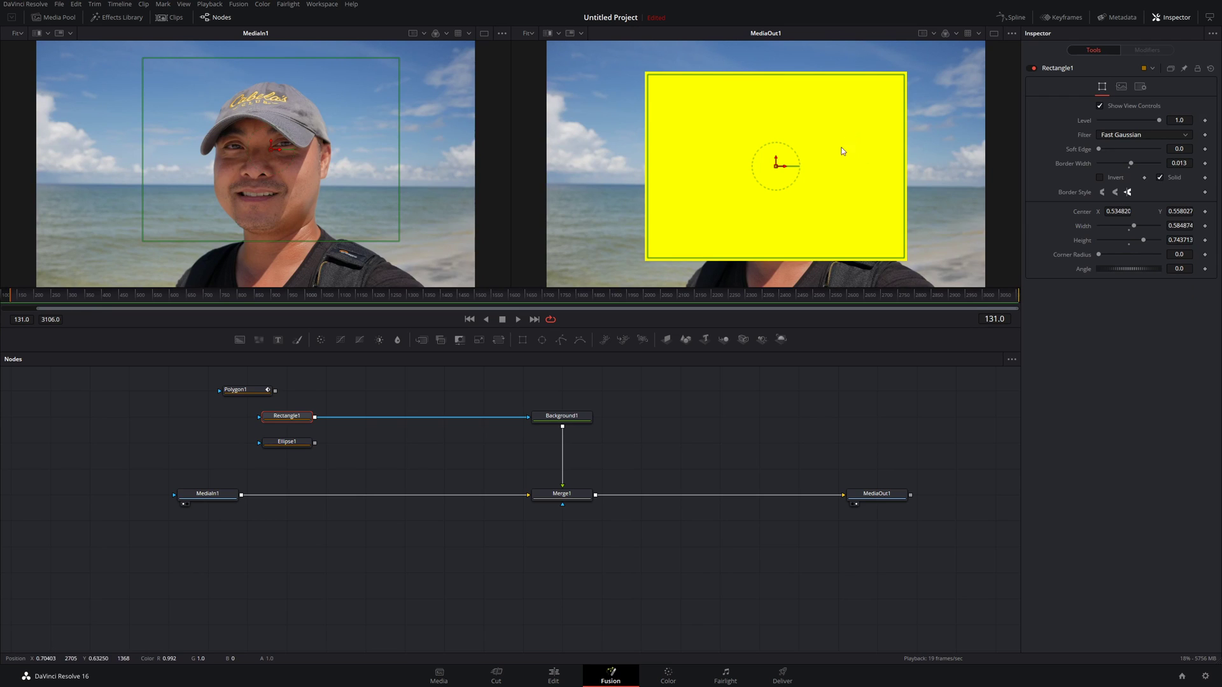
drag(907, 78, 819, 96)
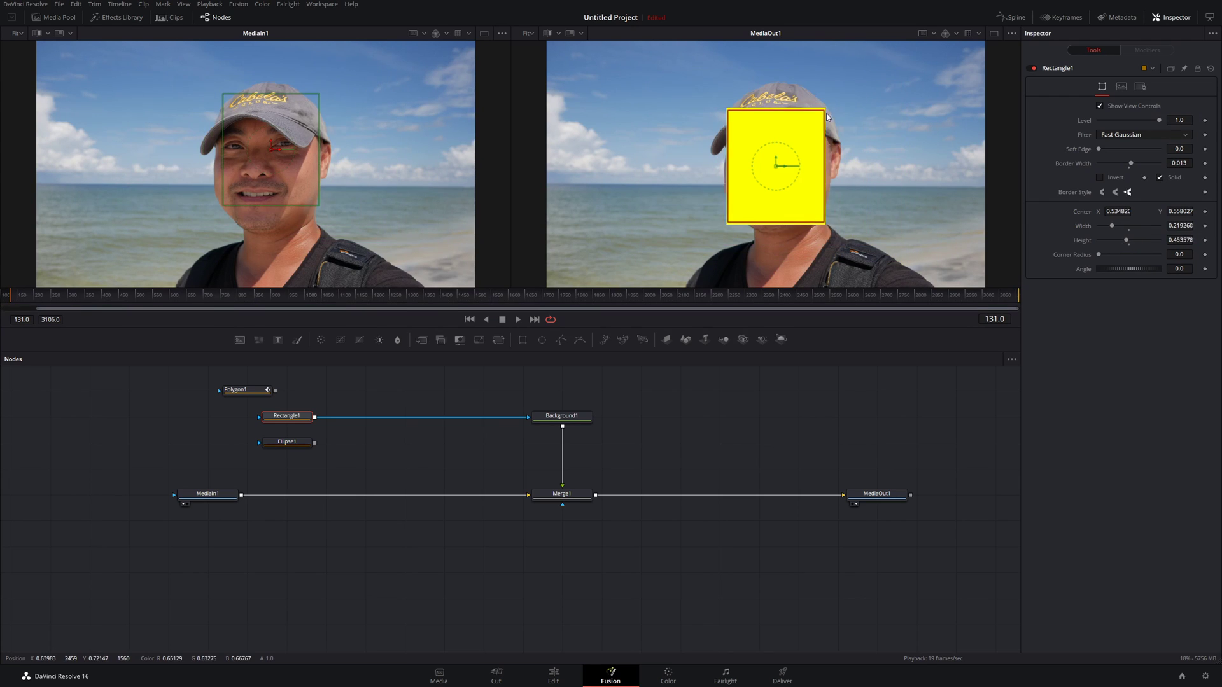
drag(754, 167, 616, 117)
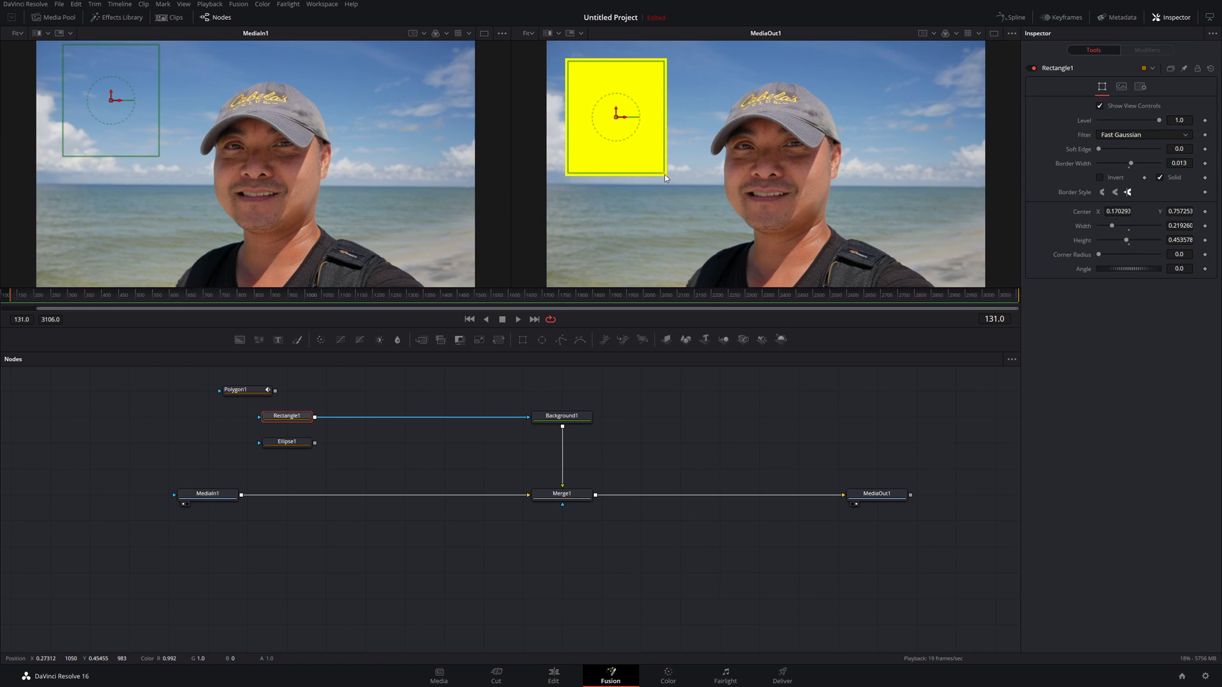
drag(664, 176, 687, 196)
drag(624, 132, 642, 156)
Step: Play the clip with the solid rectangle from near its start on the Edit page
click(553, 676)
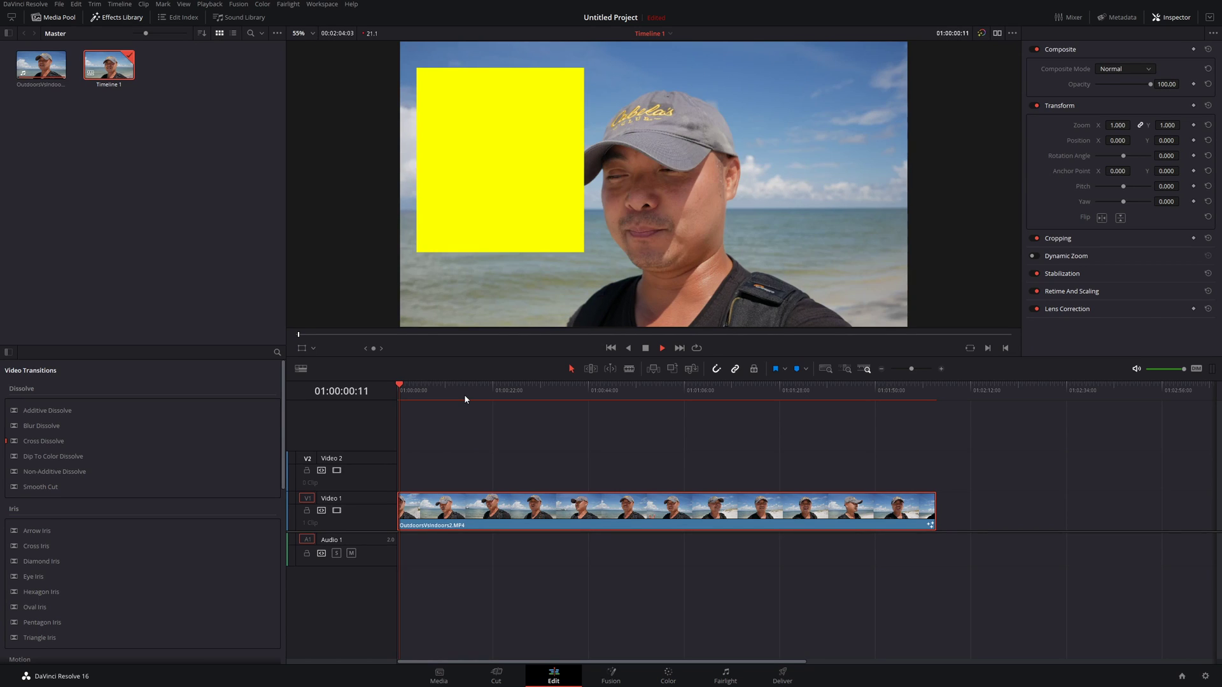
key(space)
click(404, 398)
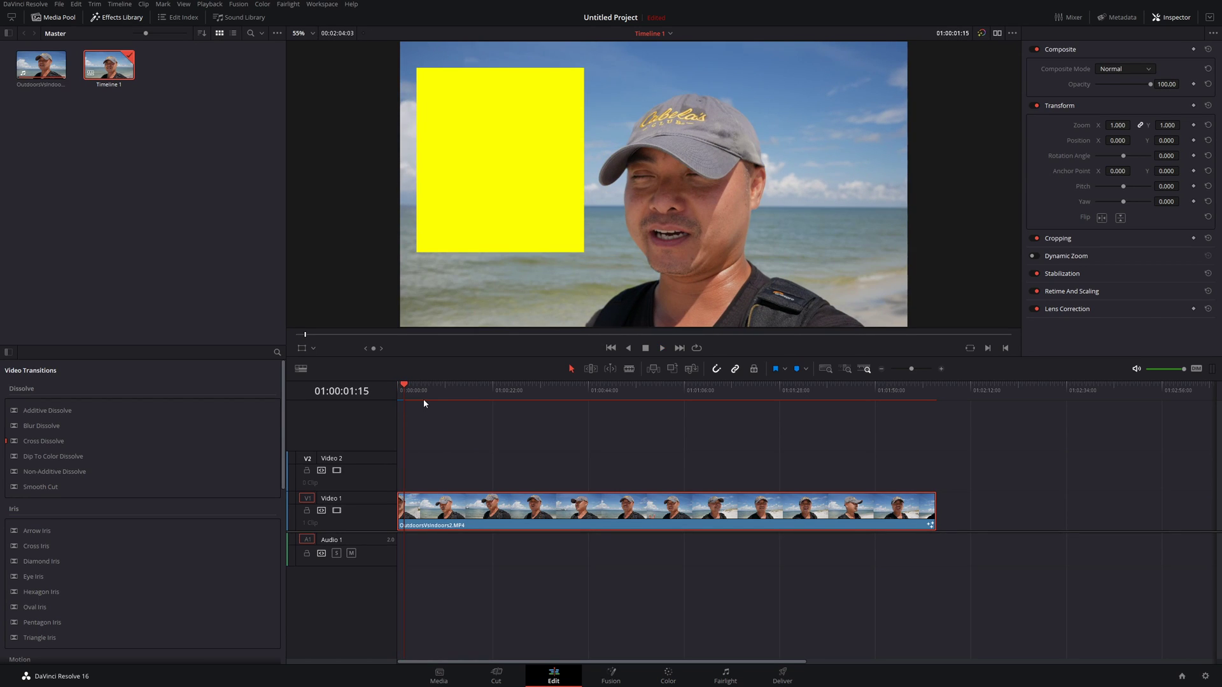
key(space)
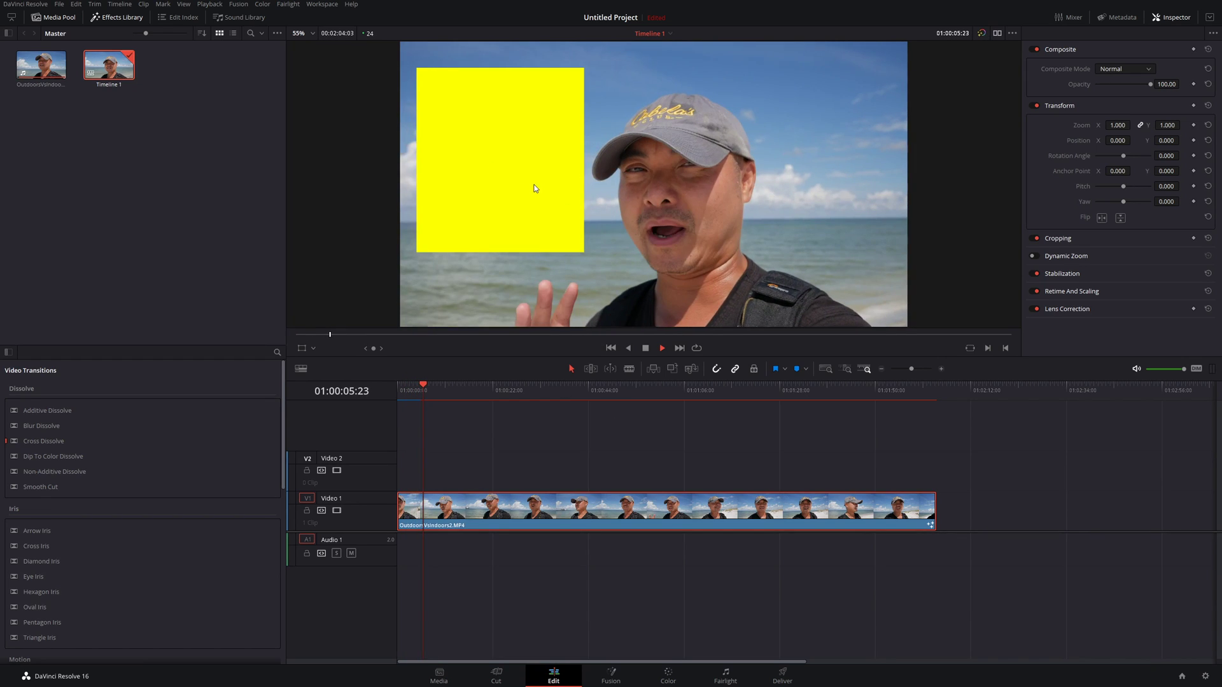
key(space)
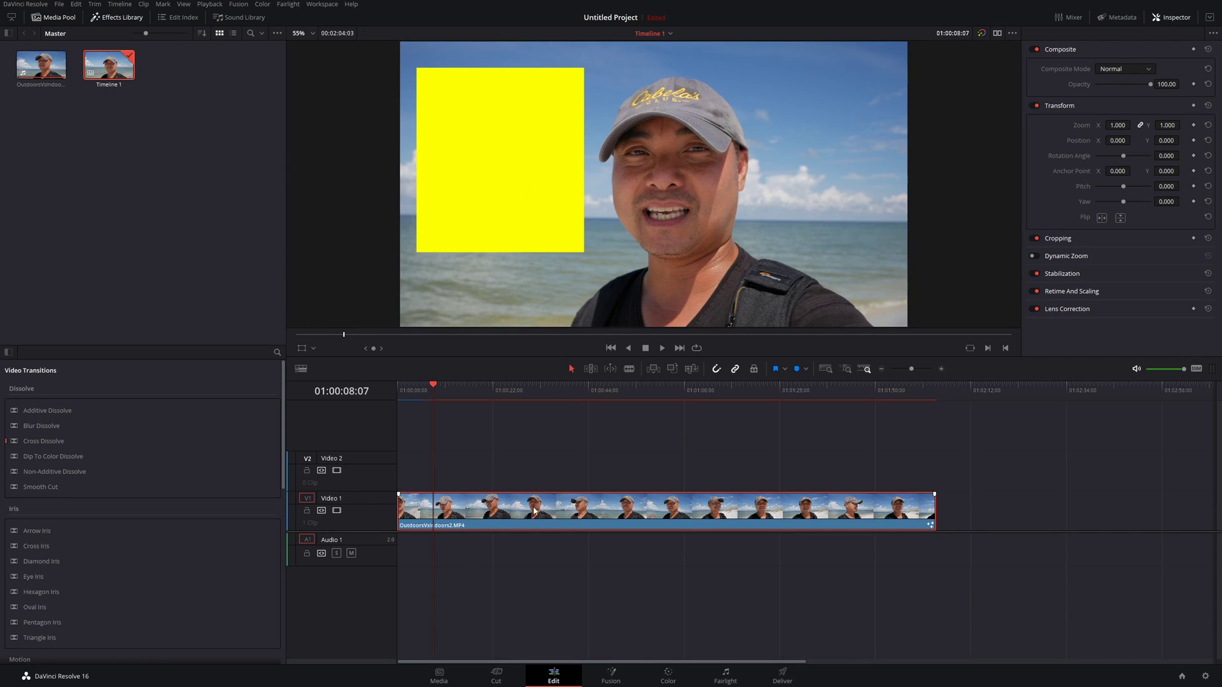
Step: In Fusion, keyframe Rectangle1's Width and Height at frame 135 and shrink it to about 0.124 wide and 0.121 high
click(611, 676)
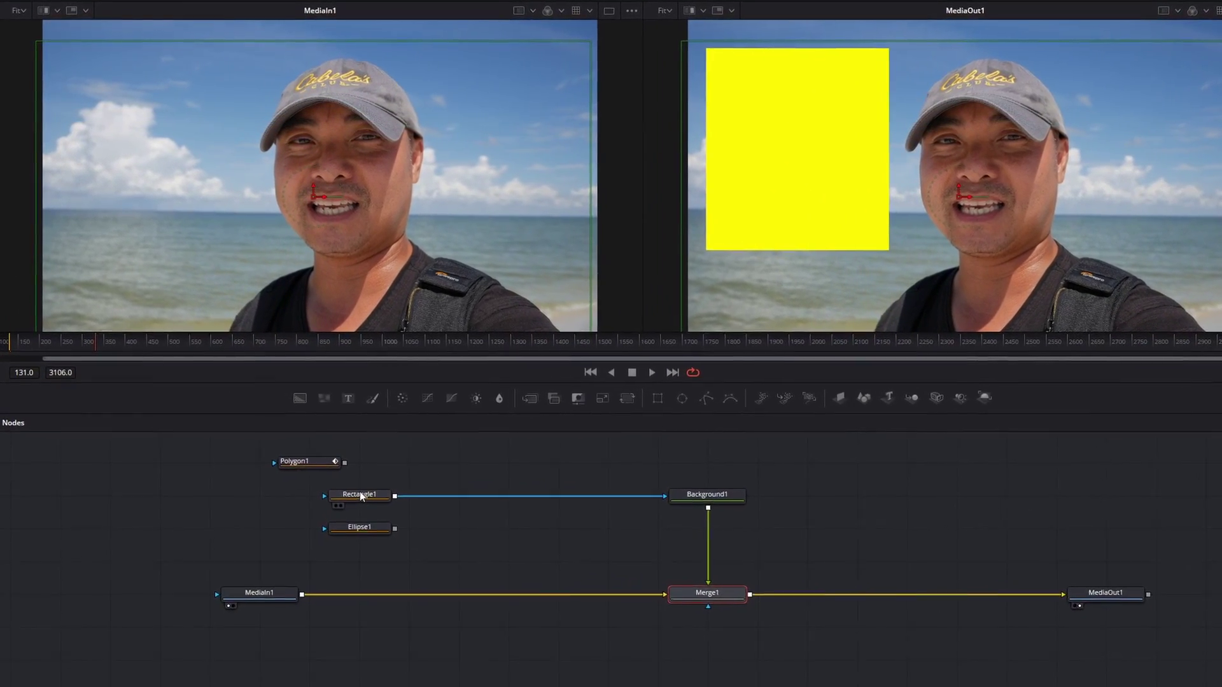
click(360, 496)
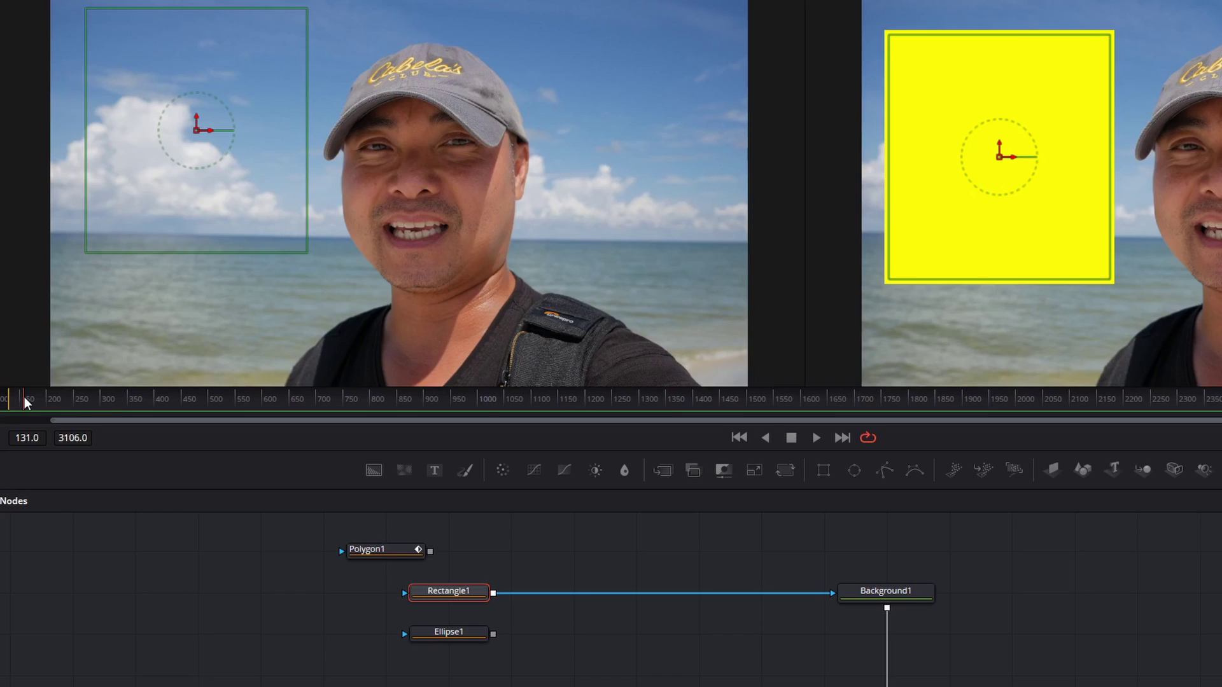
drag(24, 397, 4, 398)
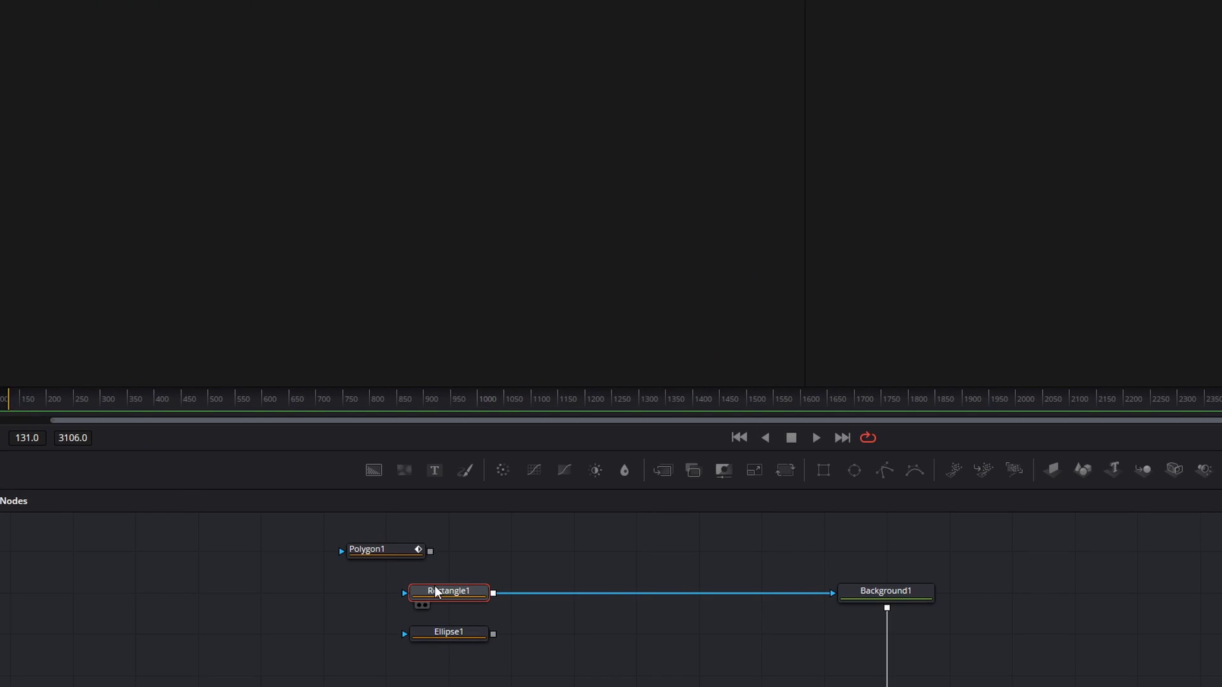
click(11, 401)
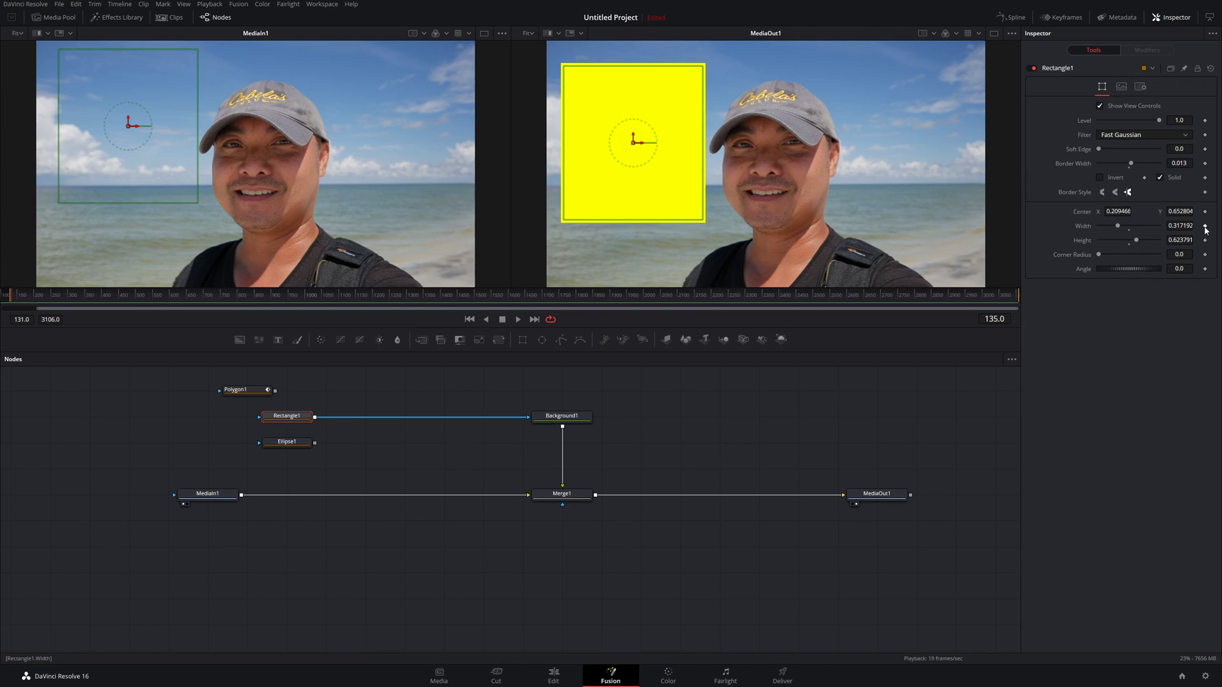
click(1204, 226)
click(1205, 240)
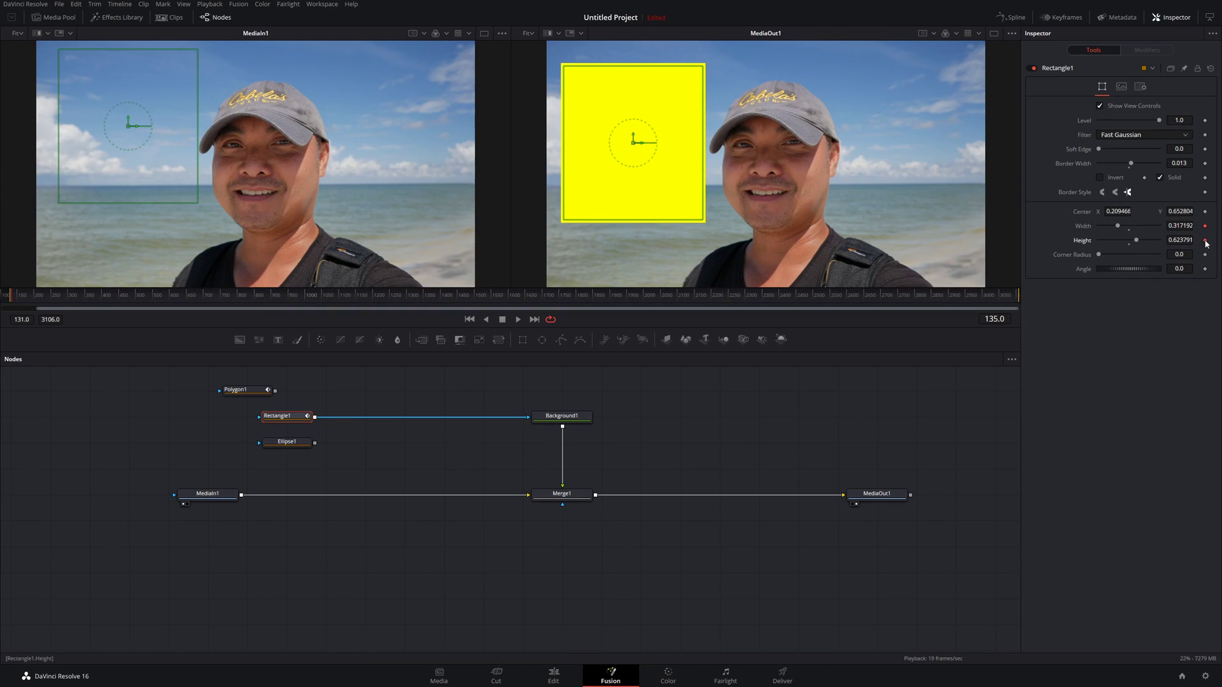
drag(197, 50, 90, 155)
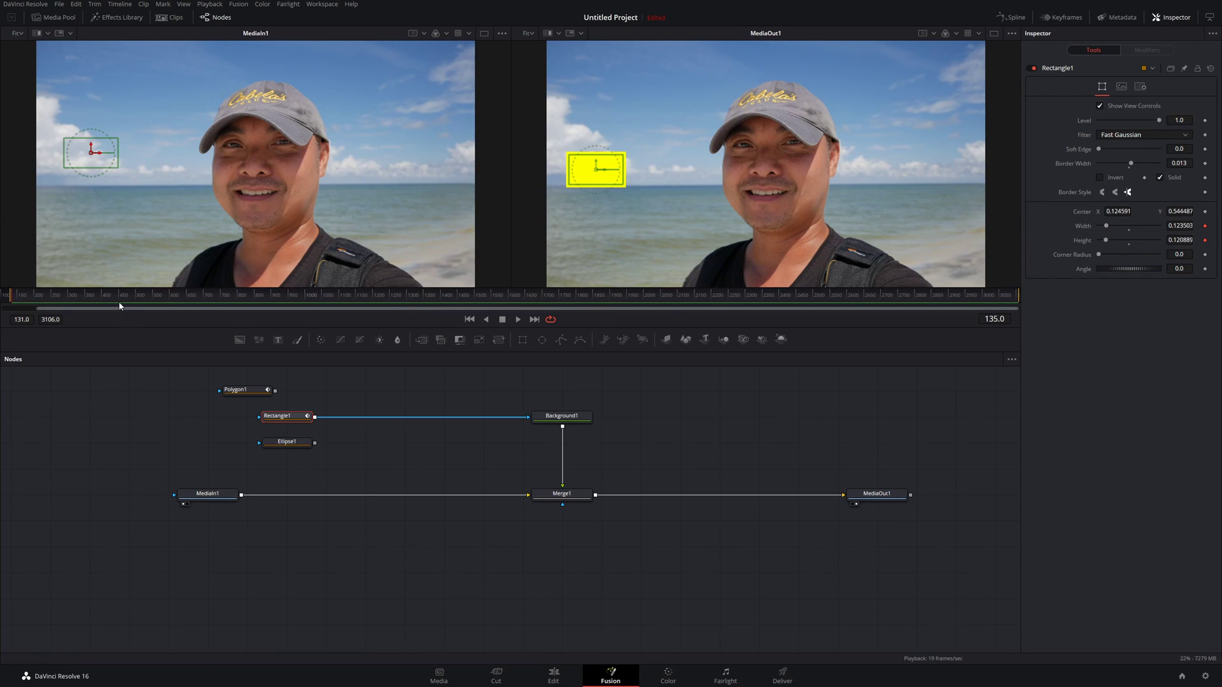
Step: At frame 350, enlarge Rectangle1 to about 0.339 by 0.620 and centre it at about X 0.205, Y 0.639
click(89, 296)
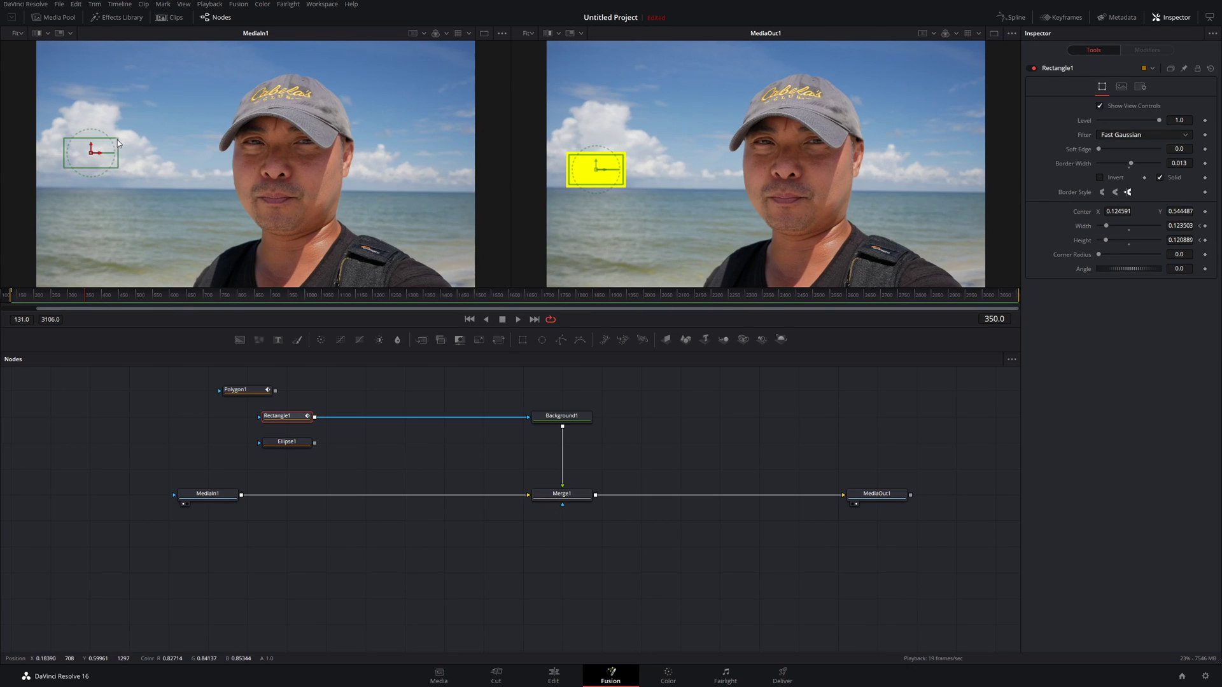
drag(117, 140, 152, 93)
drag(100, 153, 126, 129)
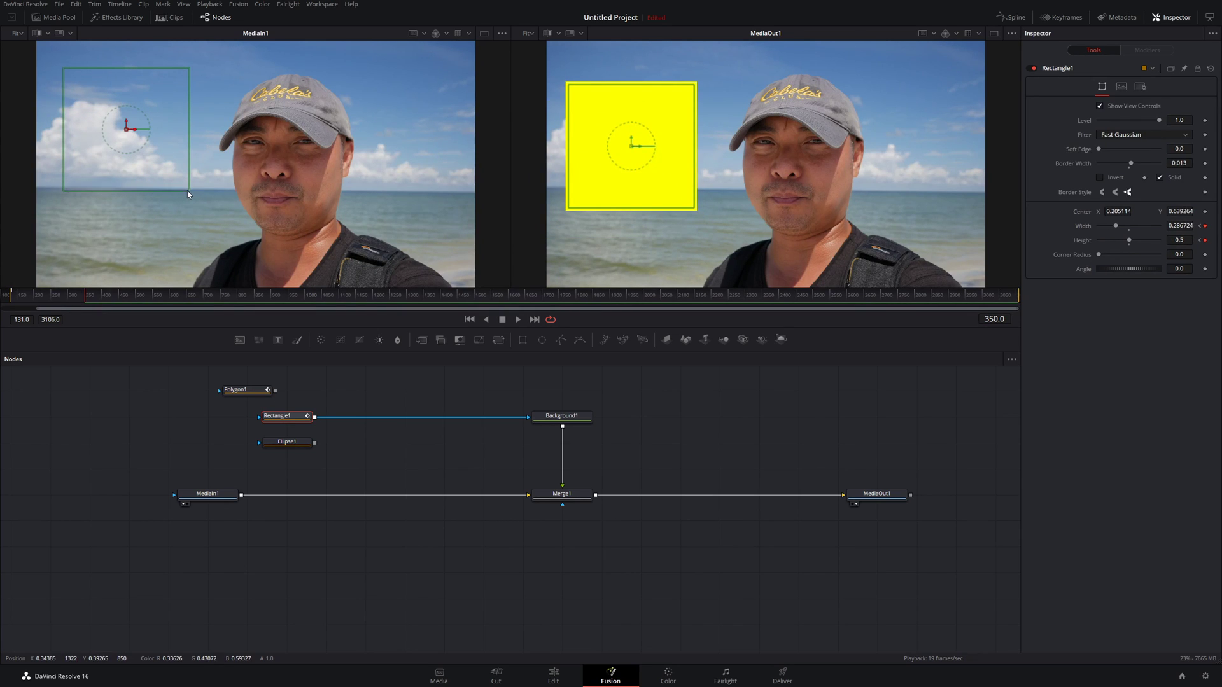
drag(188, 192, 200, 206)
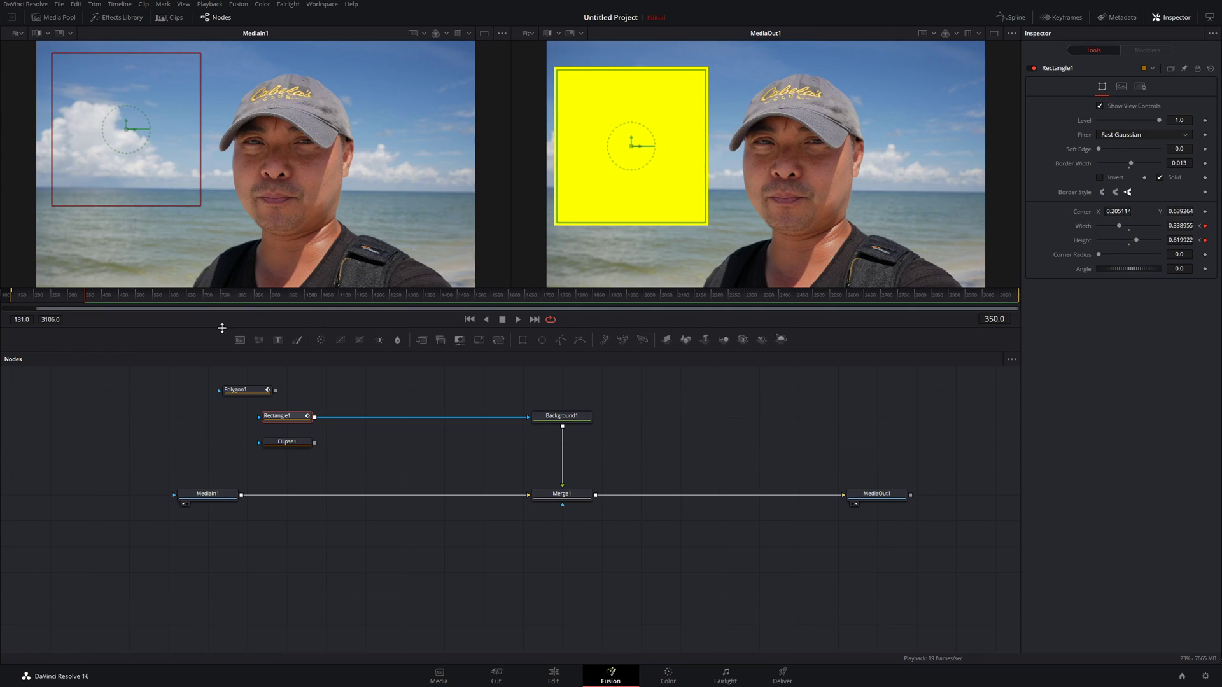
Step: Play the rectangle's size animation in Fusion from the start of the clip
drag(21, 294, 11, 292)
click(519, 320)
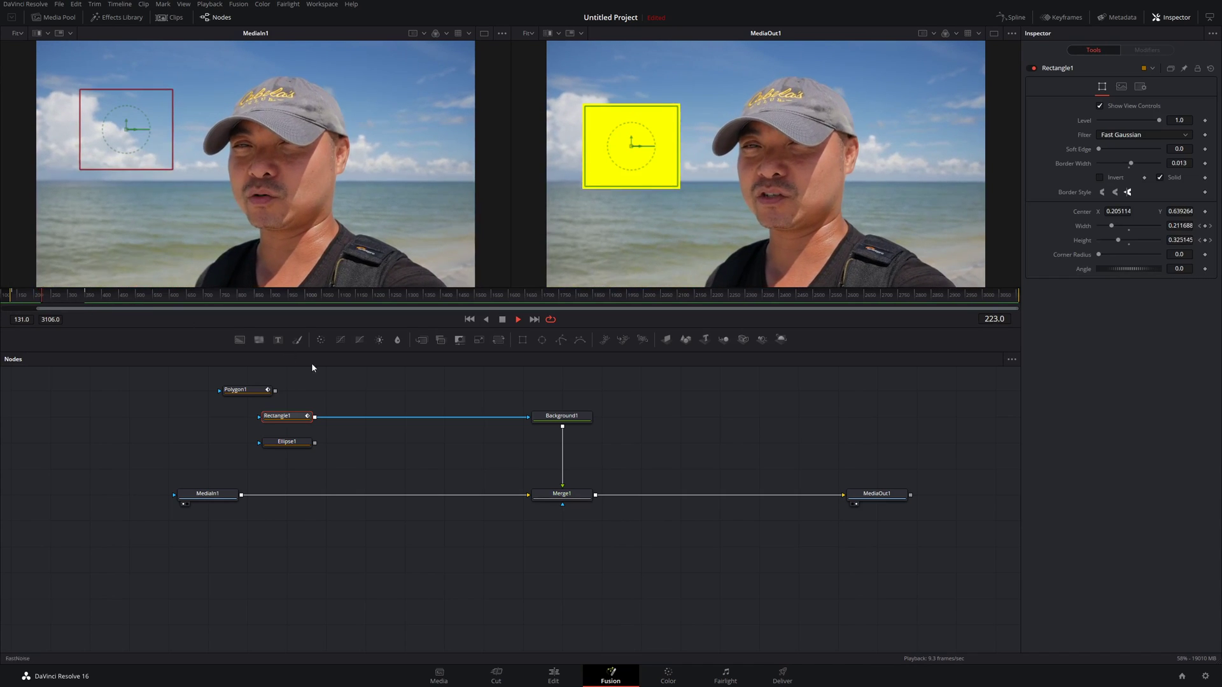
key(space)
Step: Review the growing rectangle on the Edit page by playing the timeline from its beginning
click(556, 679)
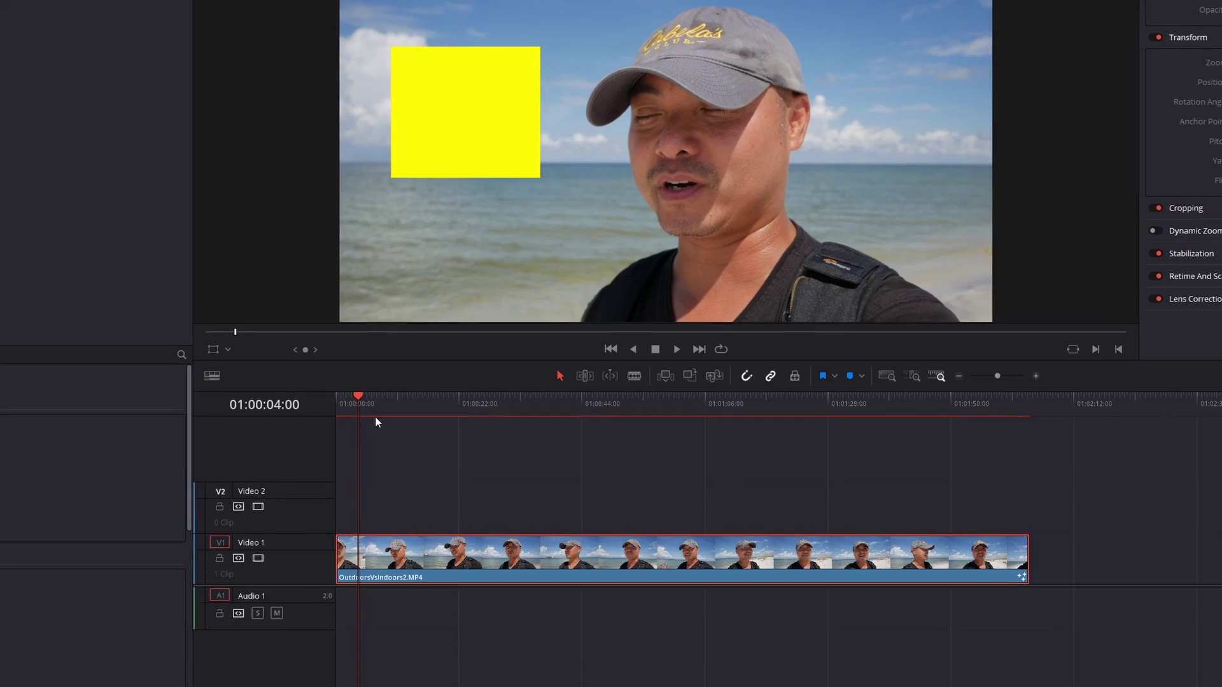
drag(357, 404, 297, 398)
key(space)
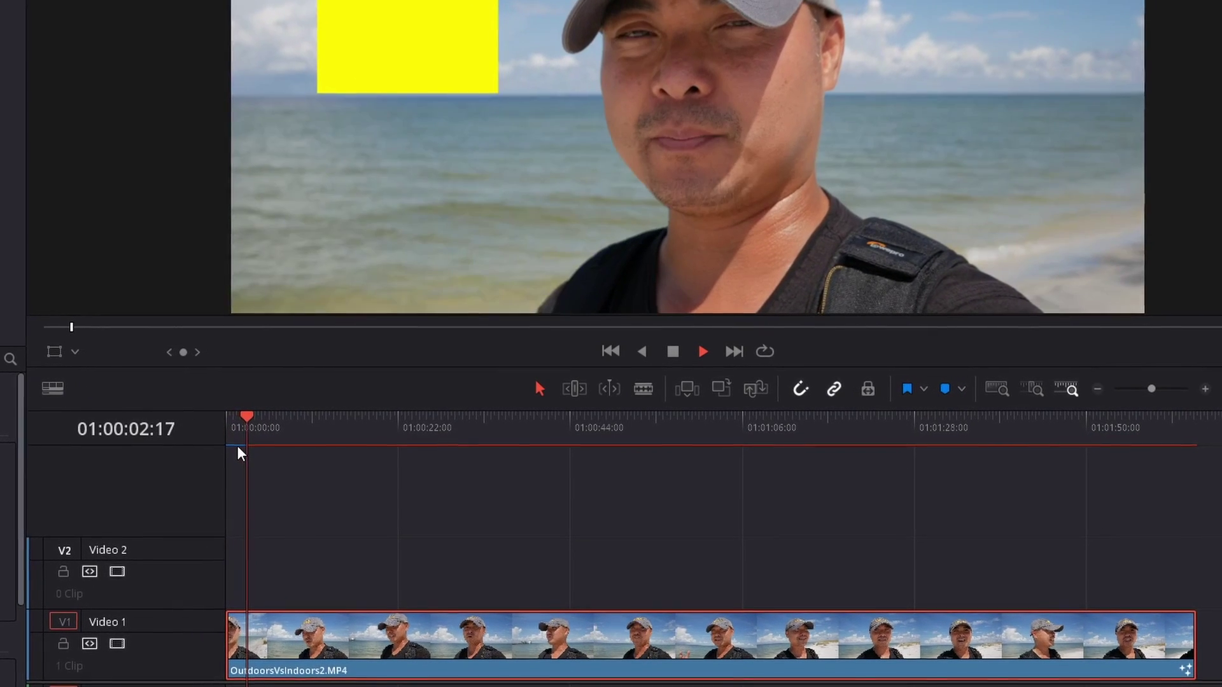
key(Home)
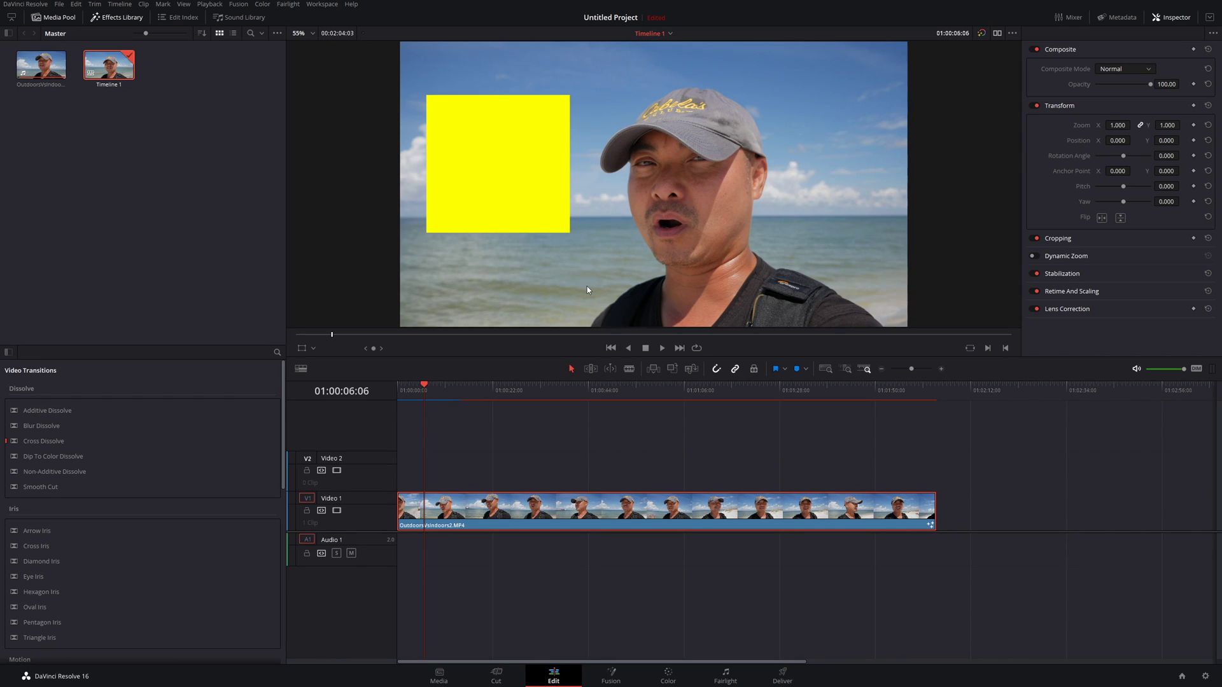
Step: Open the timeline clip in Fusion, reset its composition, and play the clip on the Edit page
right_click(510, 509)
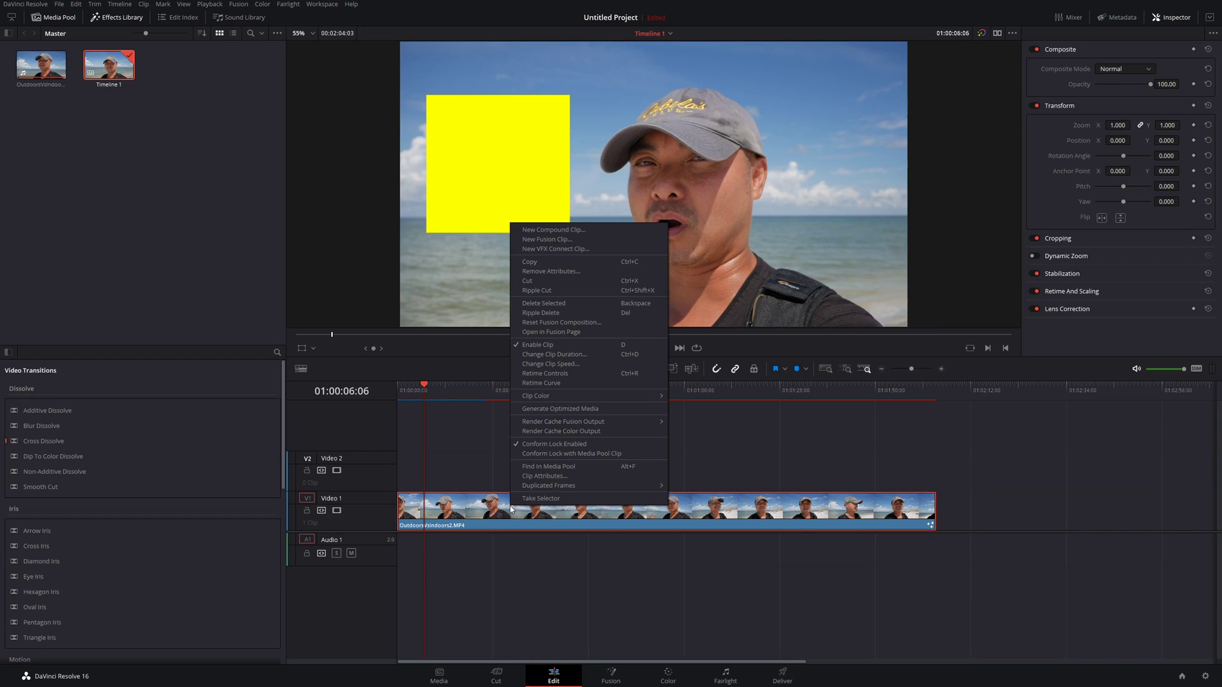
click(560, 332)
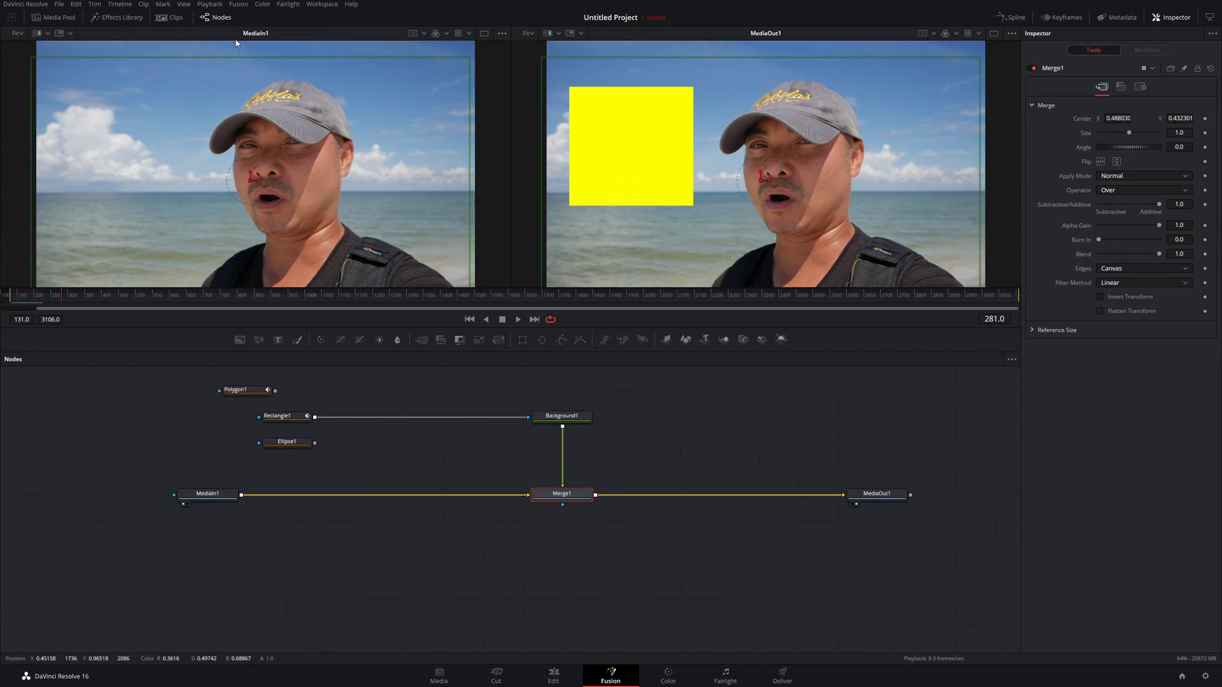
click(238, 5)
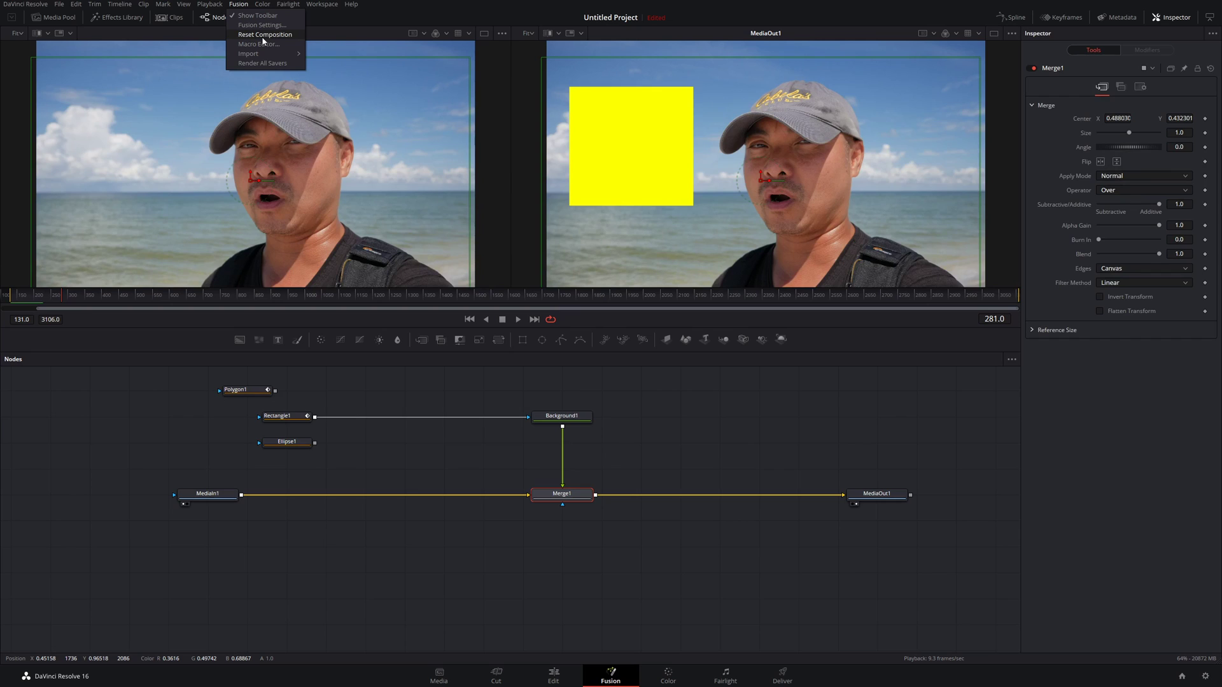
click(284, 68)
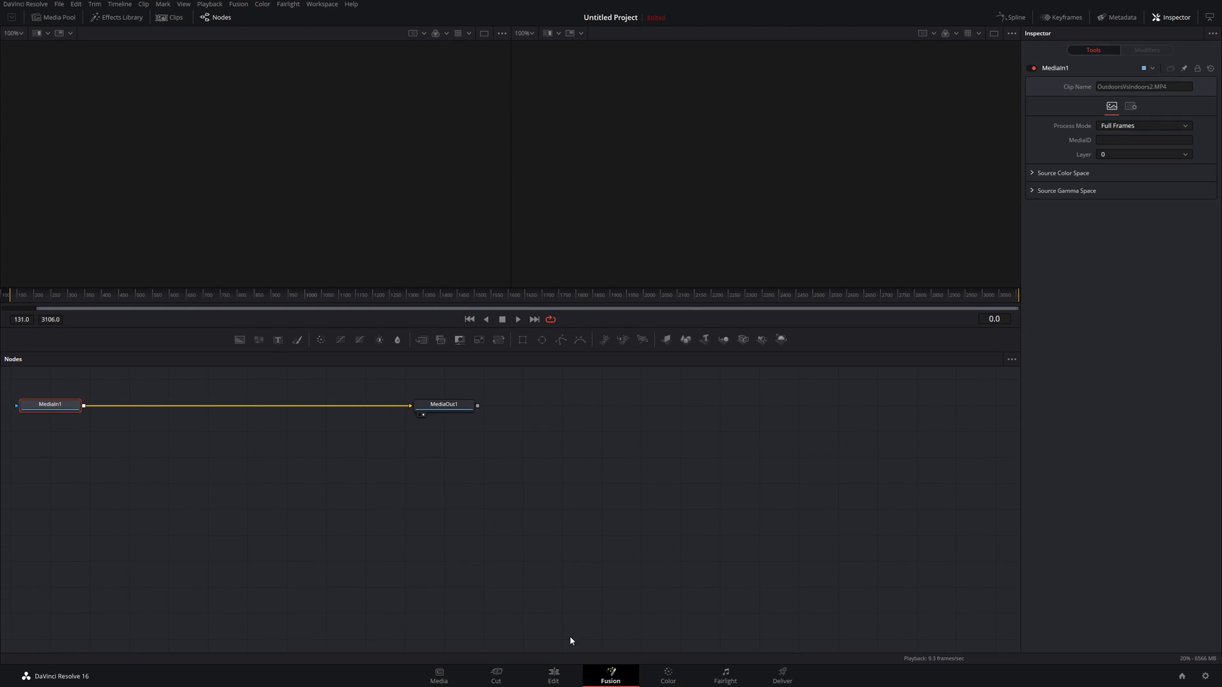
click(553, 677)
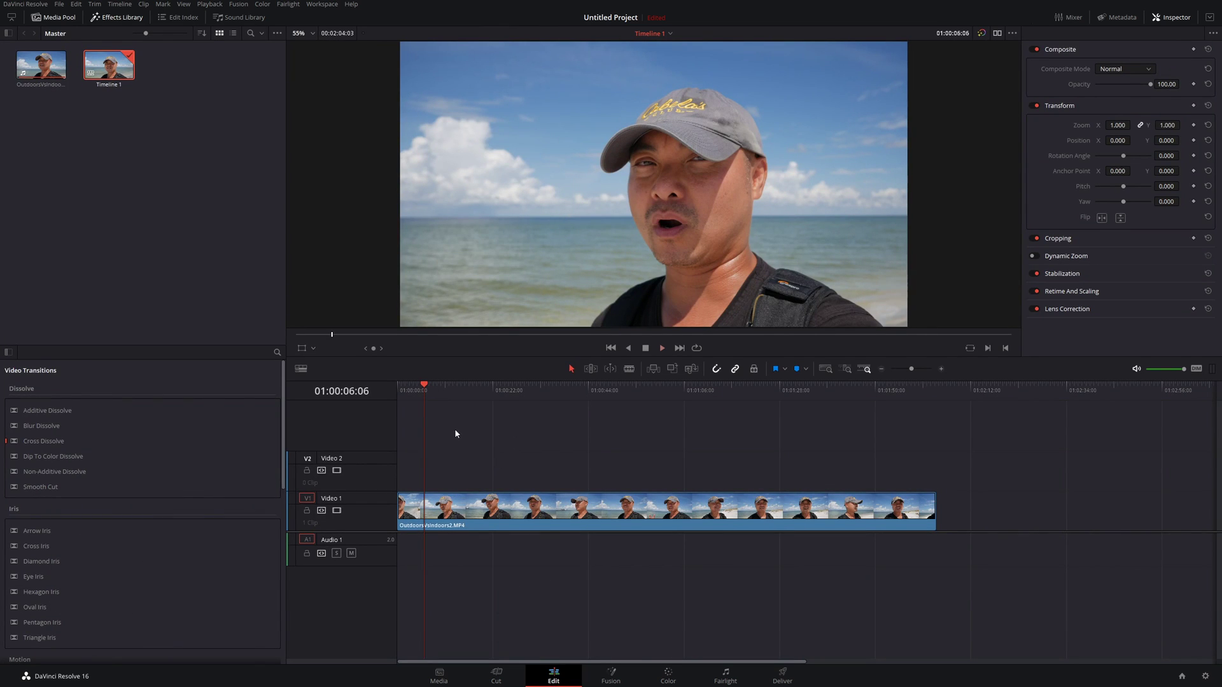
key(space)
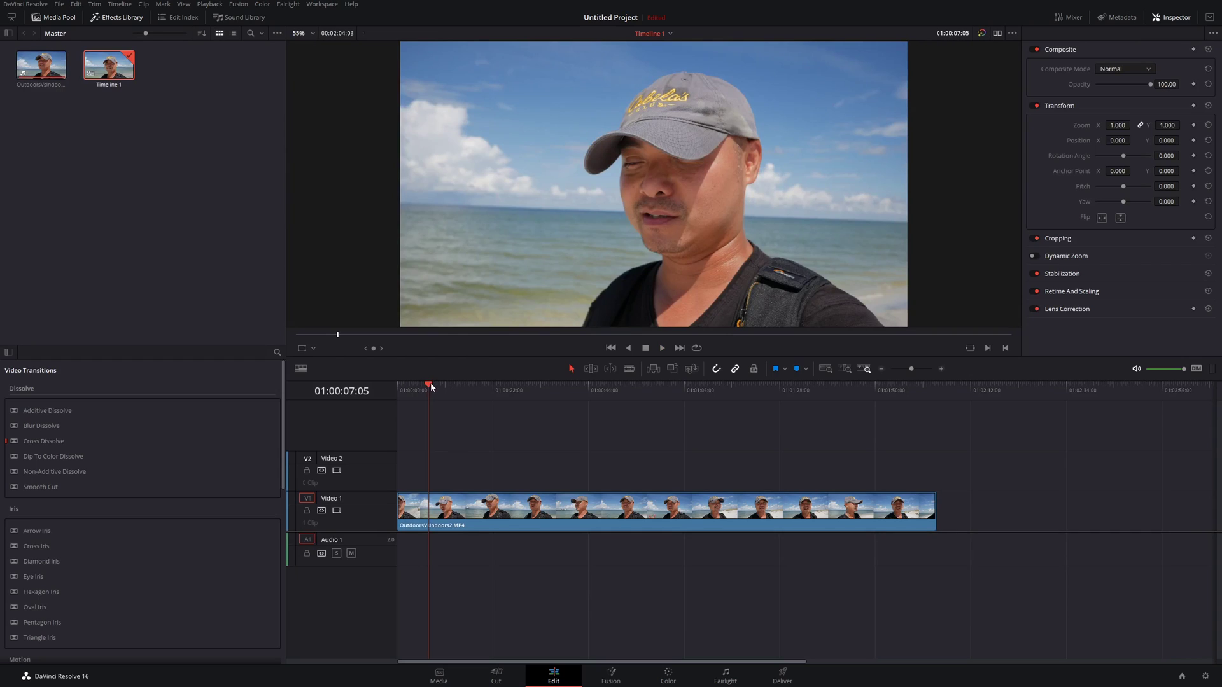
Step: Add an Adjustment Clip effect to the Video 2 track at the very start of the timeline
drag(430, 384, 400, 388)
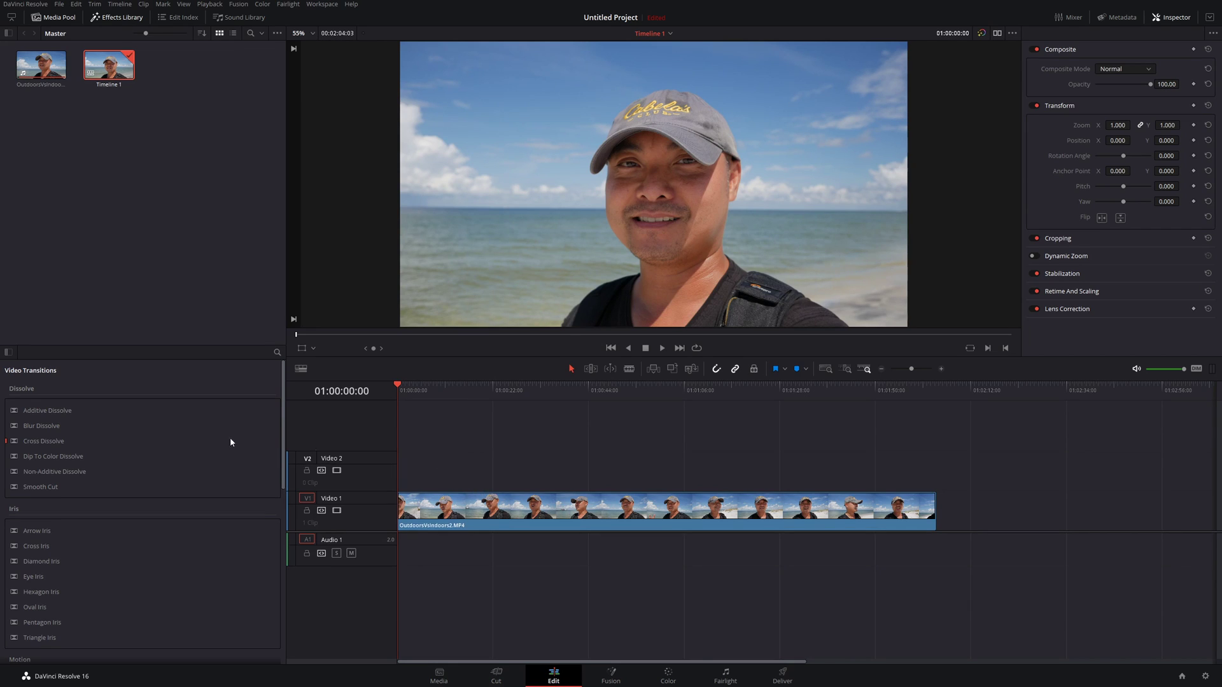
click(8, 353)
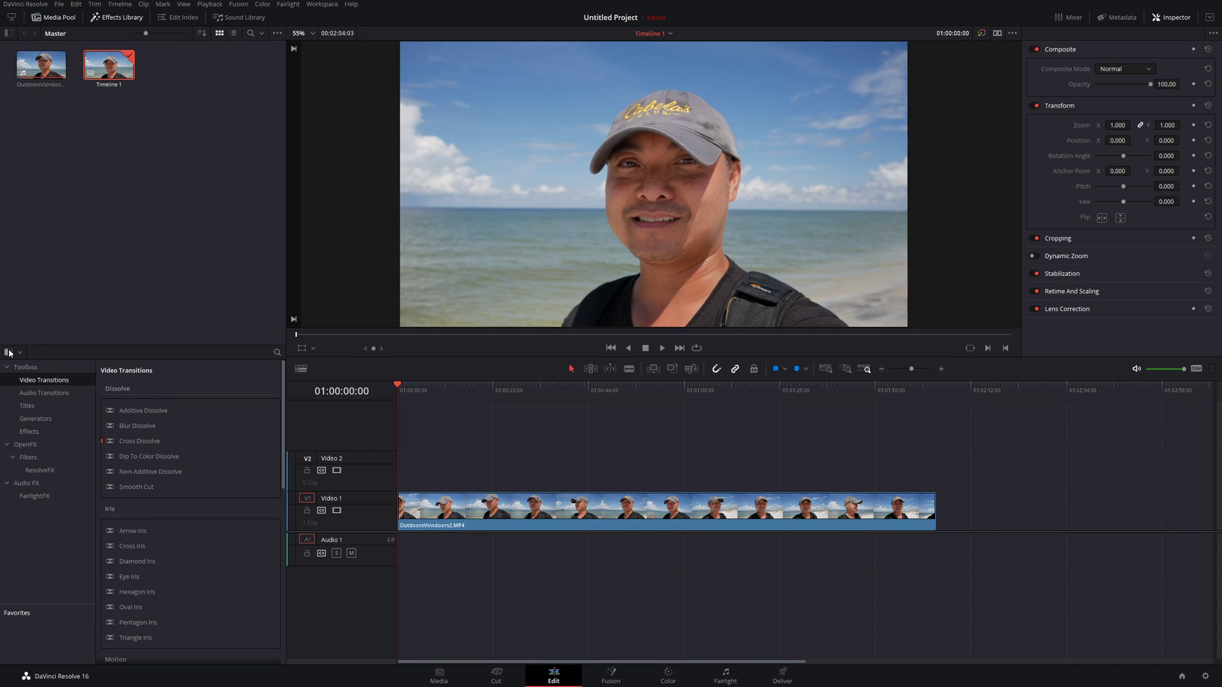
click(31, 432)
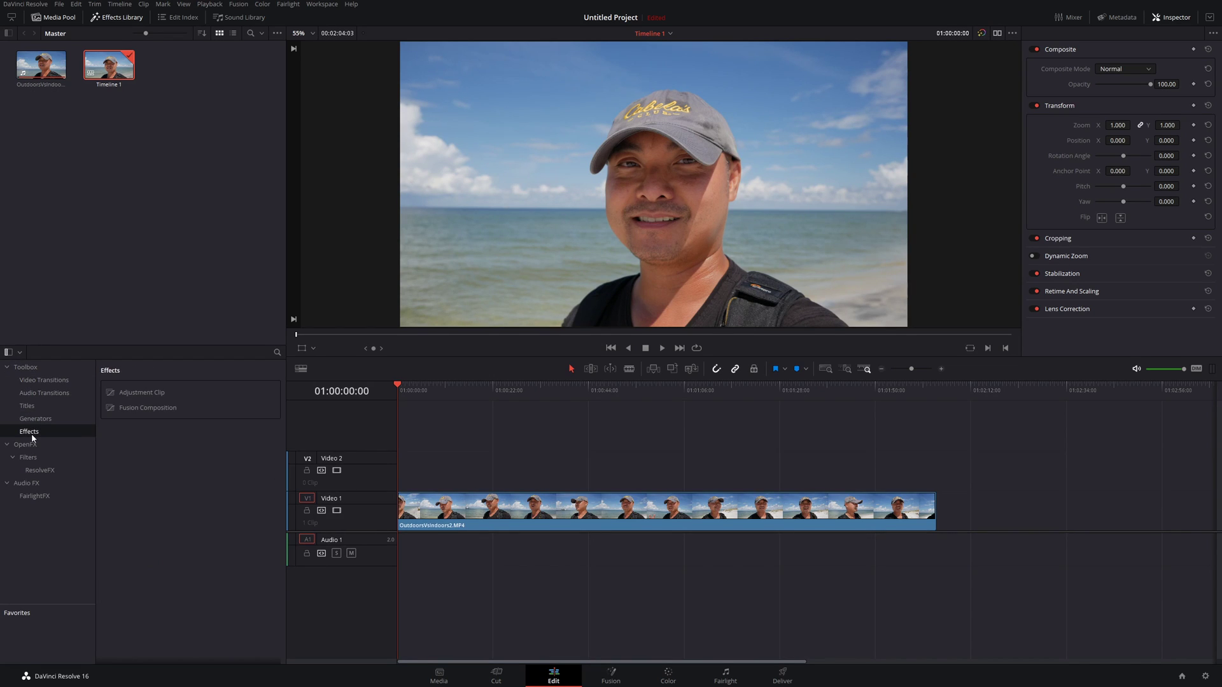
click(146, 394)
drag(318, 405, 408, 474)
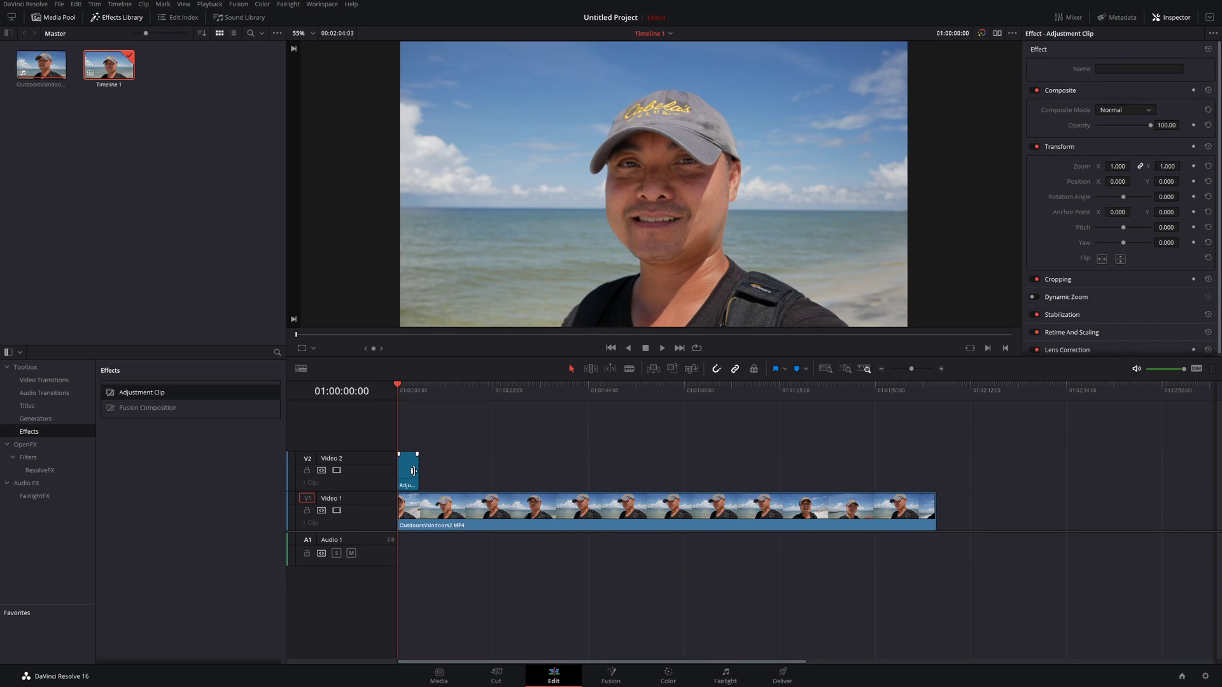
Step: Extend the end of the adjustment clip on Video 2 to a length of about 137 frames
key(ctrl+equal)
key(ctrl+equal)
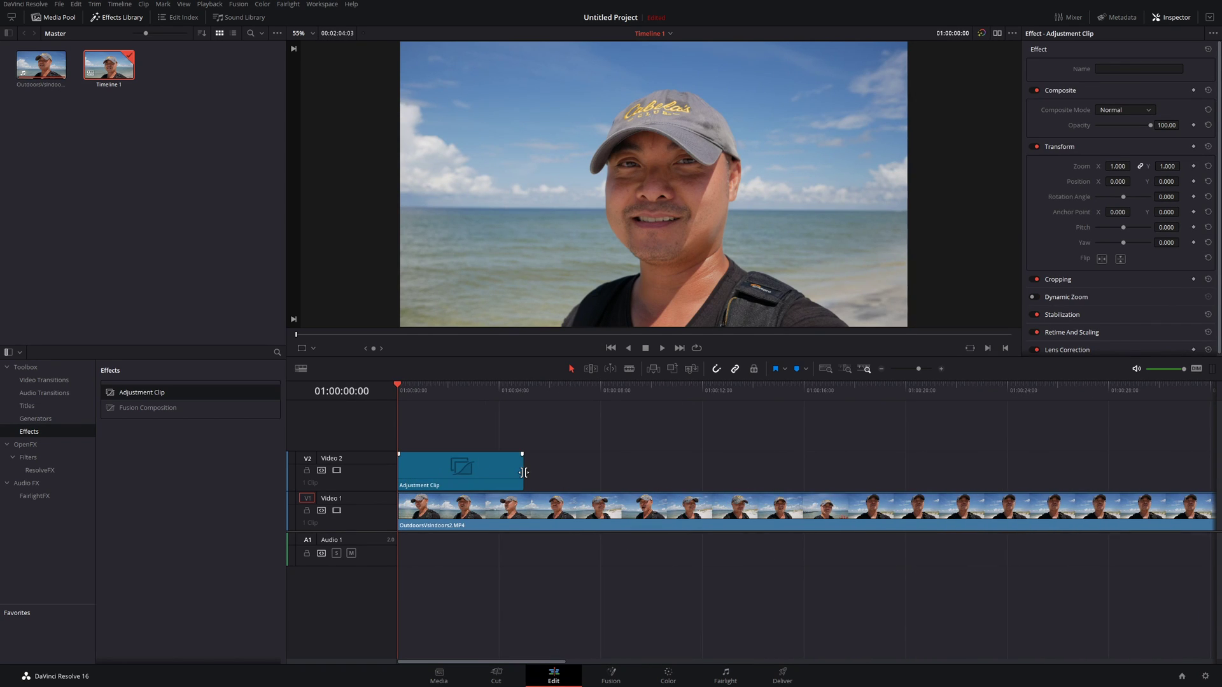
drag(521, 471, 541, 471)
click(486, 477)
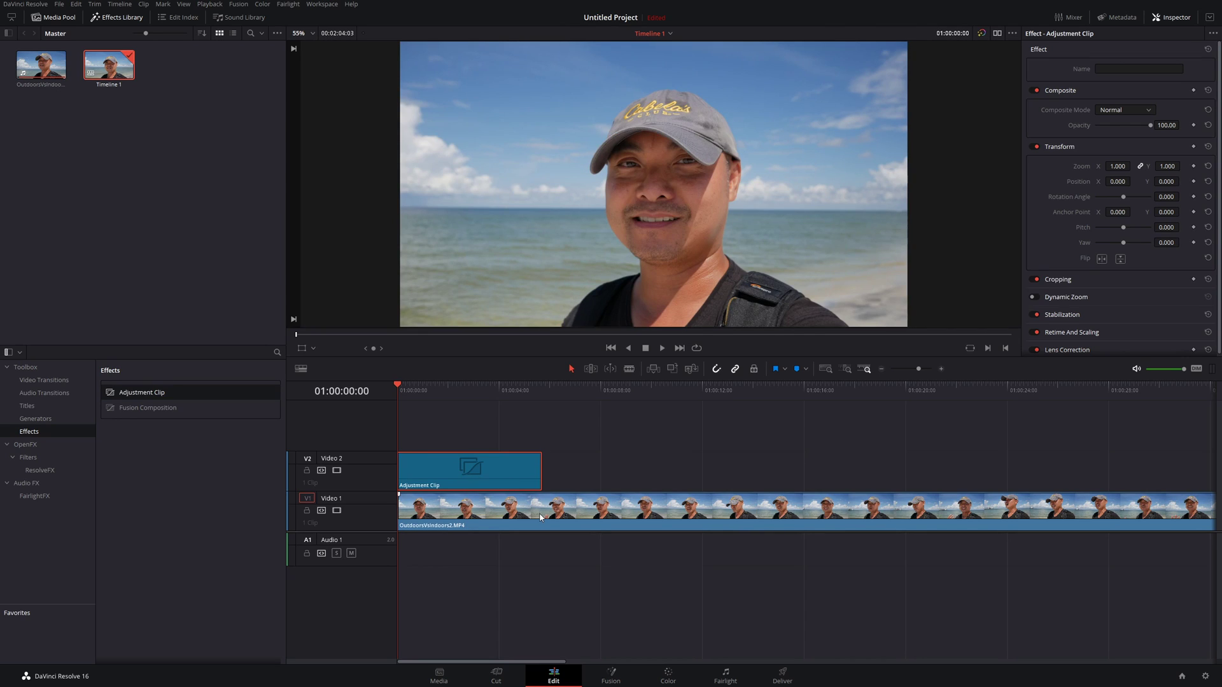
Step: In the adjustment clip's Fusion composition, disconnect MediaIn1 from MediaOut1 and move both nodes to the lower middle of the graph
click(540, 517)
click(473, 470)
click(602, 682)
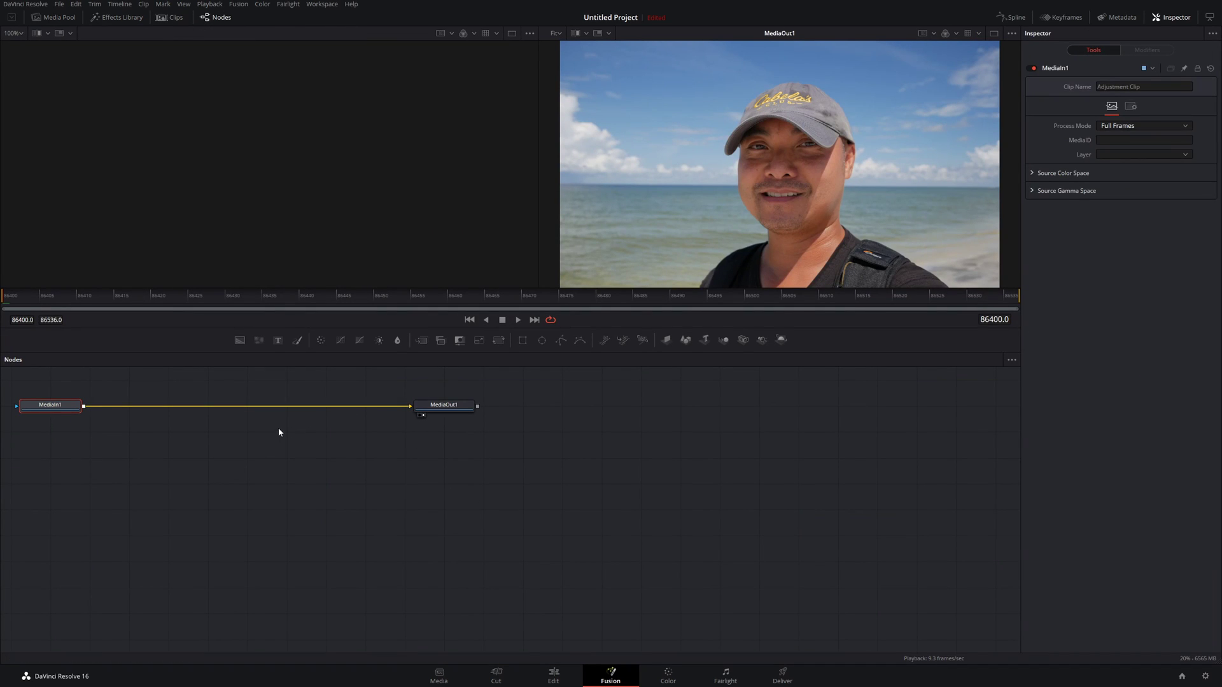
click(267, 408)
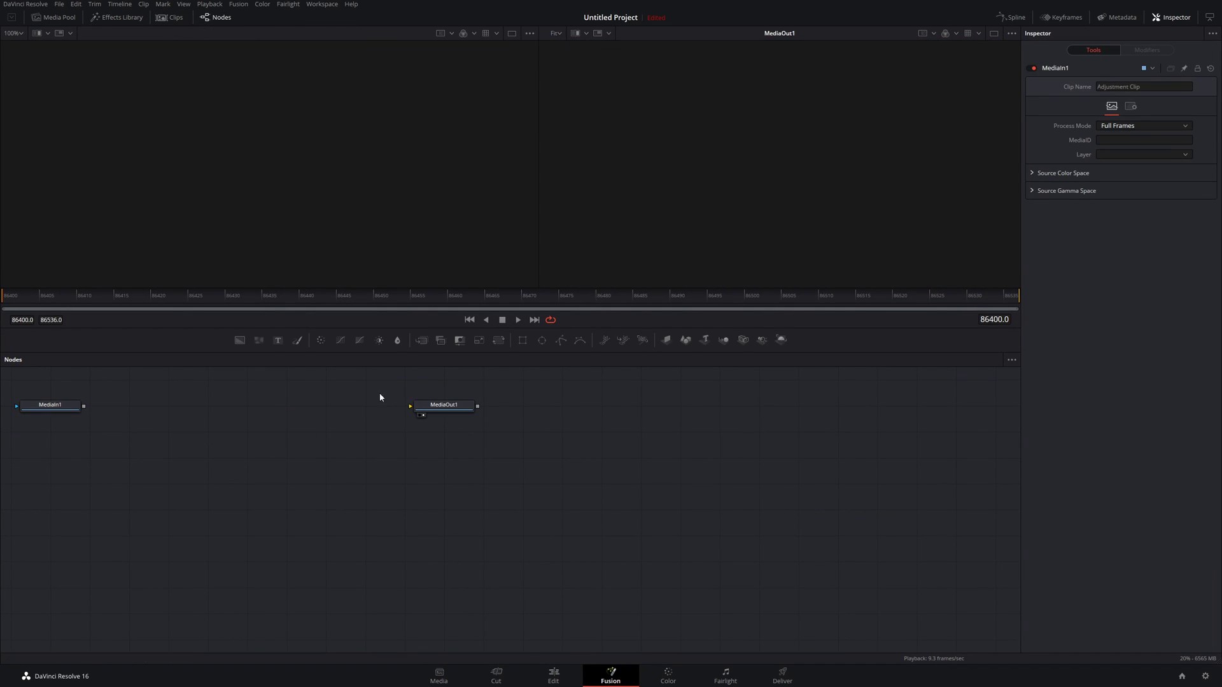
drag(67, 377, 526, 439)
drag(453, 412, 794, 549)
click(540, 422)
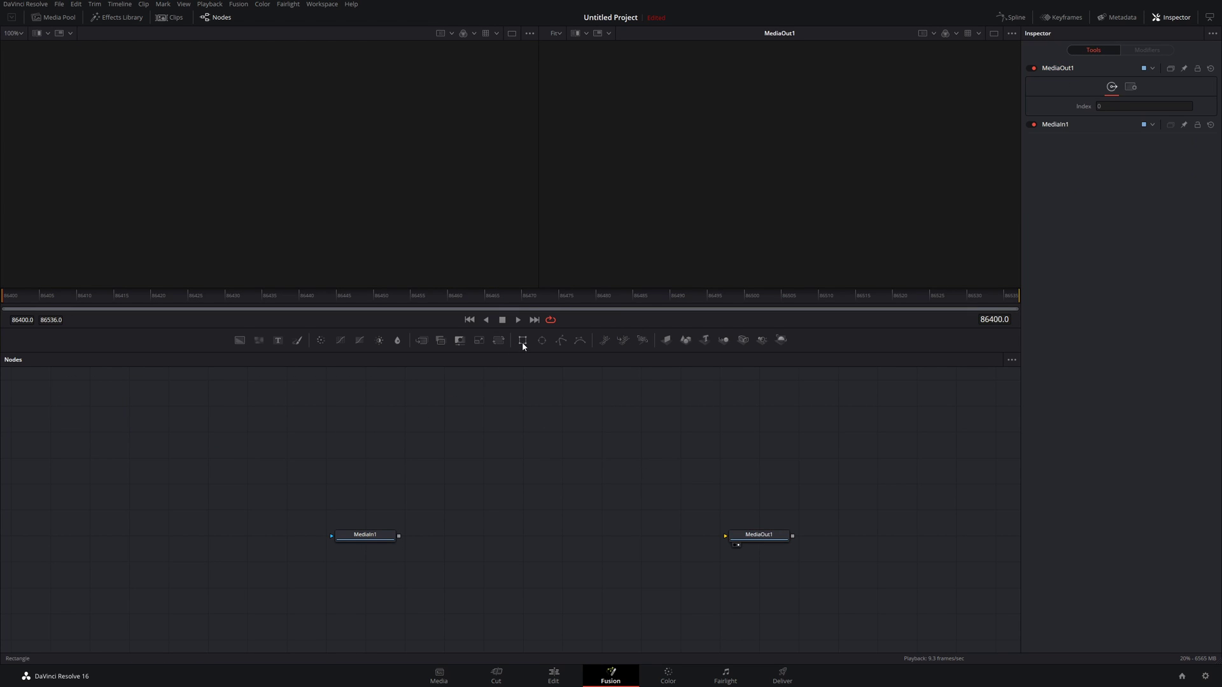
Step: Add a Rectangle mask, a Background and a Merge node to the graph between MediaIn1 and MediaOut1
drag(523, 343, 502, 442)
drag(240, 341, 600, 436)
drag(426, 341, 564, 508)
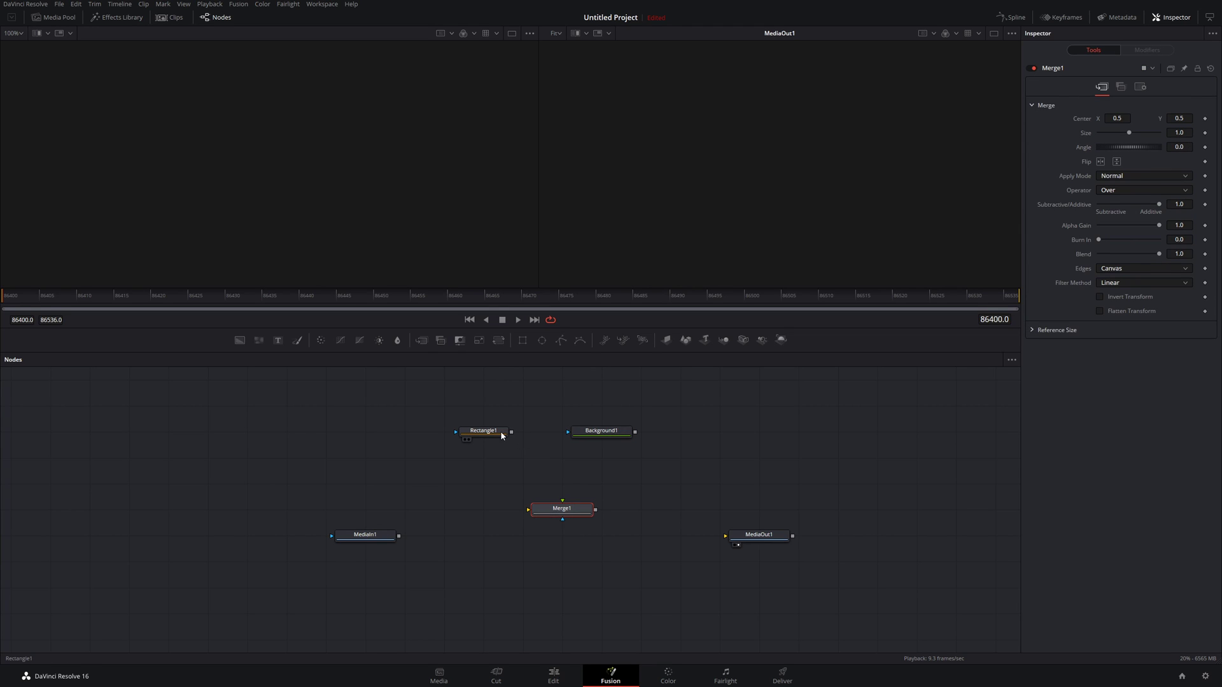
Step: Mask Background1 with Rectangle1, feed it into Merge1's foreground, and route MediaIn1 through Merge1 to MediaOut1
click(499, 432)
drag(511, 432, 563, 538)
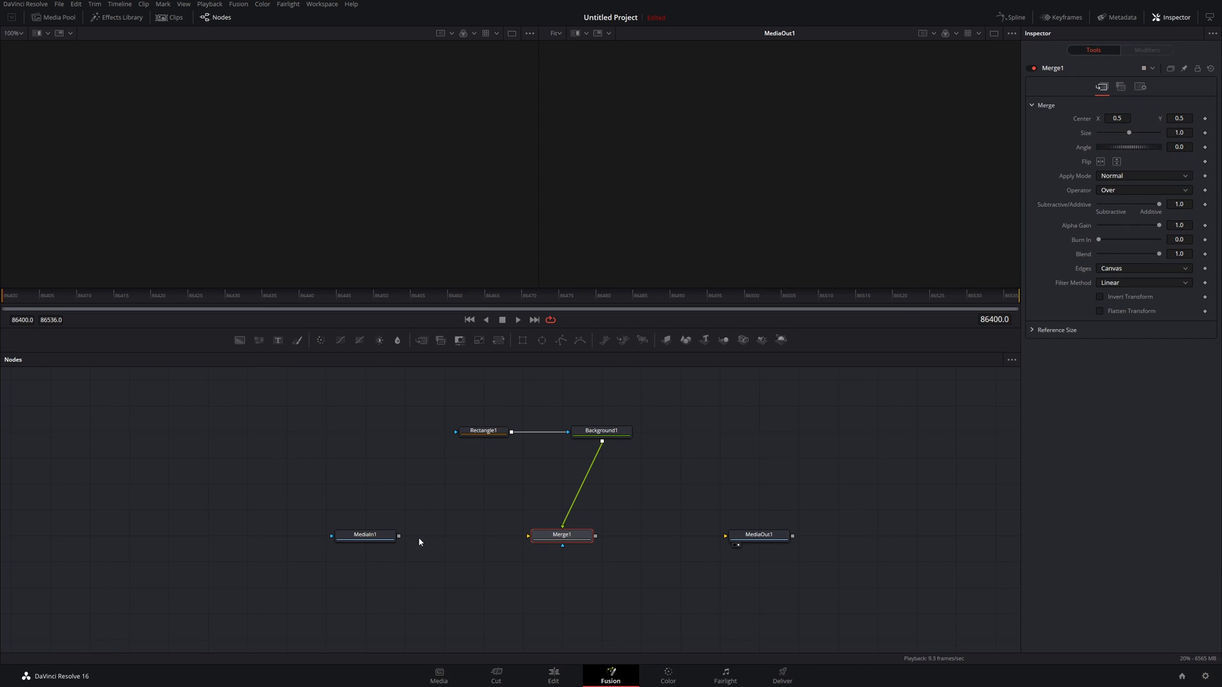
drag(399, 537, 742, 536)
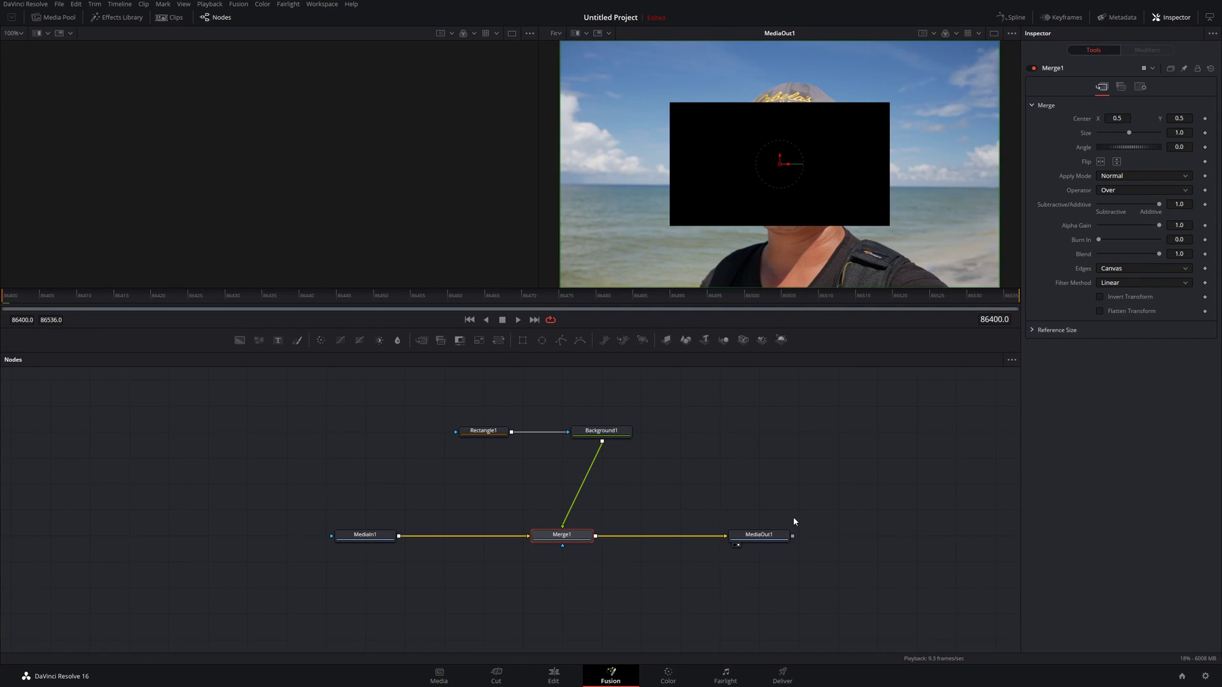
Step: Color Background1 bright green with hue about 0.248, saturation 1.0 and value 1.0
click(621, 432)
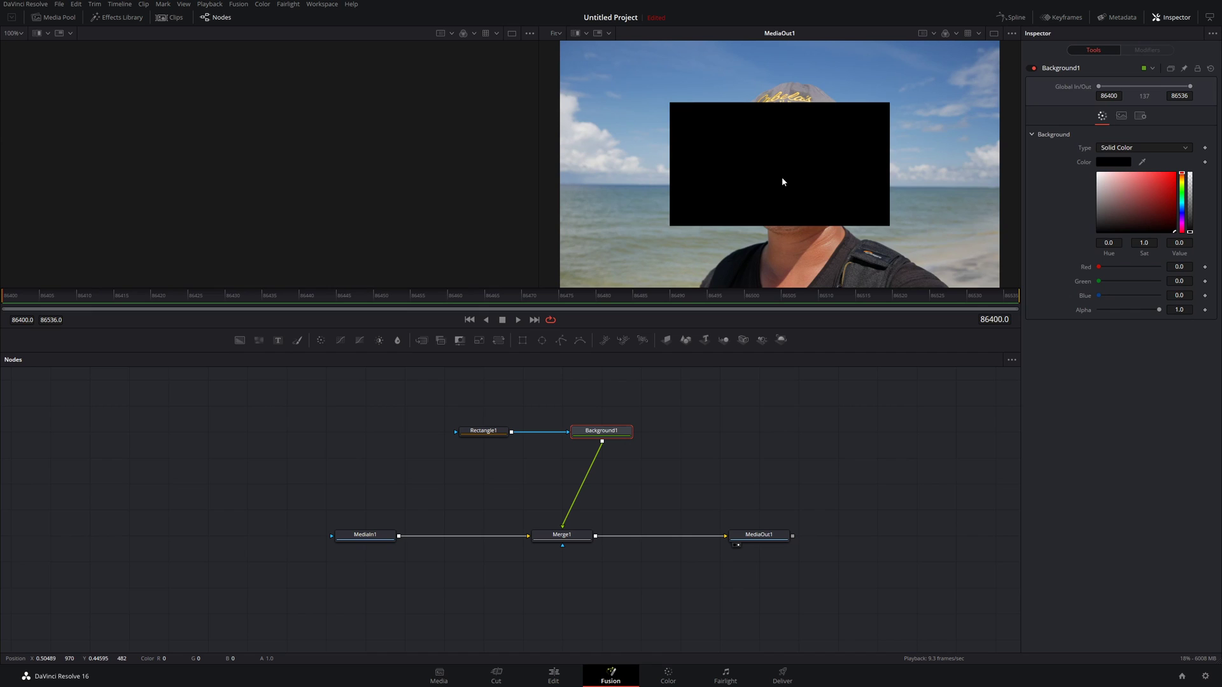
click(1182, 186)
click(1170, 179)
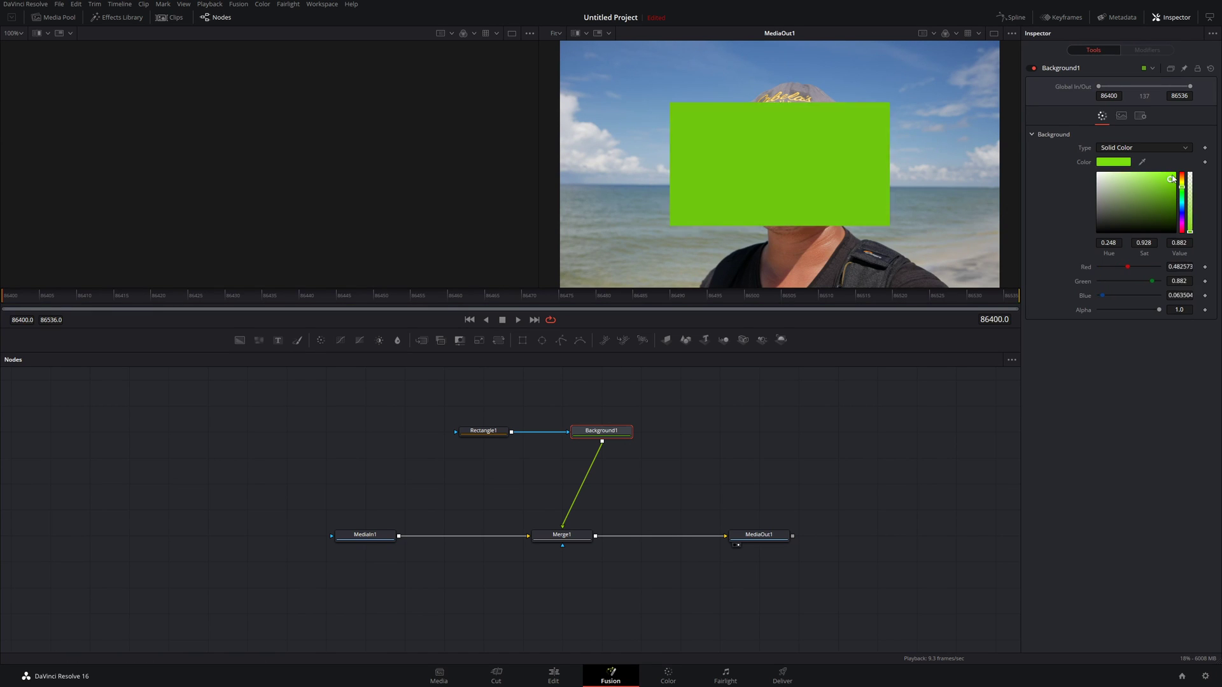
drag(1171, 179, 1177, 171)
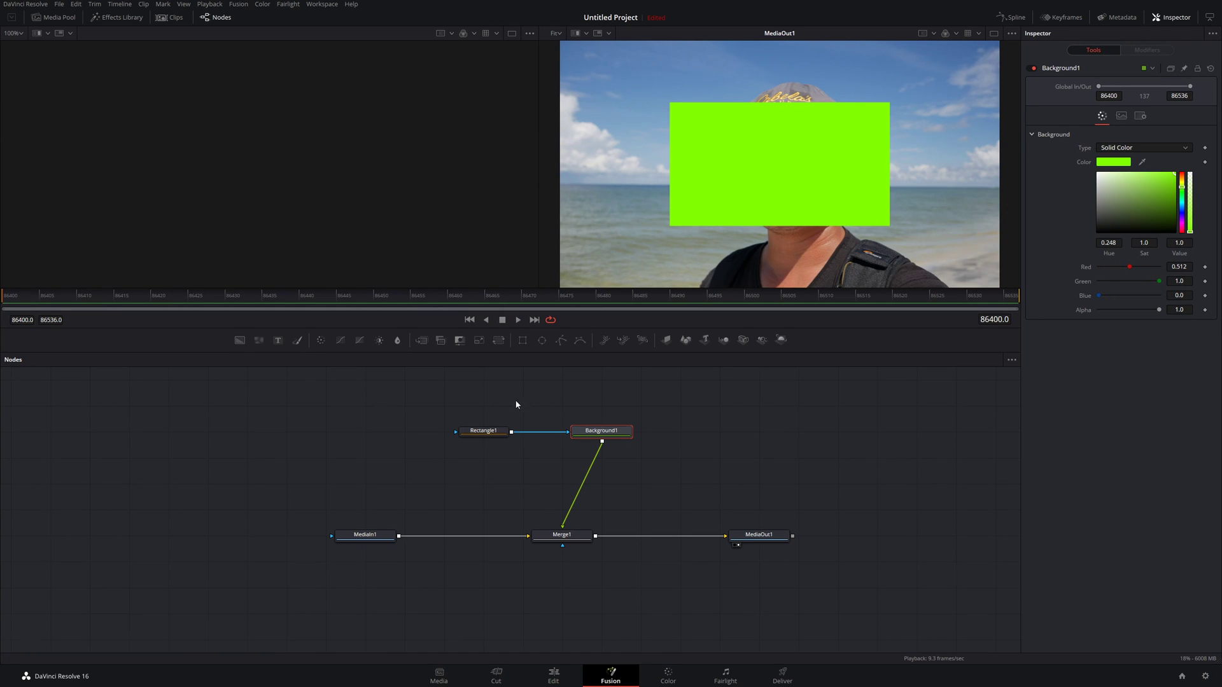
Step: Preview MediaIn1 in the empty viewer, and resize and reposition Rectangle1 as a large box over the sky beside the man's head
click(491, 432)
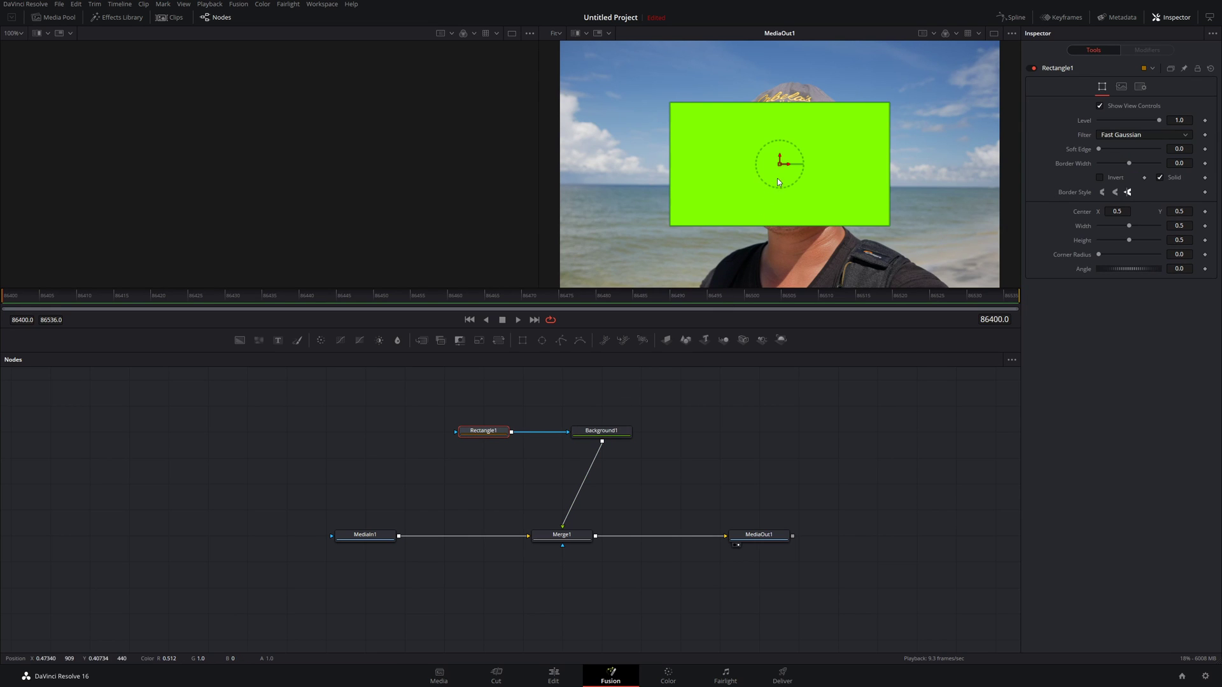
drag(784, 163, 697, 164)
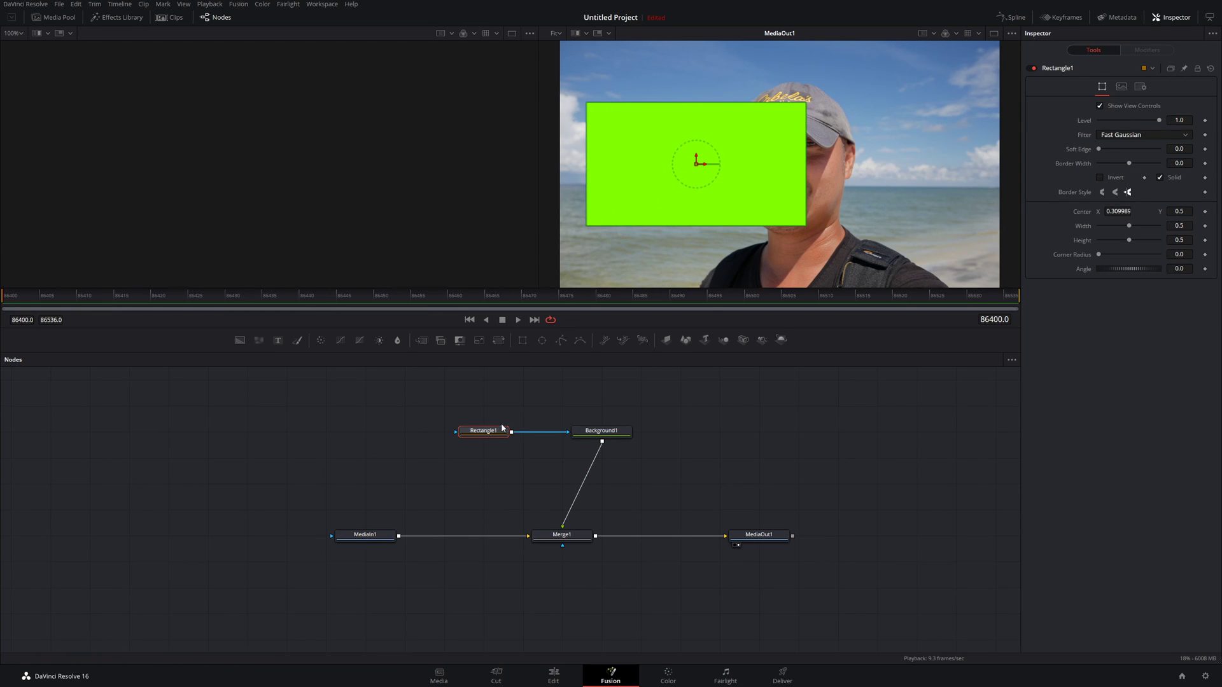
click(341, 545)
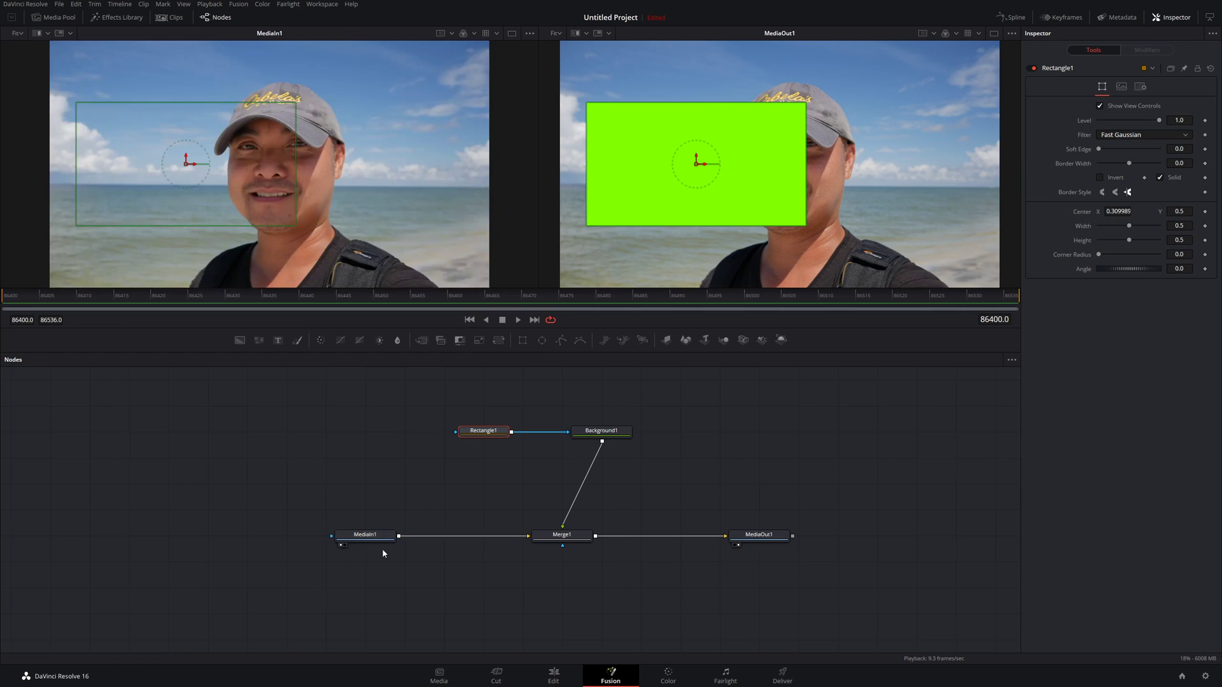
drag(296, 226, 221, 199)
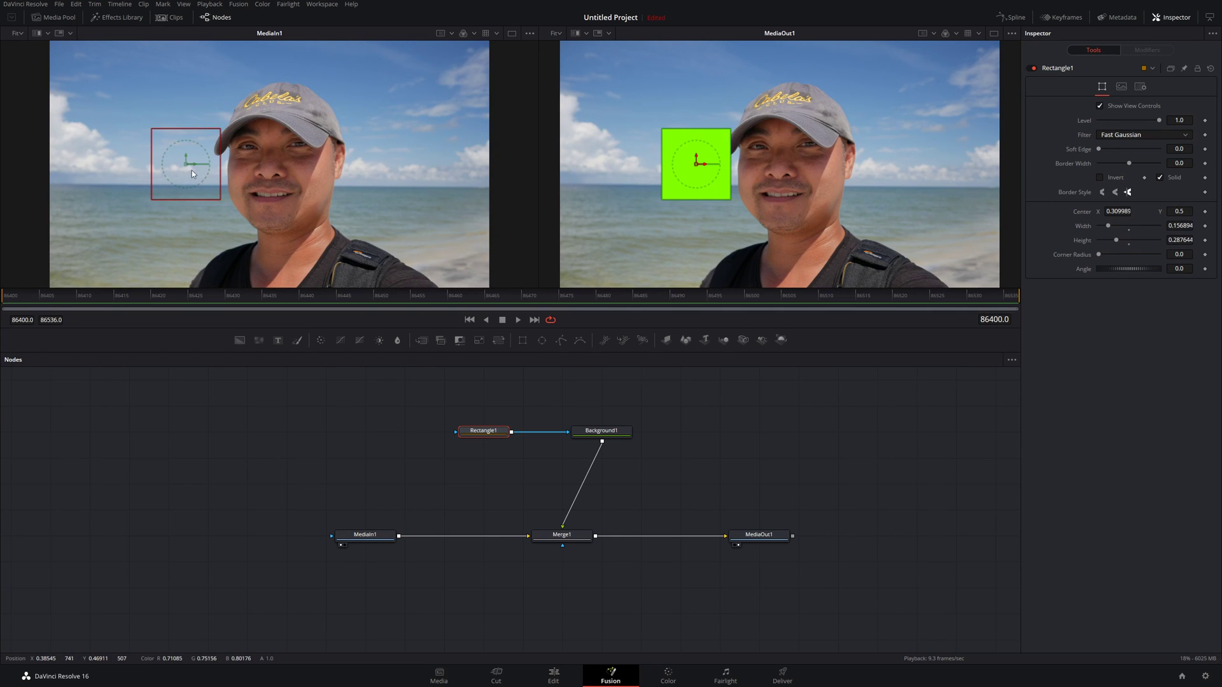
drag(183, 162, 105, 98)
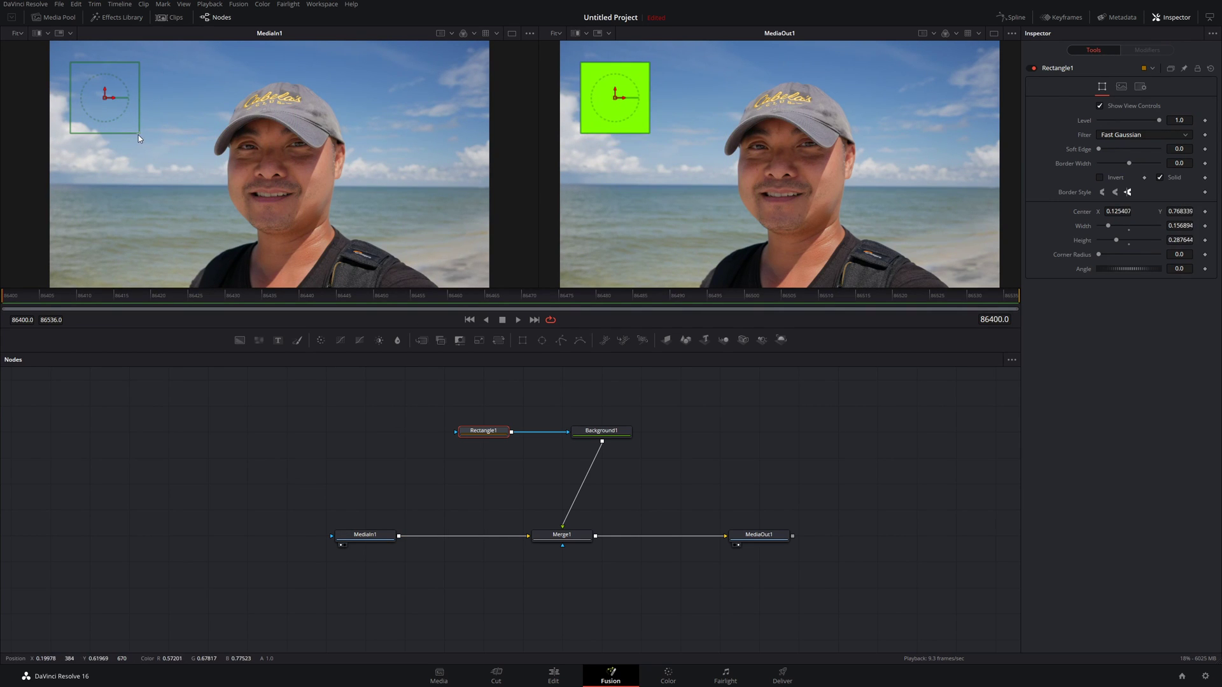
drag(139, 135, 173, 164)
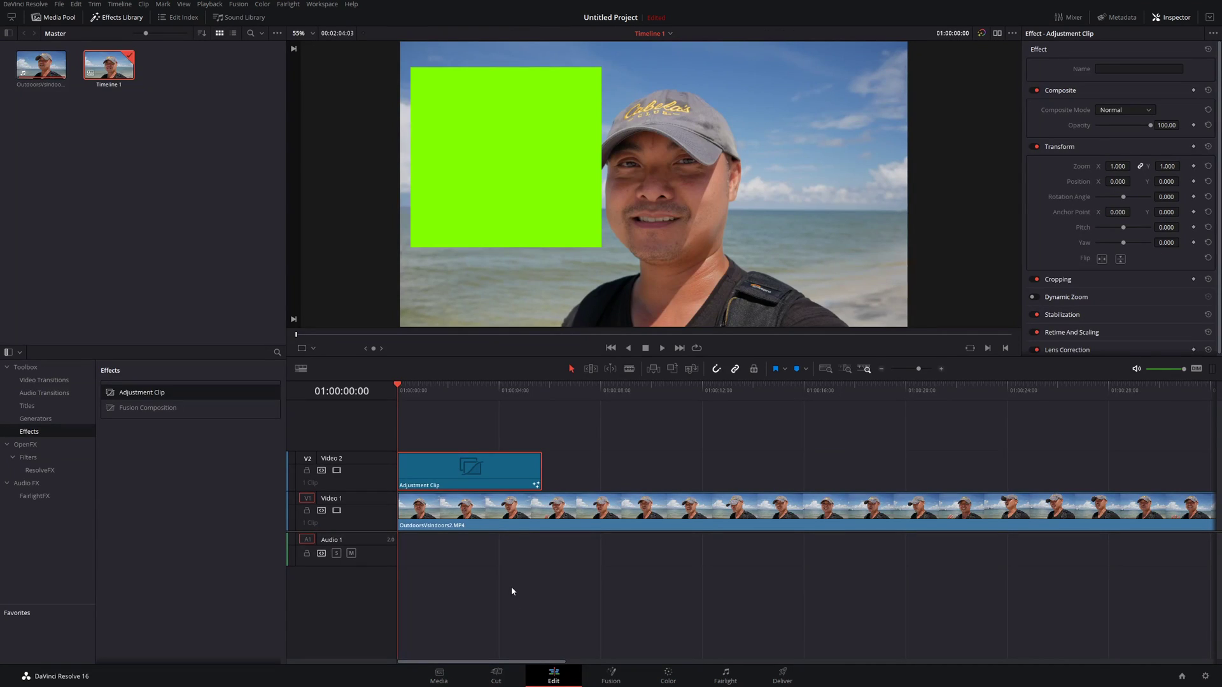
Step: Play the timeline past the end of the adjustment clip to check the green box, and return to 01:00:03:21
click(530, 396)
key(space)
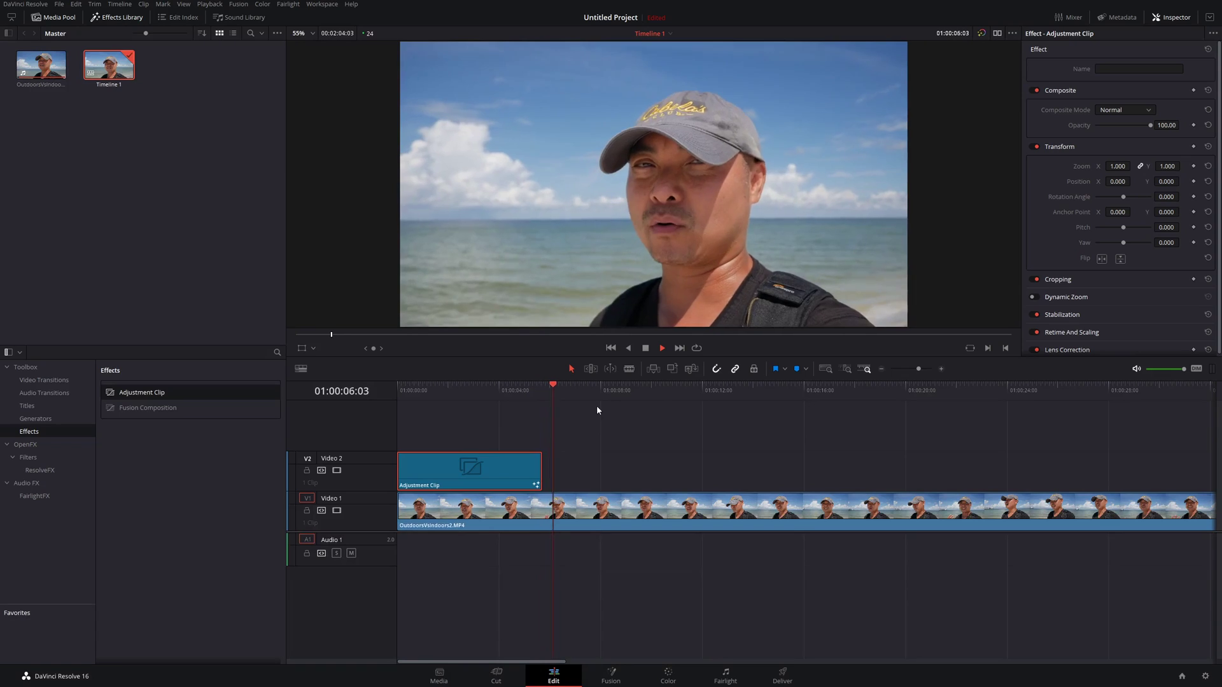
key(space)
click(497, 389)
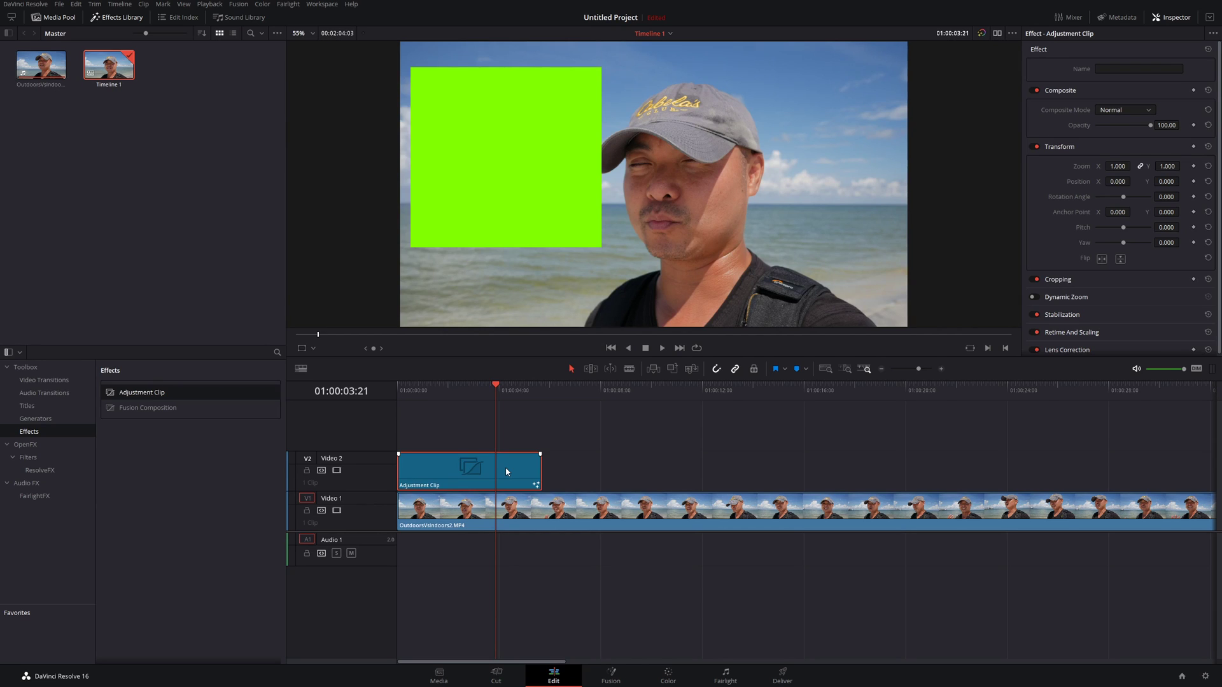
Step: In Fusion, complete the Text1 node's text as "Hello World!" and color it black (#000000)
click(612, 673)
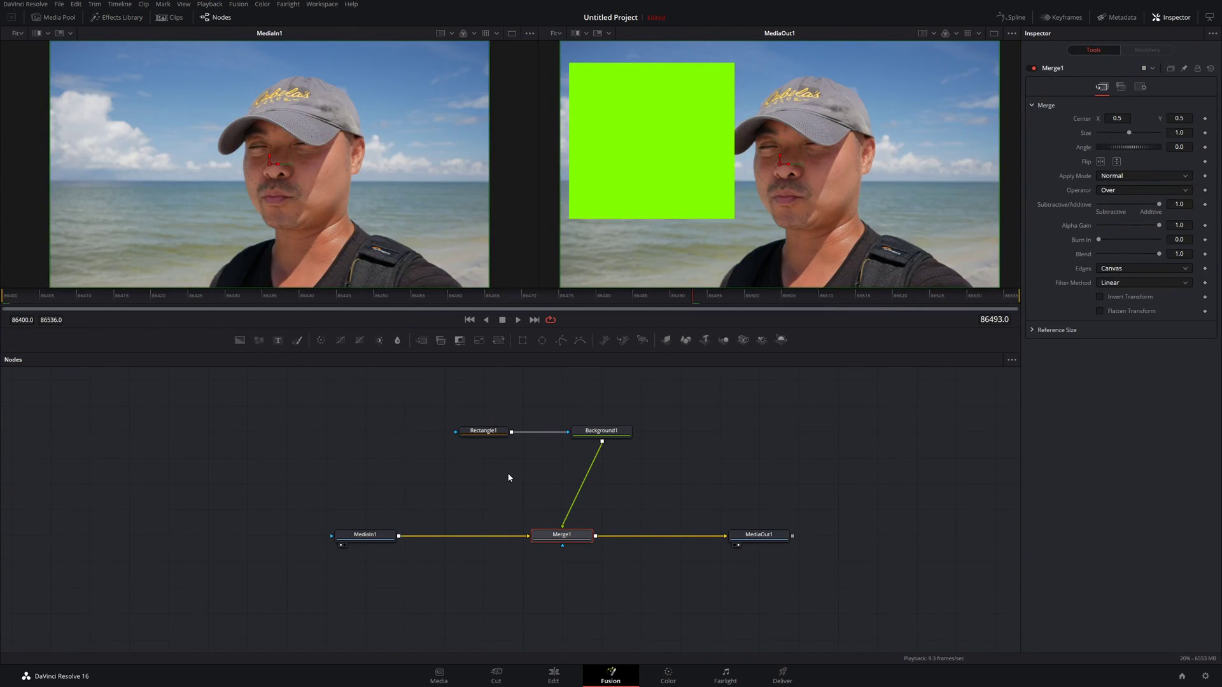
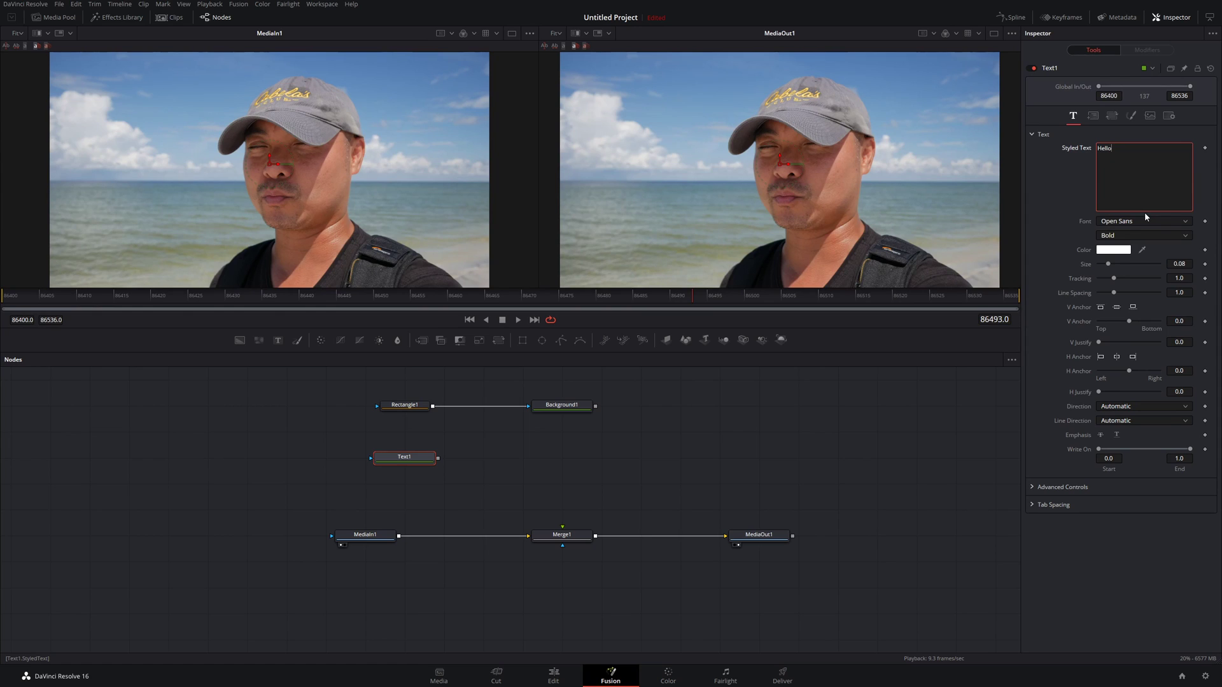
text(World!)
click(1118, 249)
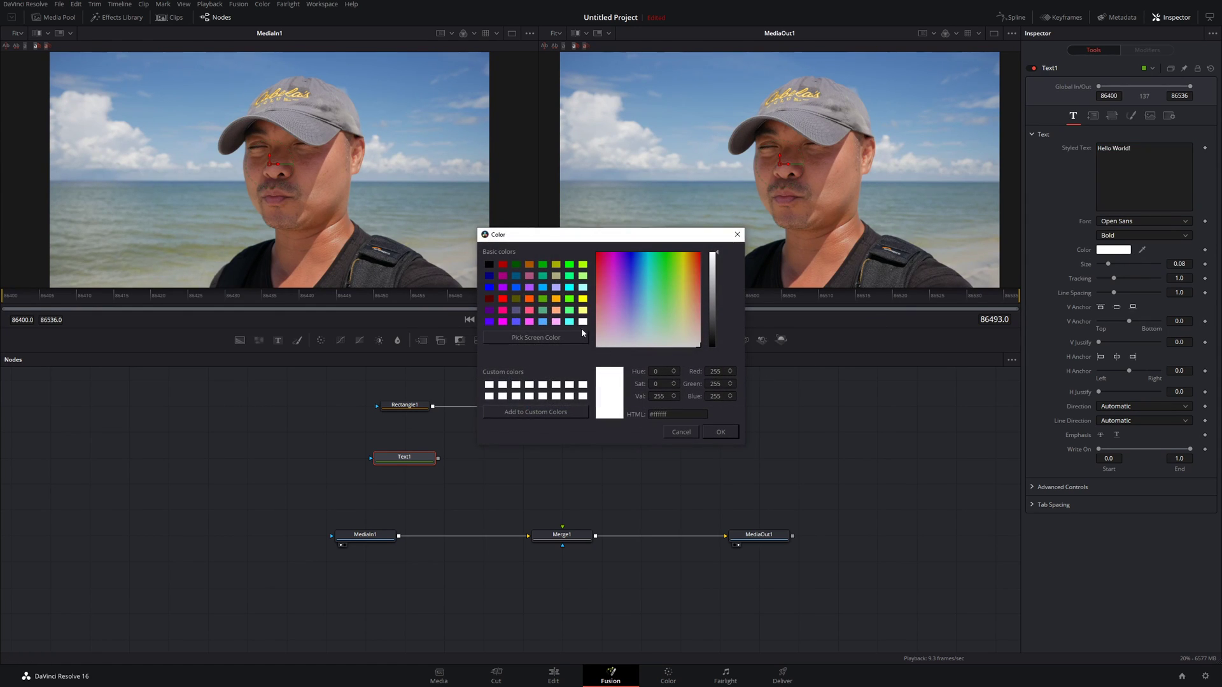
click(489, 265)
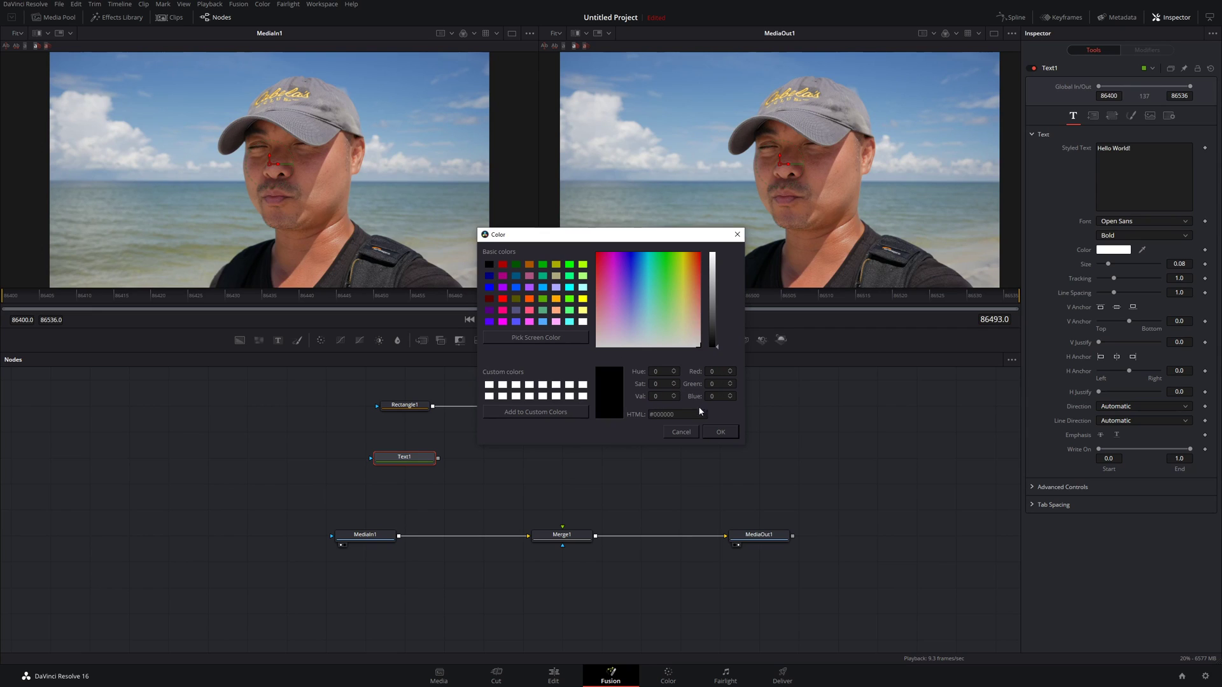
click(719, 432)
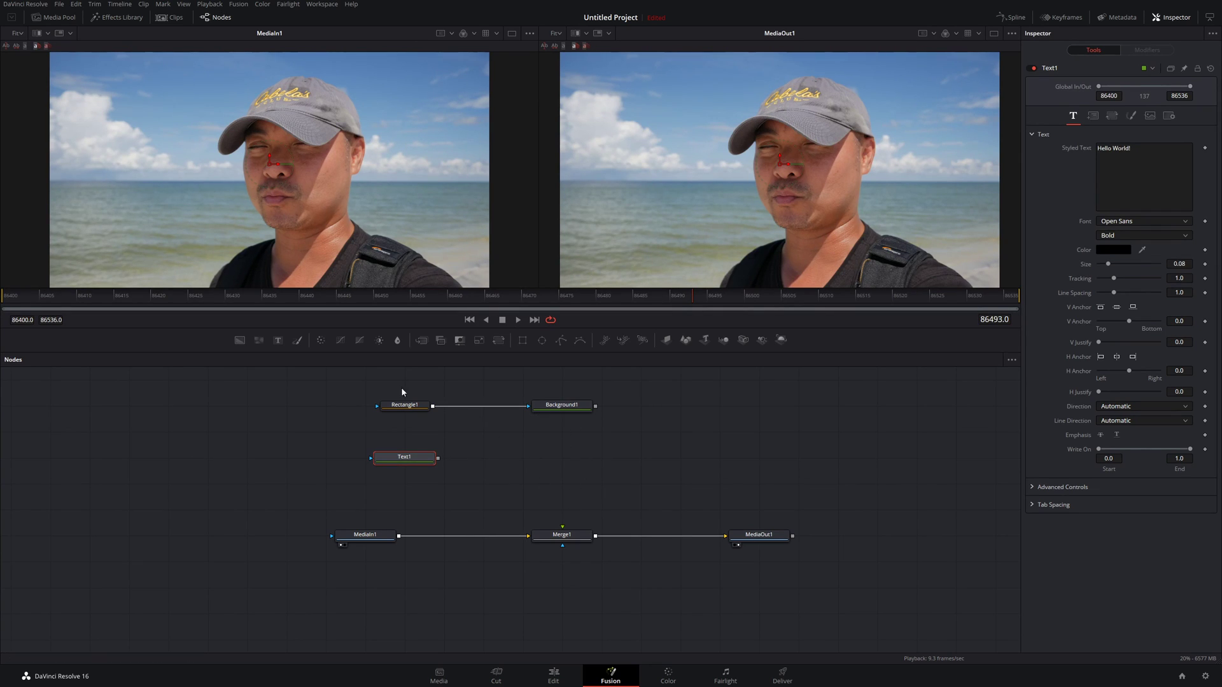
Step: Add a second Merge node feeding Merge1, with Background1 as its background input and Text1 as its foreground
drag(434, 350, 561, 461)
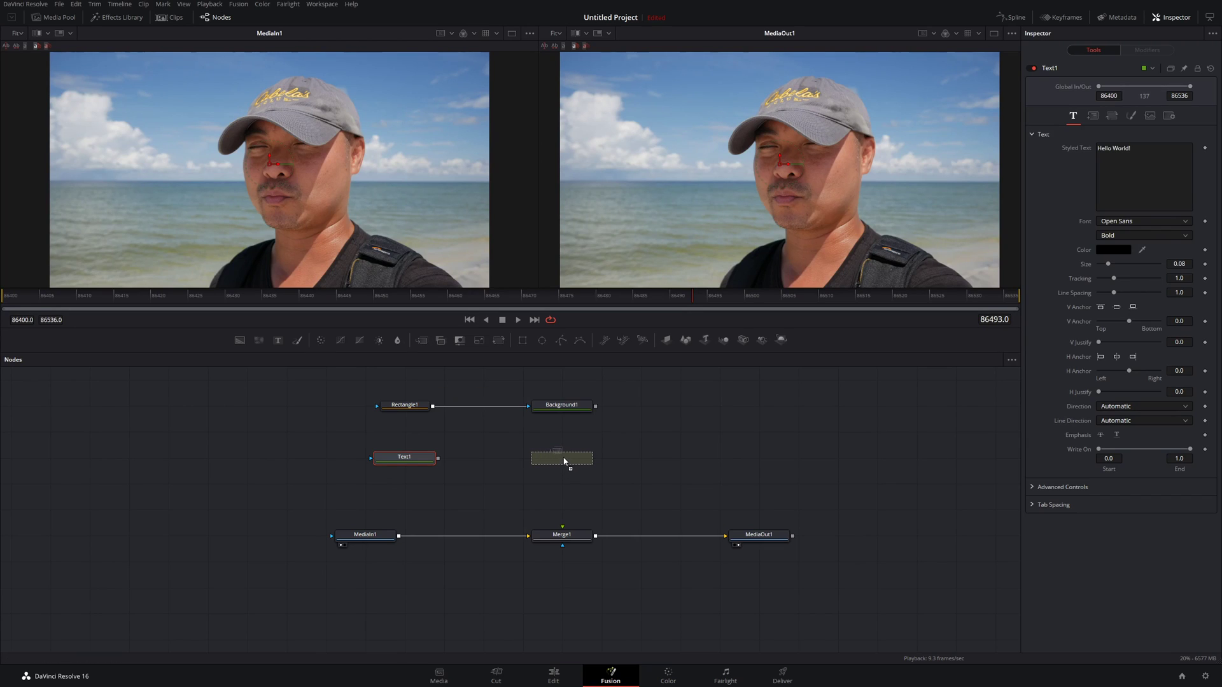
click(464, 468)
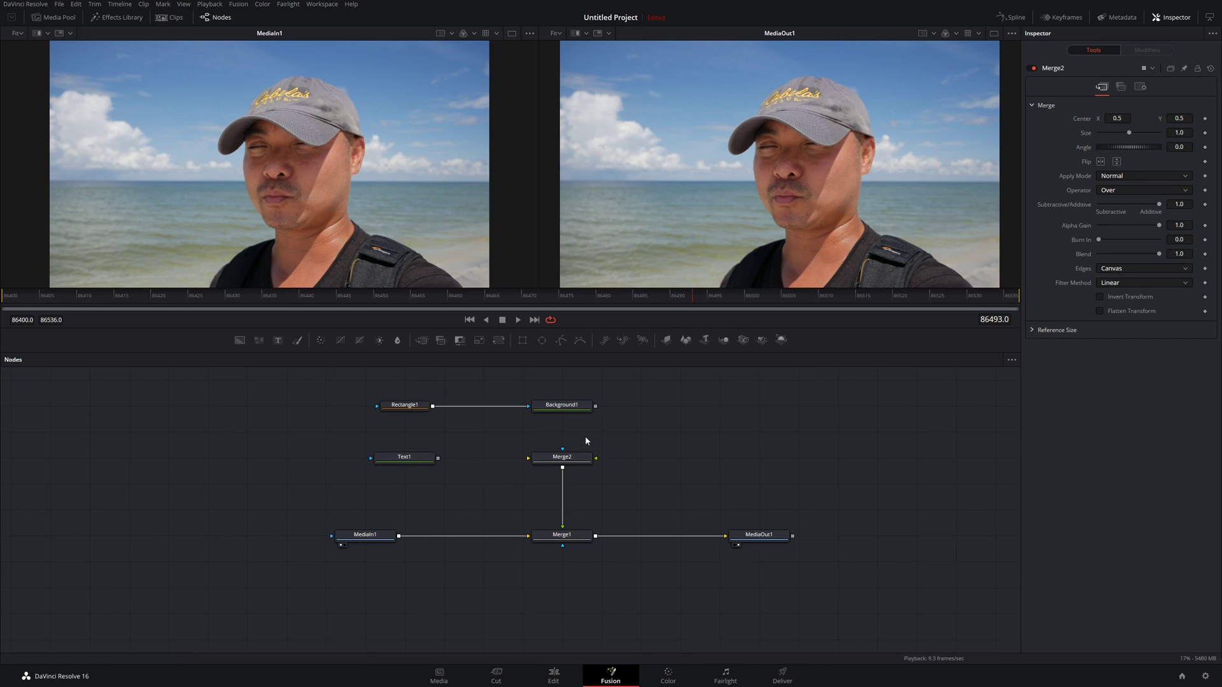
drag(597, 411, 529, 461)
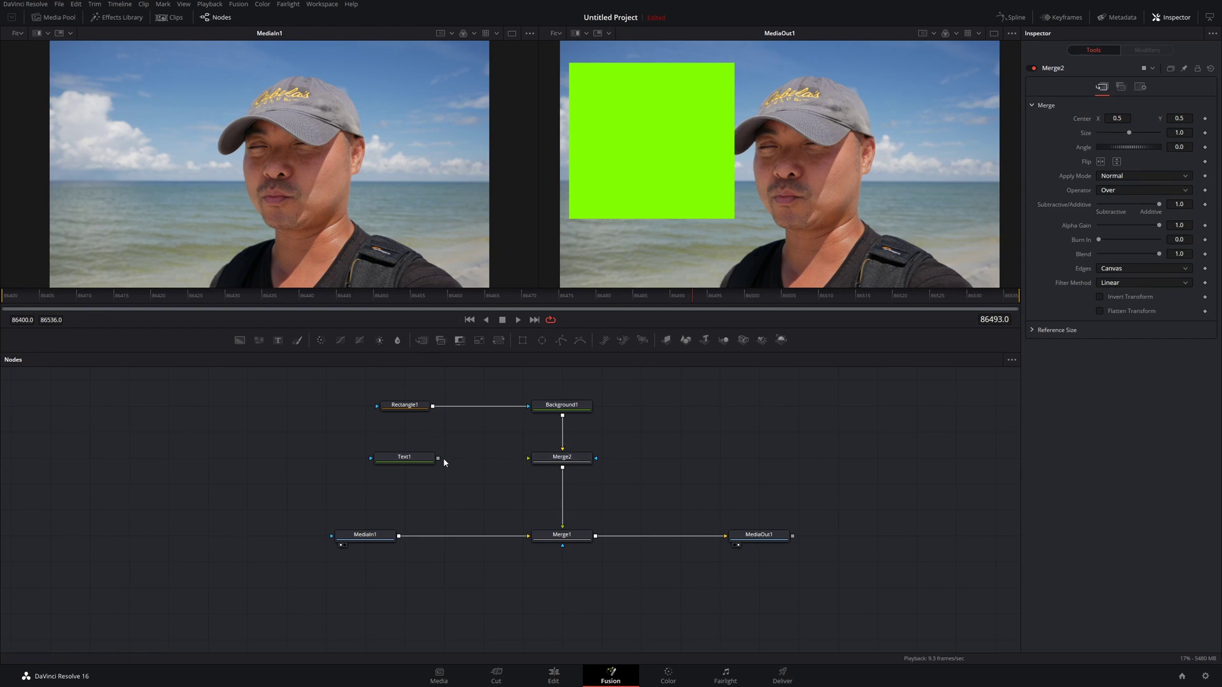
drag(439, 458, 527, 458)
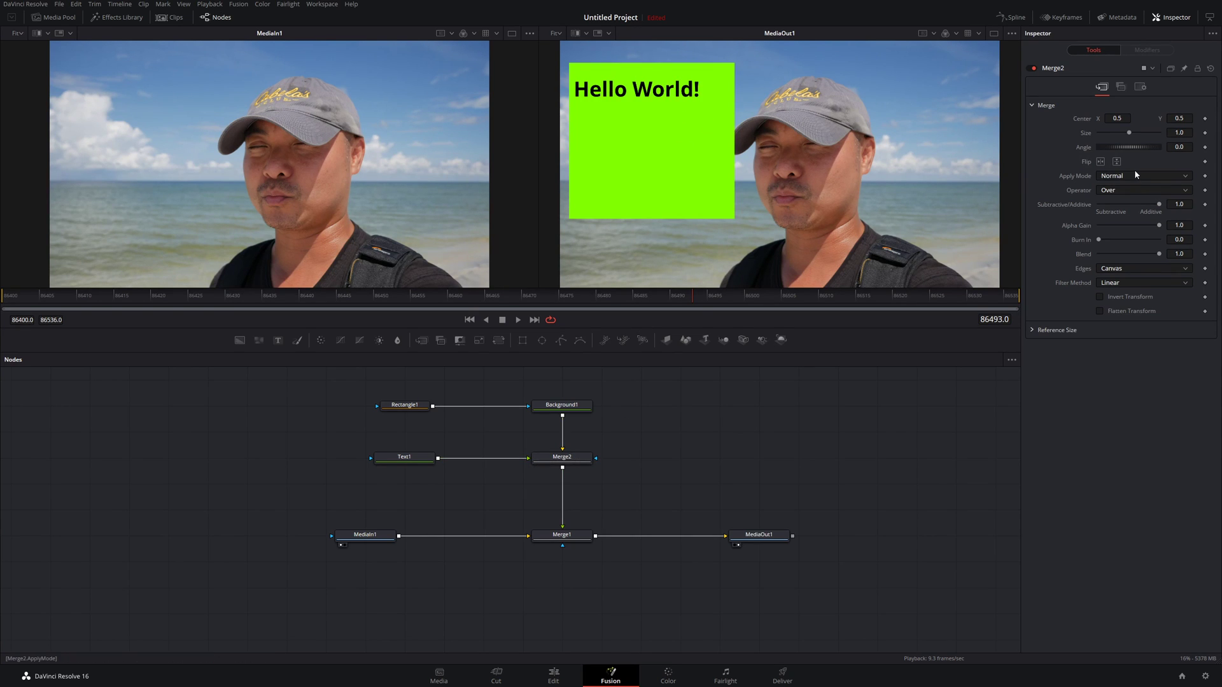
Step: Centre the "Hello World!" text near the upper edge of the green box and set its size to about 0.0984
click(407, 459)
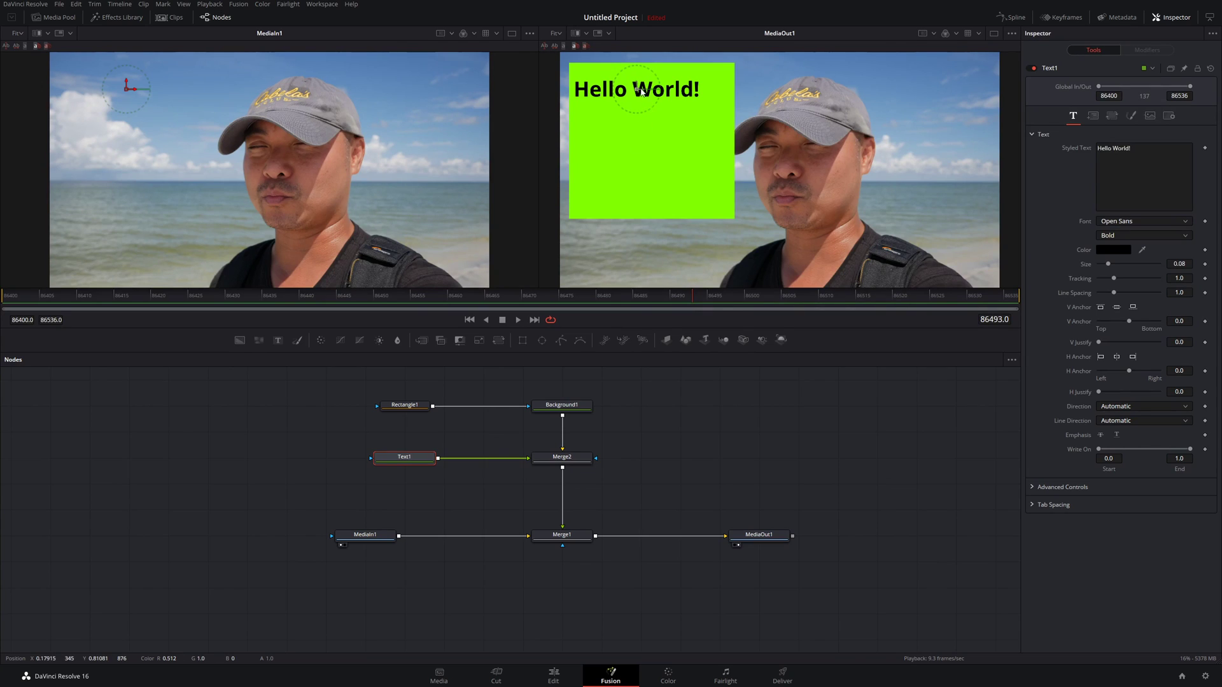
drag(643, 91, 660, 89)
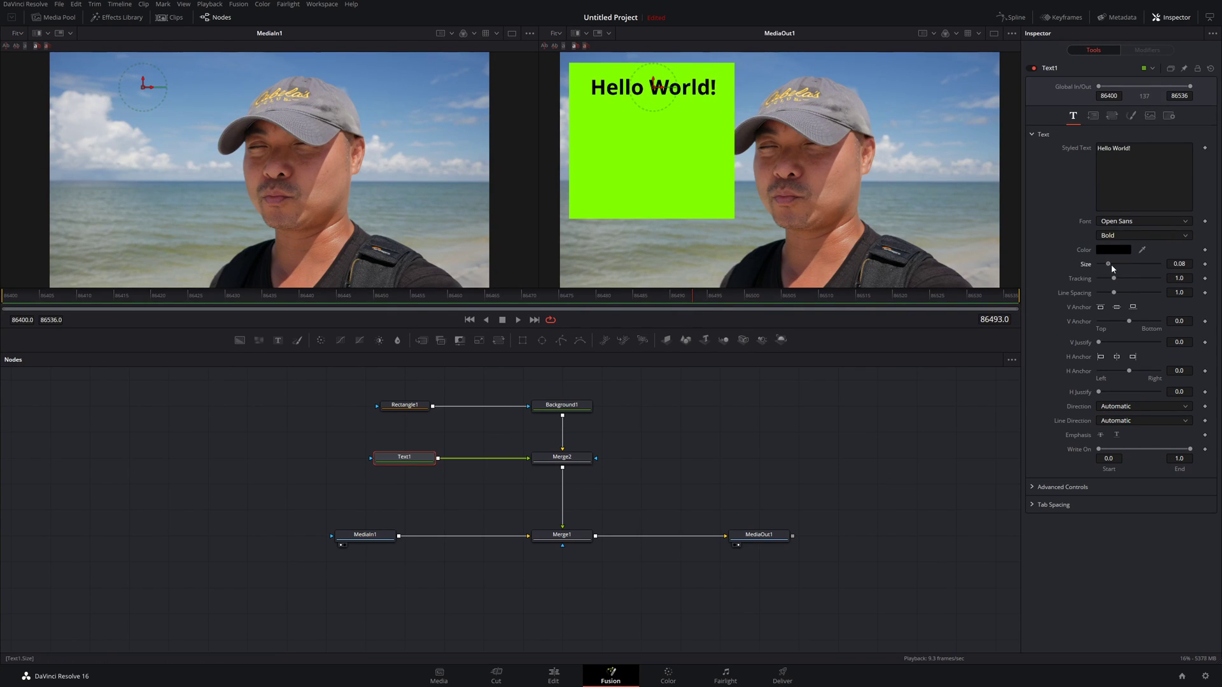
drag(1108, 264, 1114, 269)
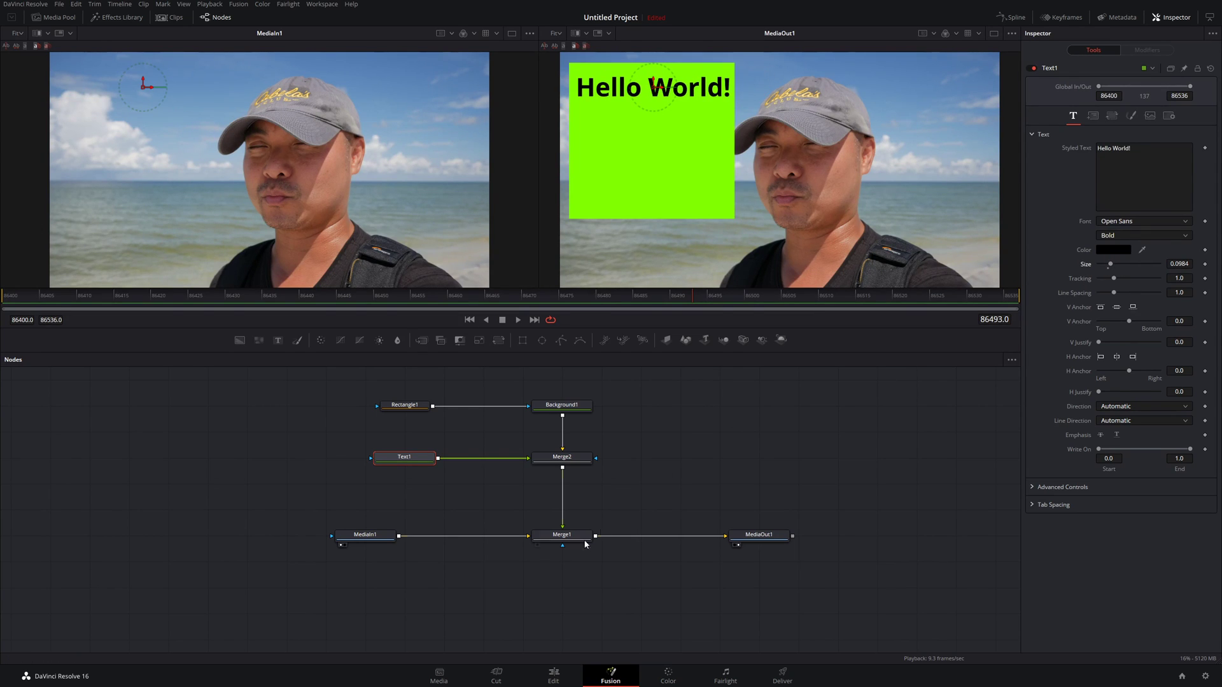
Step: Compare the finished title box on the Edit page with its Fusion node graph, and check it on the timeline at 01:00:03:05
click(547, 678)
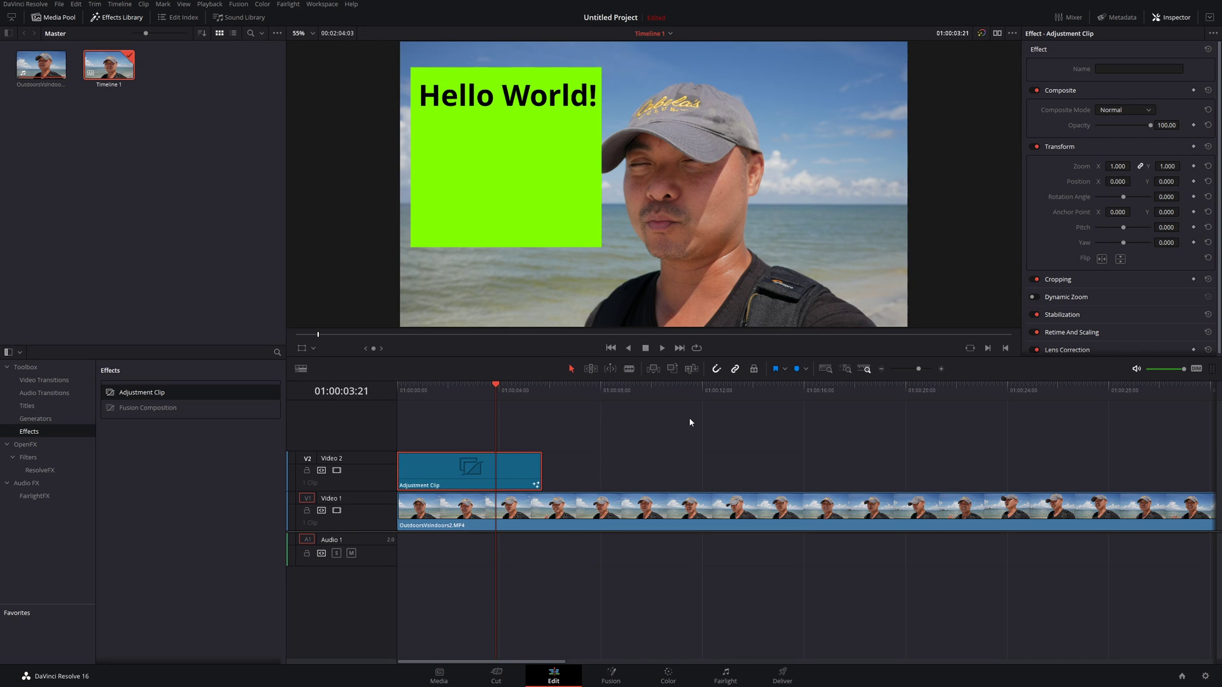
click(610, 675)
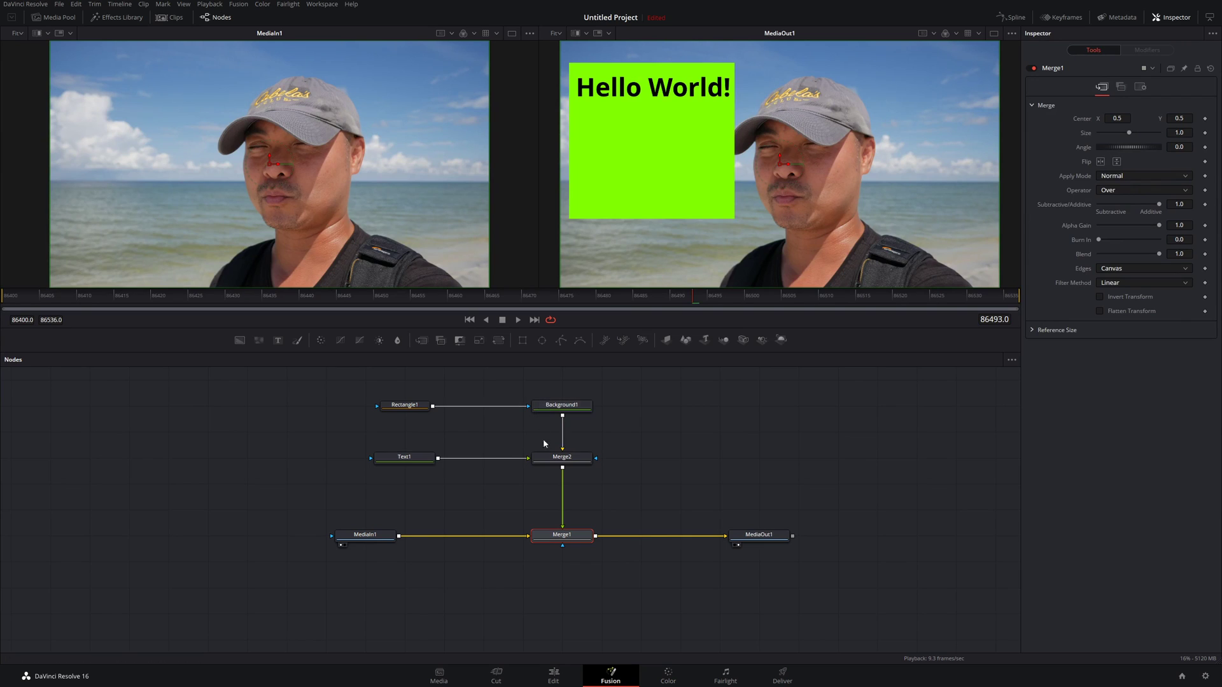
click(554, 675)
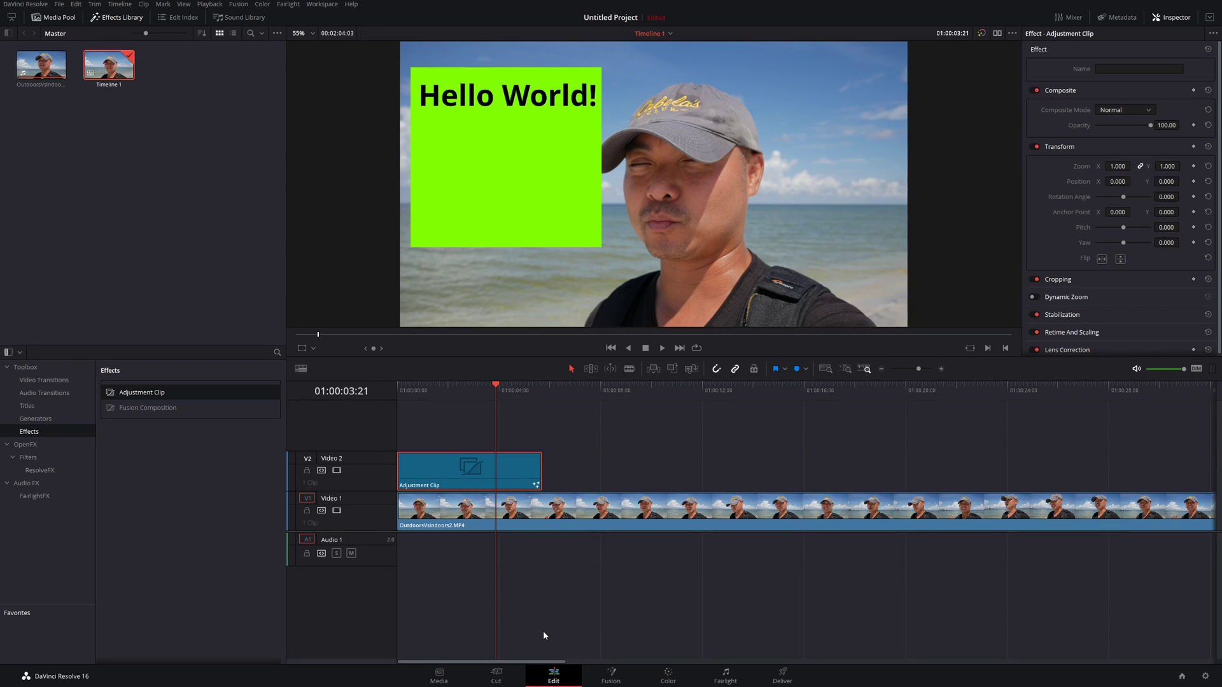
click(479, 386)
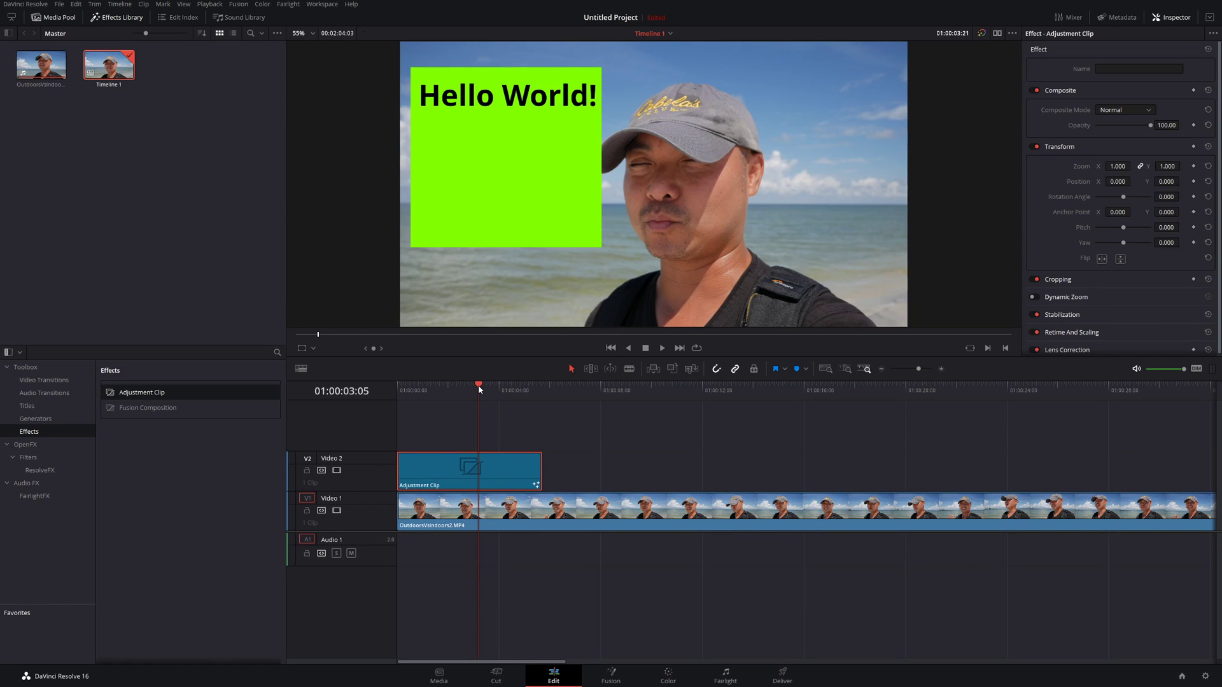